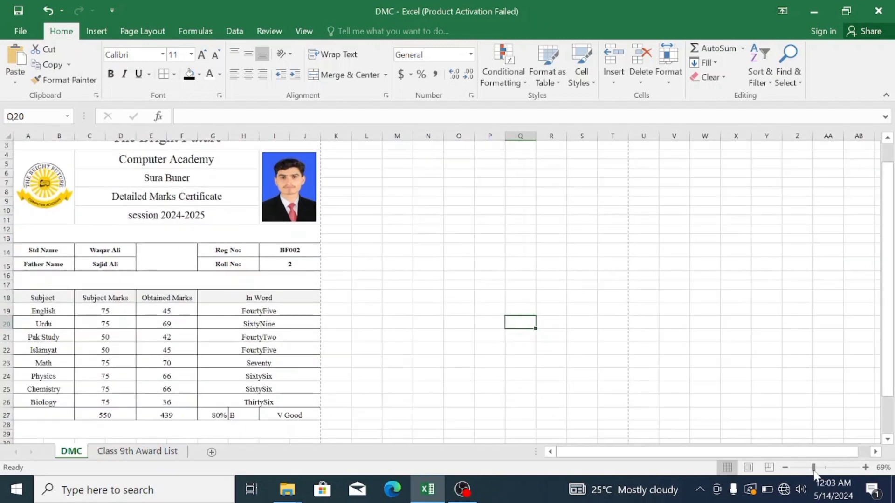
- Show the third and then the second student's marks using the Reg No dropdown in I14
click(299, 253)
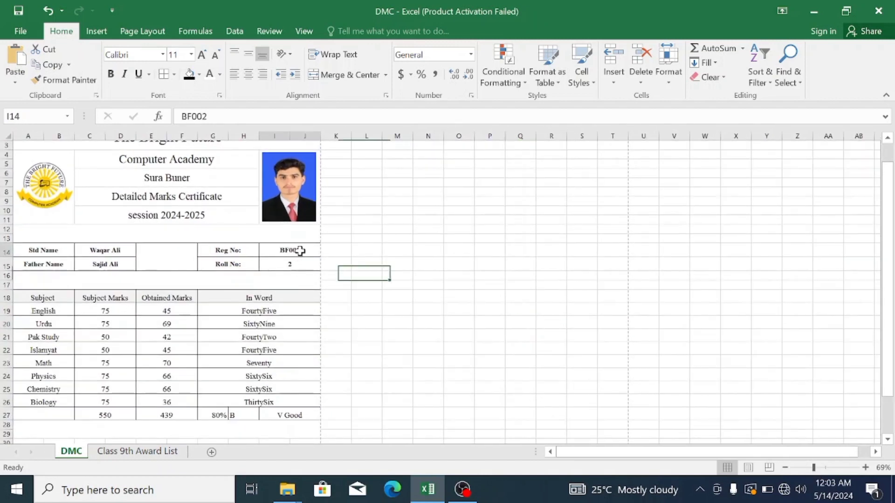
click(327, 250)
click(306, 273)
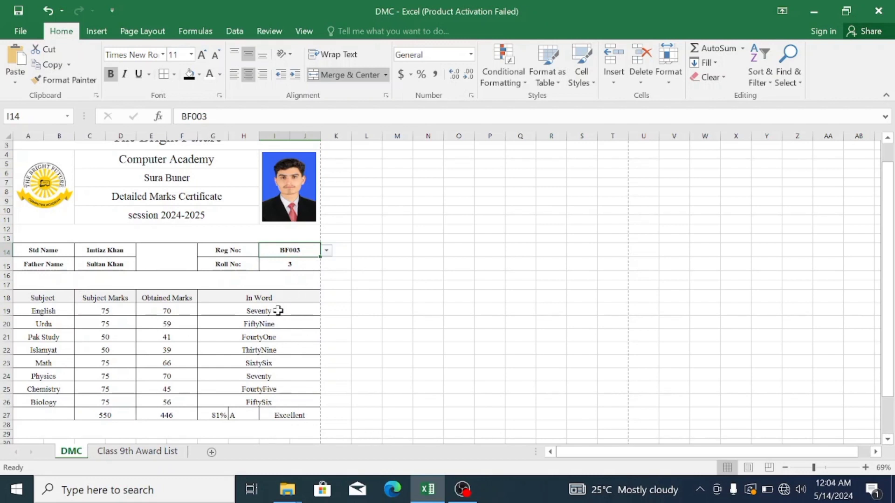
click(327, 251)
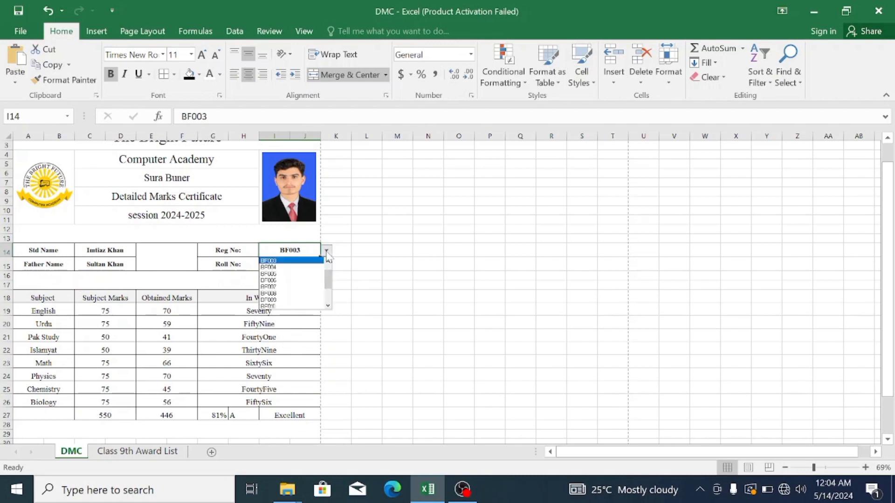
click(308, 268)
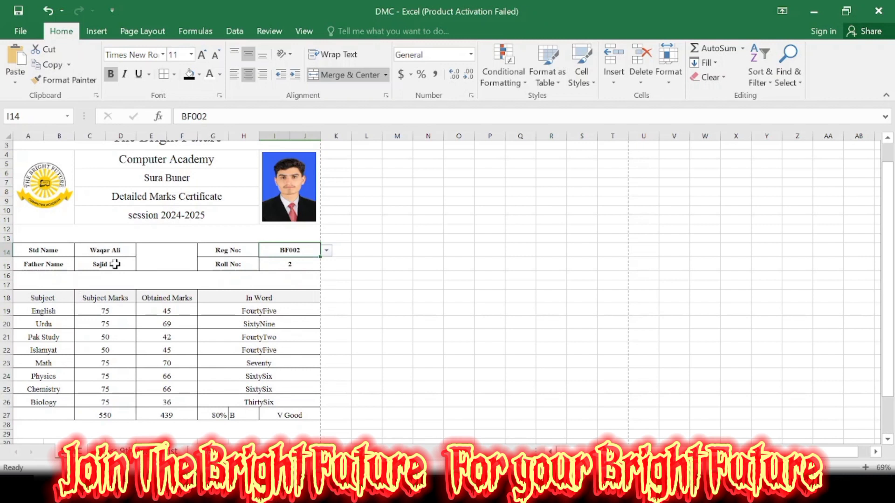
- Return the certificate to the first student and switch to the Class 9th Award List sheet
click(327, 250)
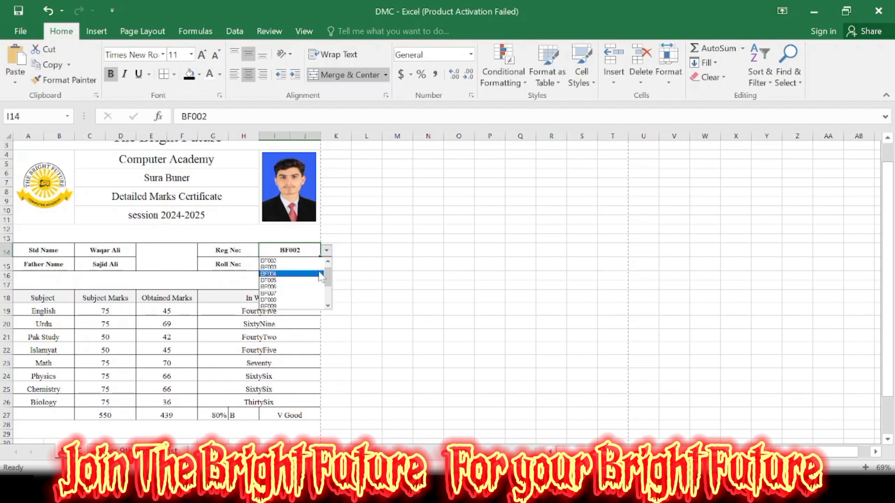
drag(329, 277, 329, 270)
click(305, 261)
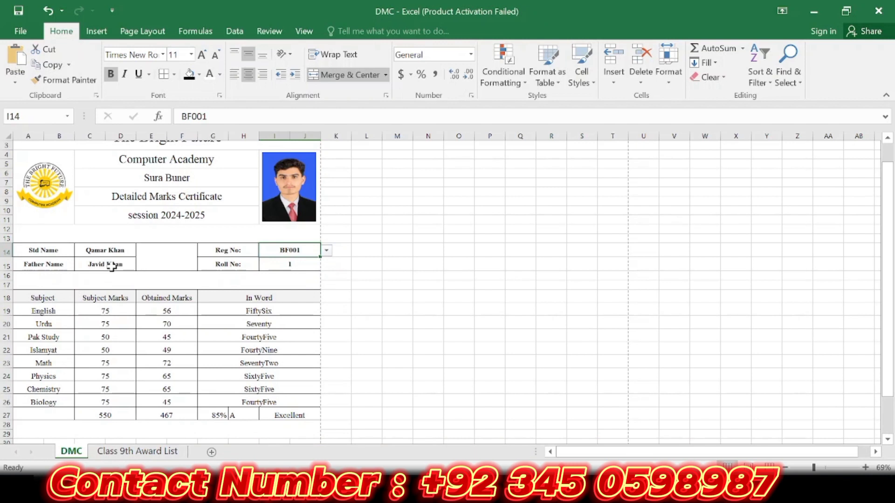
click(126, 452)
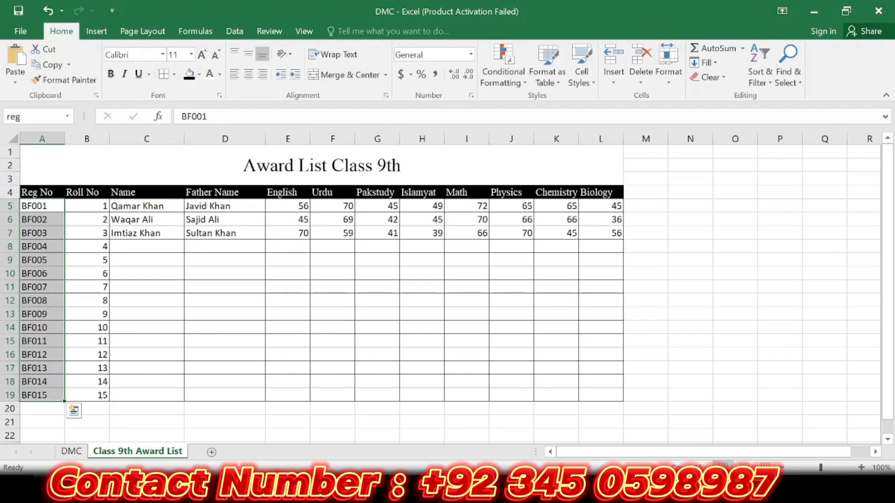
- Switch back to the DMC certificate sheet
click(72, 451)
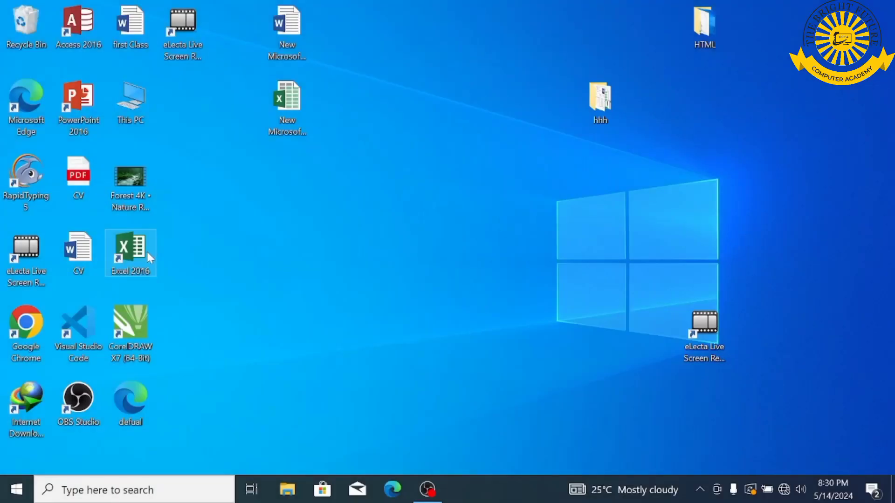
- Launch Excel 2016, dismiss the activation notice and create a blank workbook
double_click(142, 265)
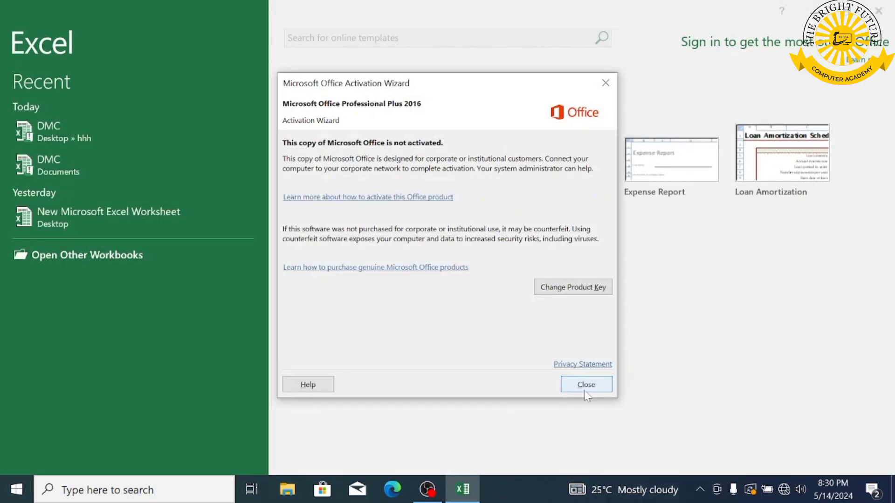
click(584, 391)
click(319, 198)
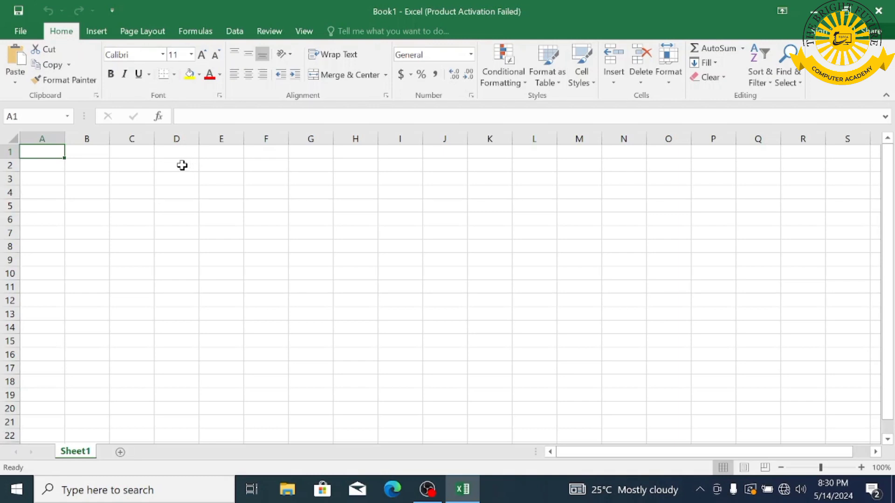
- Set the page size to A4
click(142, 32)
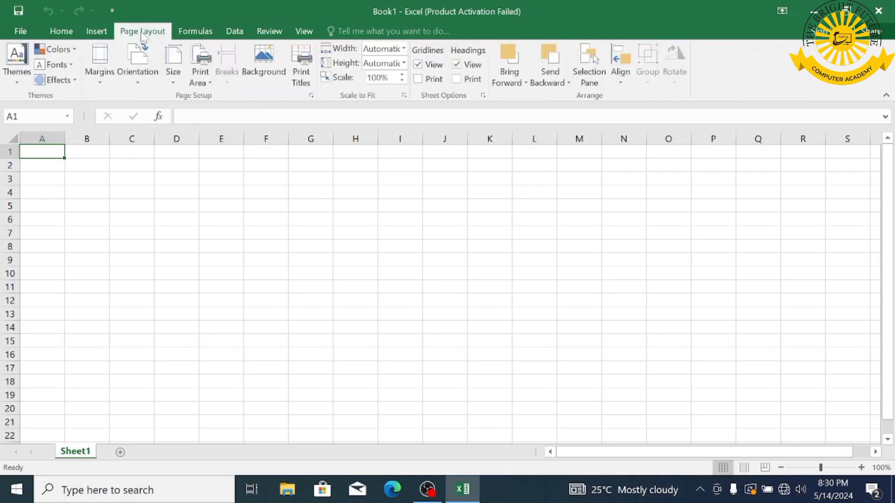
click(173, 70)
click(205, 267)
- Merge and centre A1:J3 and enter the title 'The Bright Future'
drag(452, 155, 35, 182)
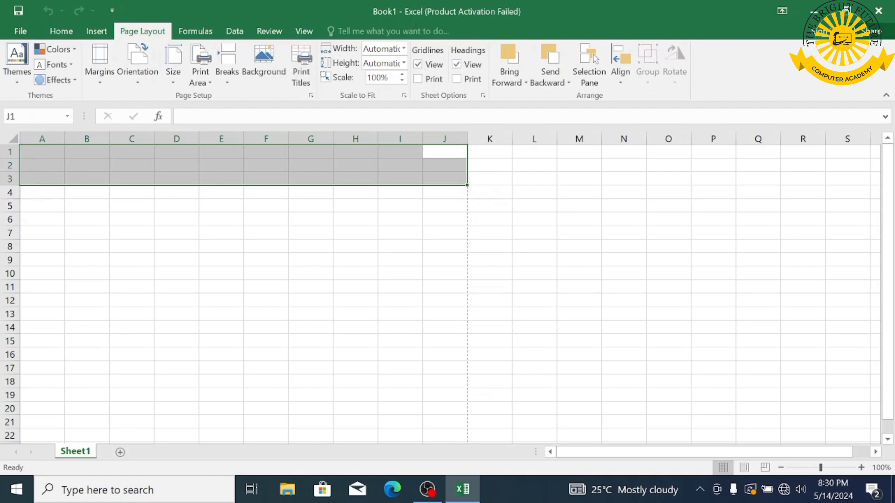
click(55, 31)
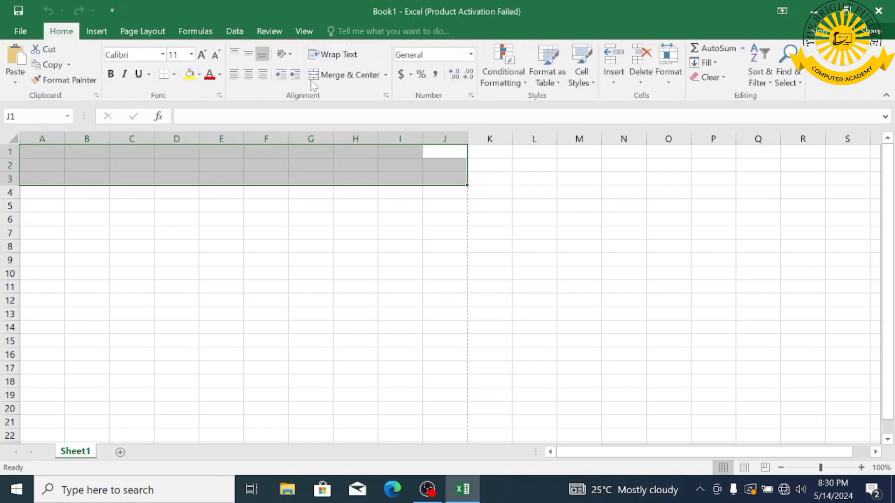
click(331, 77)
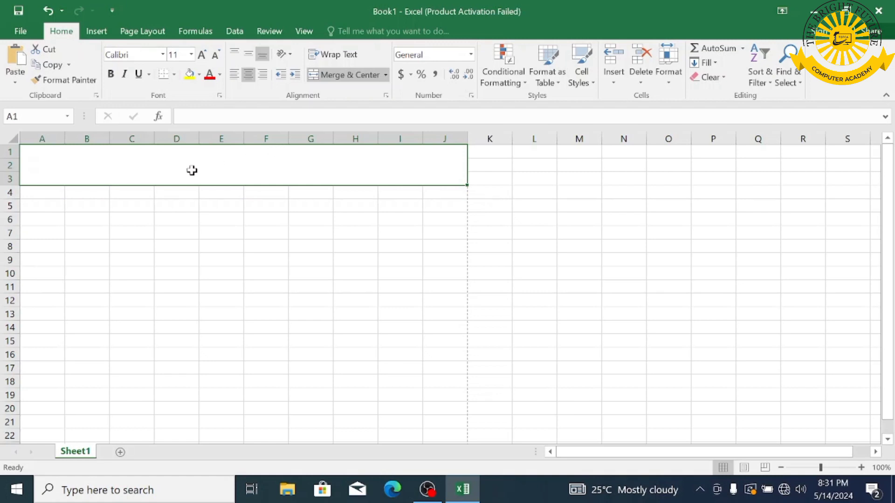
text(The Brigh)
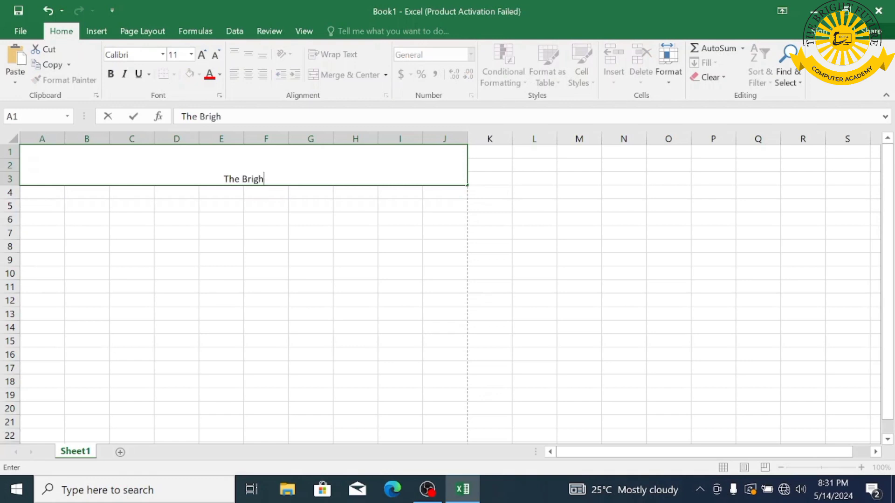
text(t Futurew)
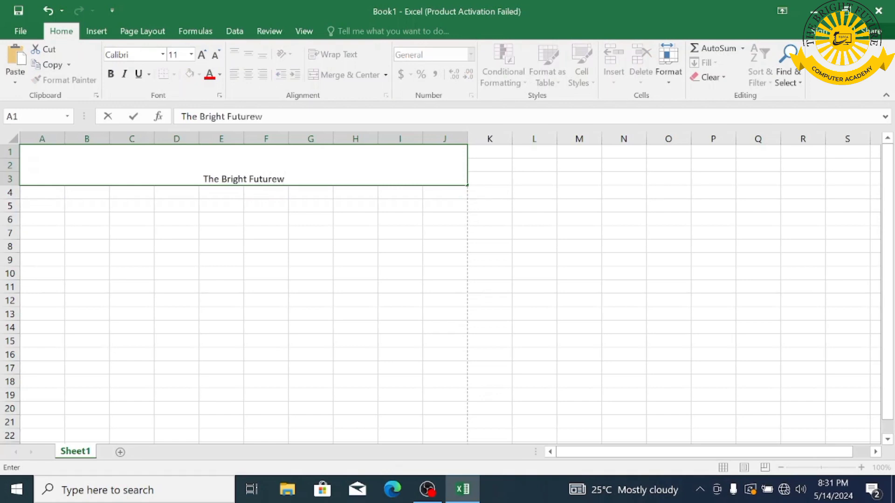
key(BackSpace)
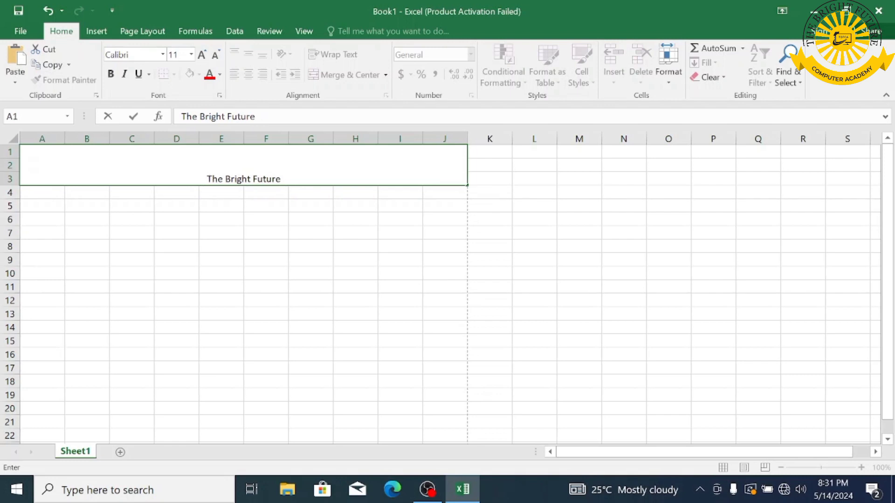
- Merge and centre C4:H5, C6:H7, C8:H9 and C10:H11 as separate blocks
click(181, 200)
drag(131, 192, 351, 205)
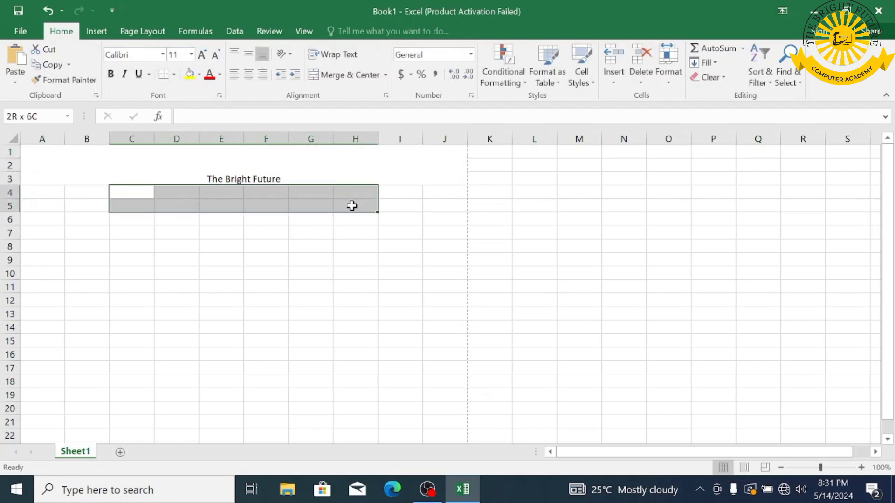
click(332, 76)
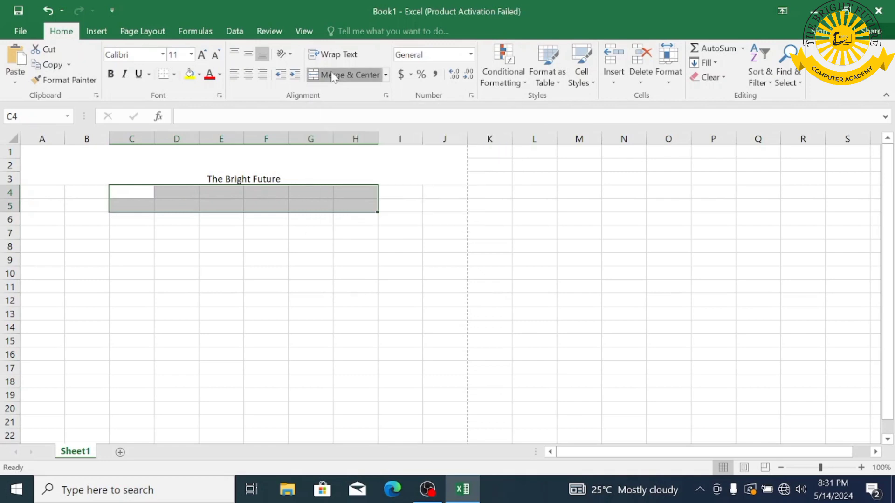
click(133, 222)
drag(134, 226, 353, 226)
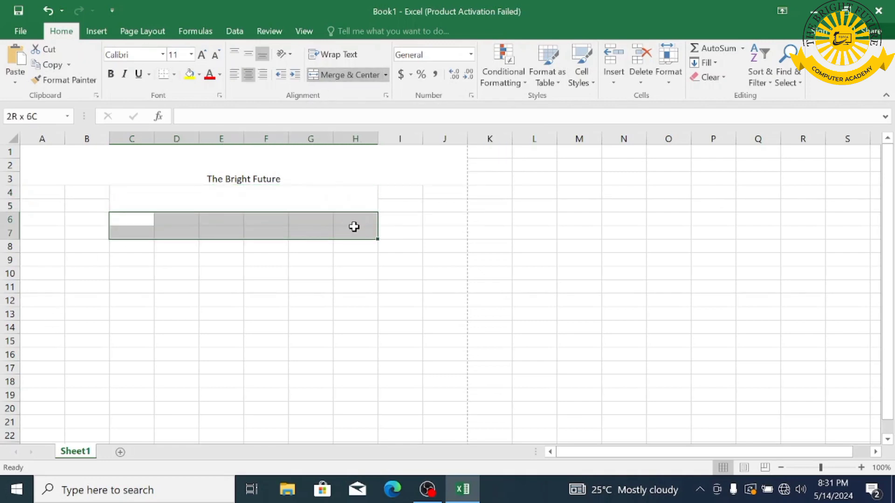
click(327, 75)
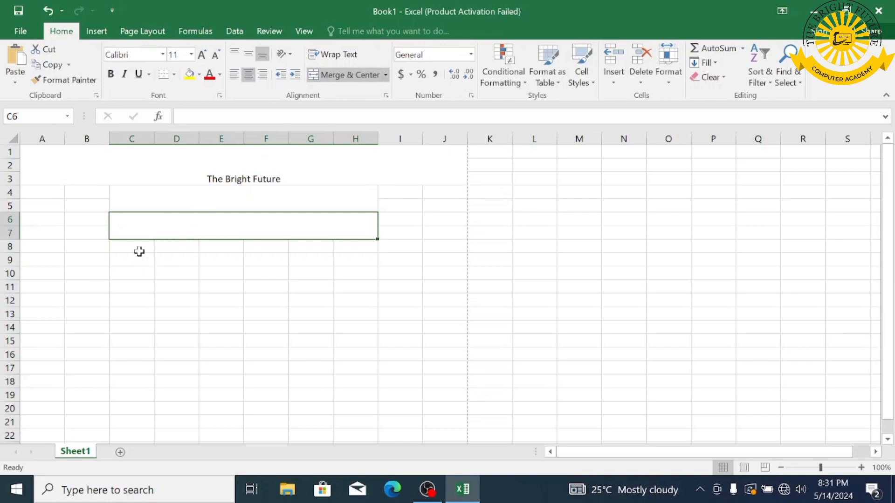
drag(136, 243, 345, 259)
click(345, 74)
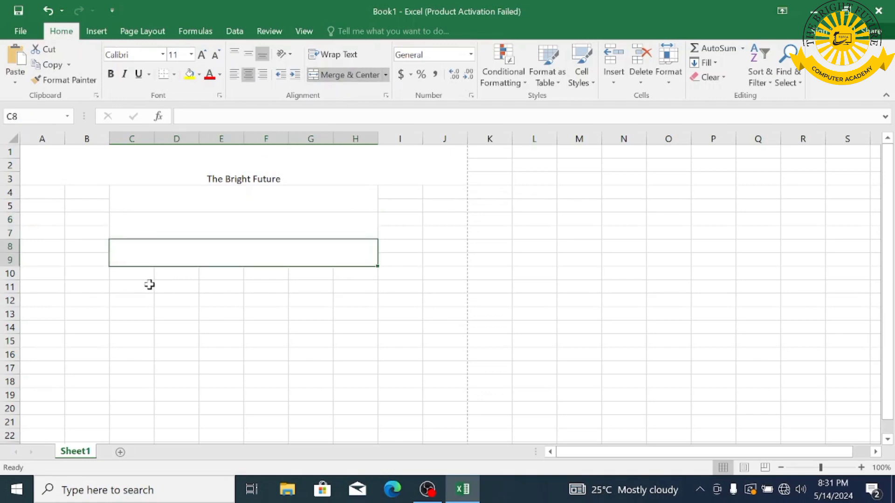
drag(133, 275, 345, 287)
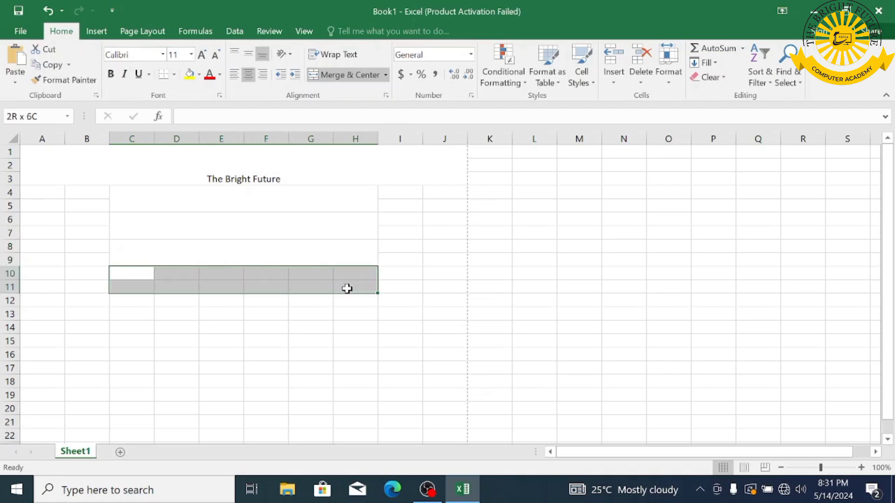
click(336, 78)
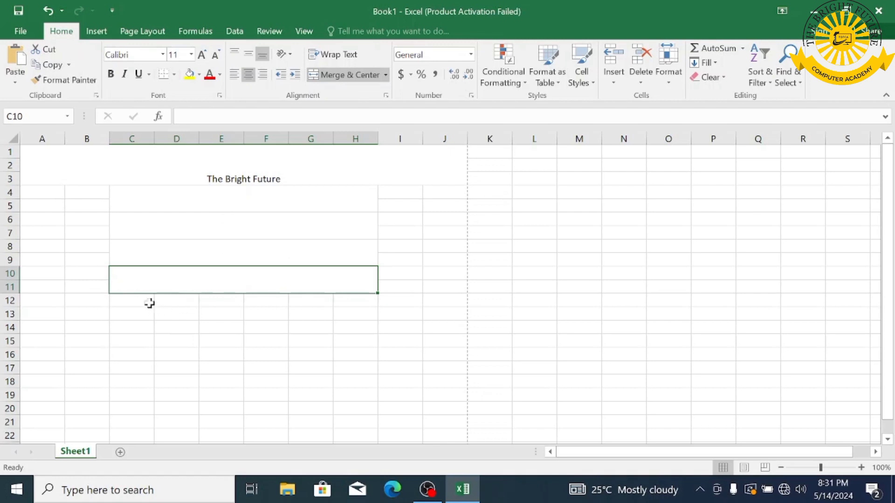
click(170, 208)
click(179, 230)
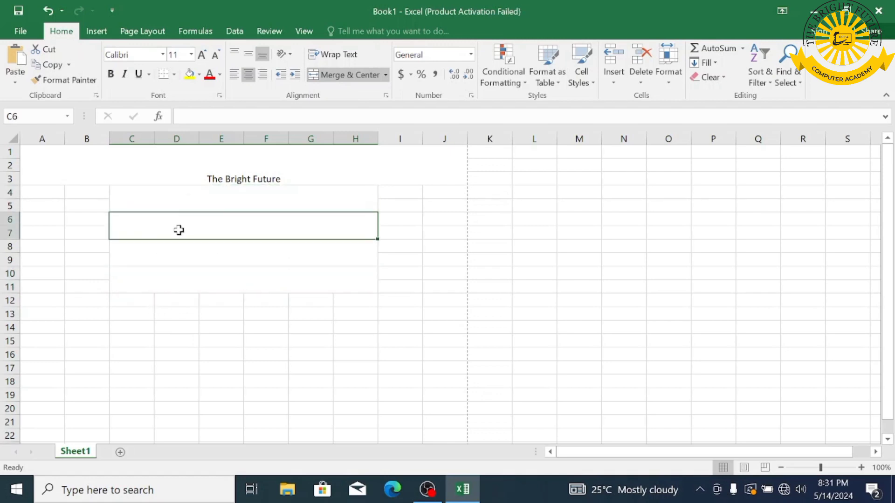
- Enter Computer Academy, the second header line and Detailed Marks Certificate in the merged blocks
text(Computer Academy)
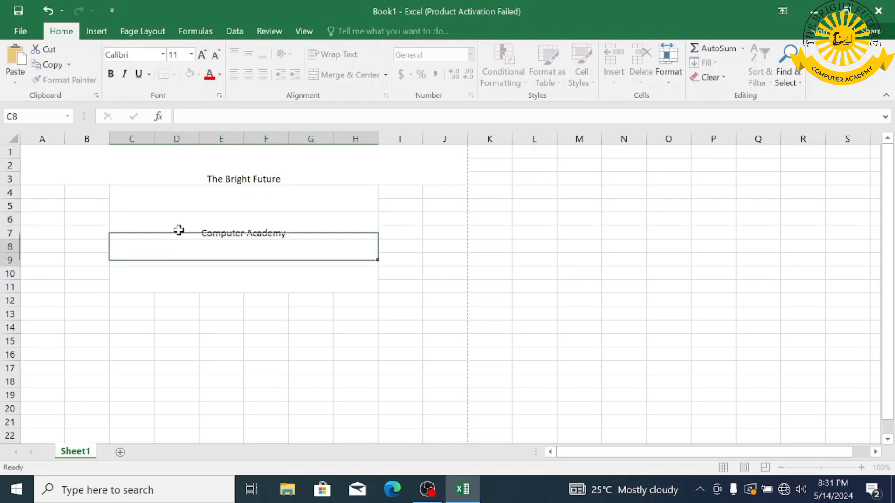
key(Return)
text(Sura )
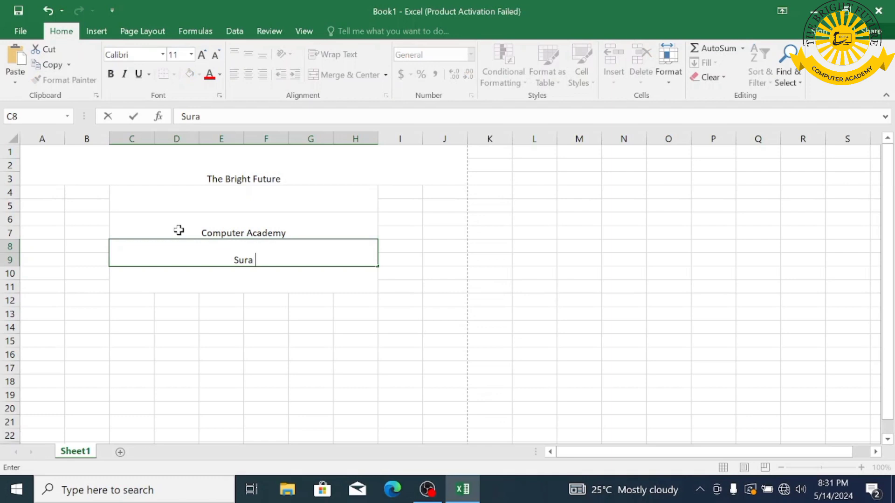
text(Buner)
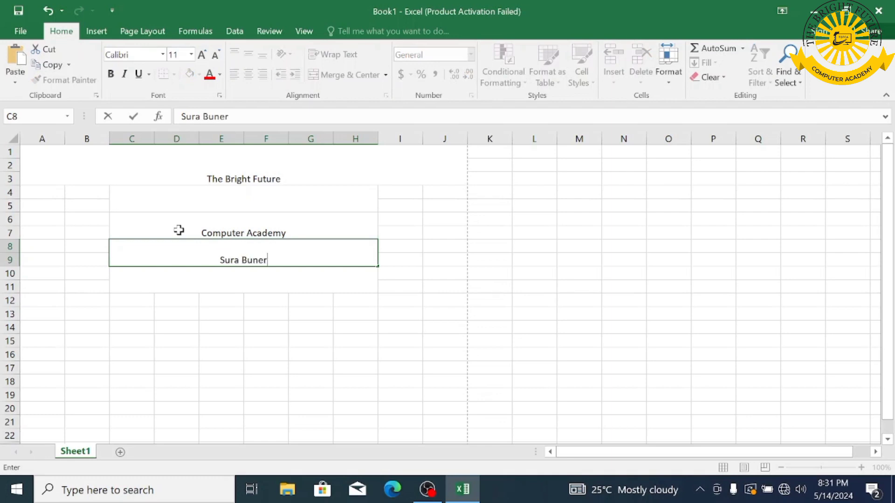
key(Return)
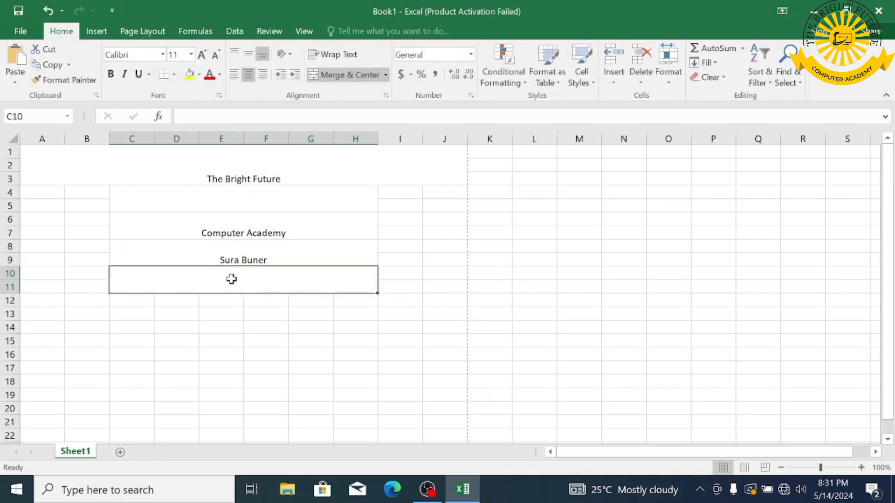
text(Detailed)
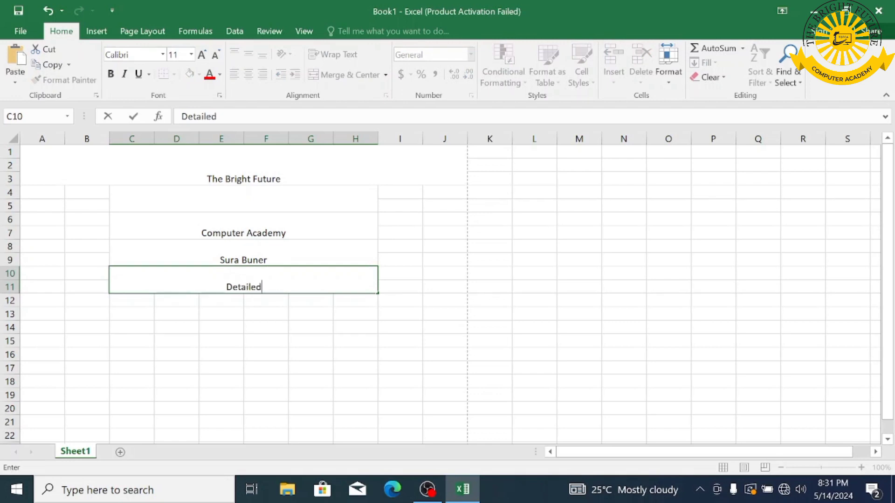
text( Marks)
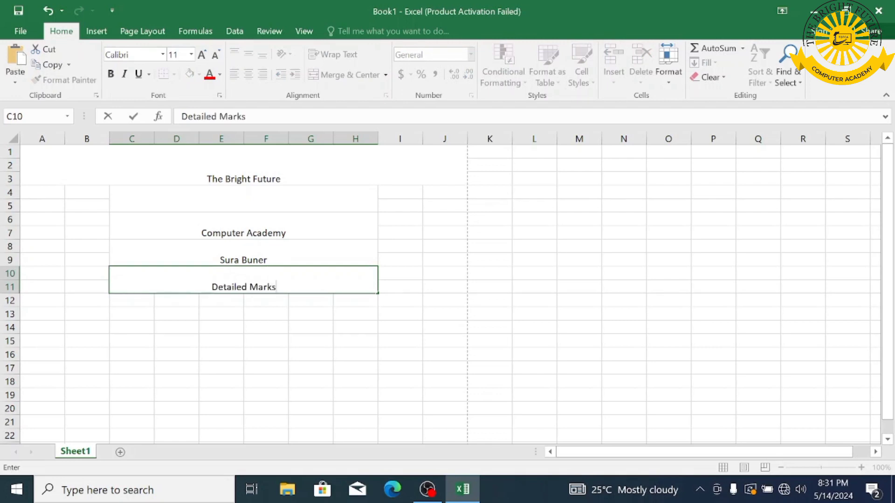
text( Certificate)
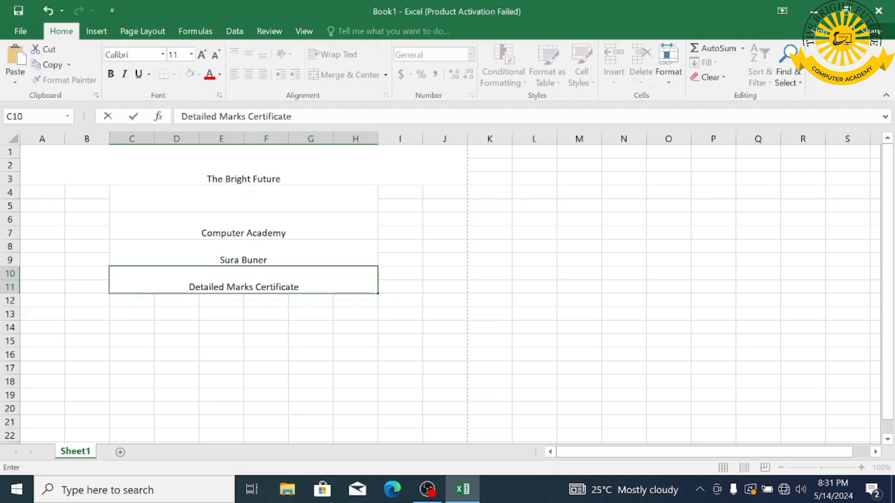
- Merge and centre C12:H13 and enter 'Session 2024-2025' with correct spacing
drag(133, 301, 363, 315)
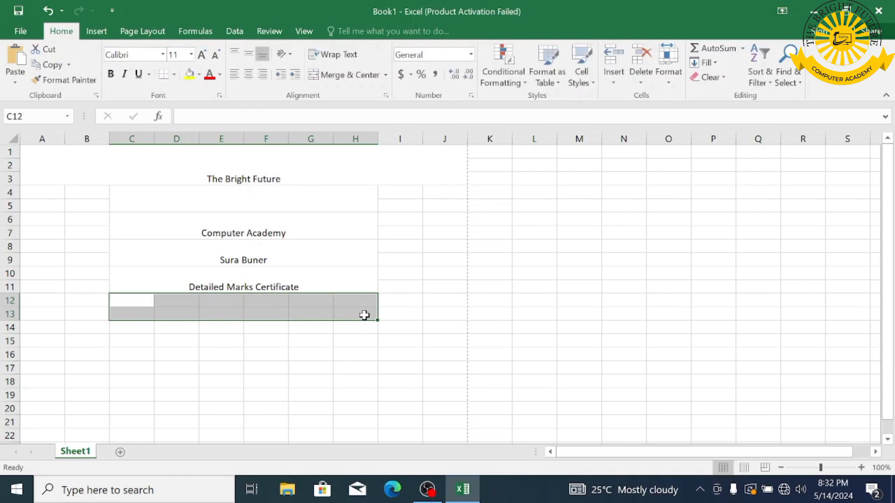
click(346, 77)
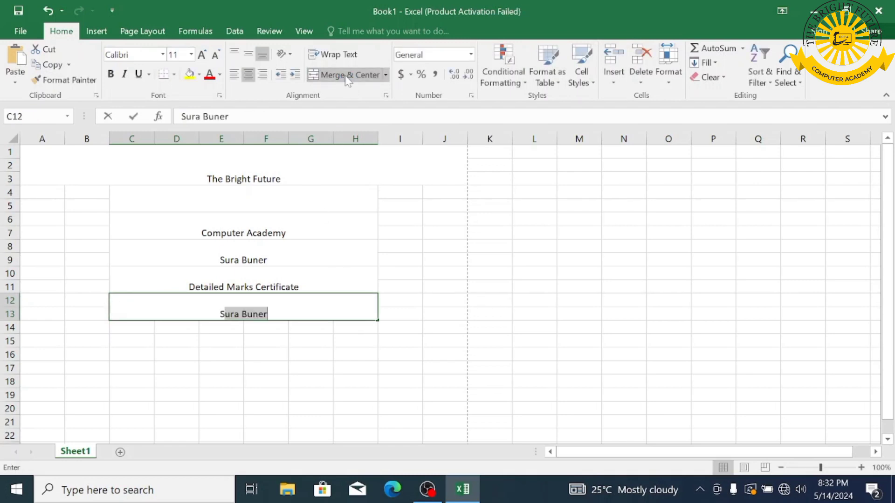
text(Session)
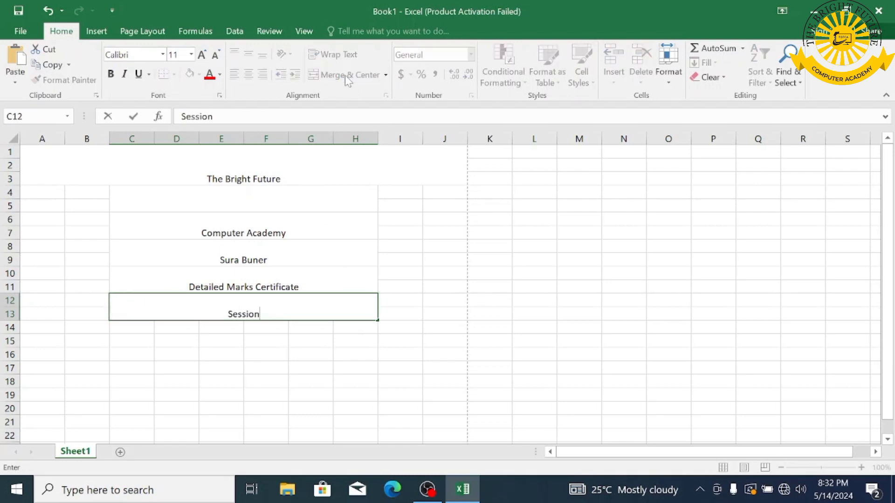
text(2024)
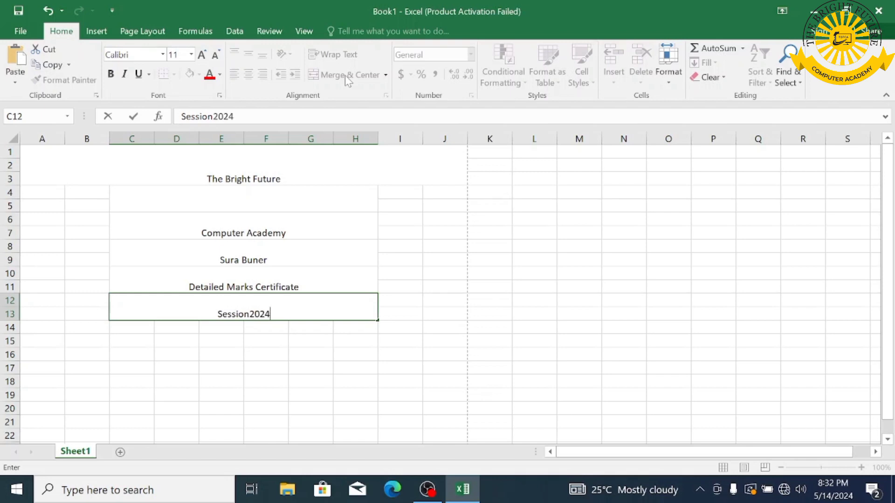
text(-2025)
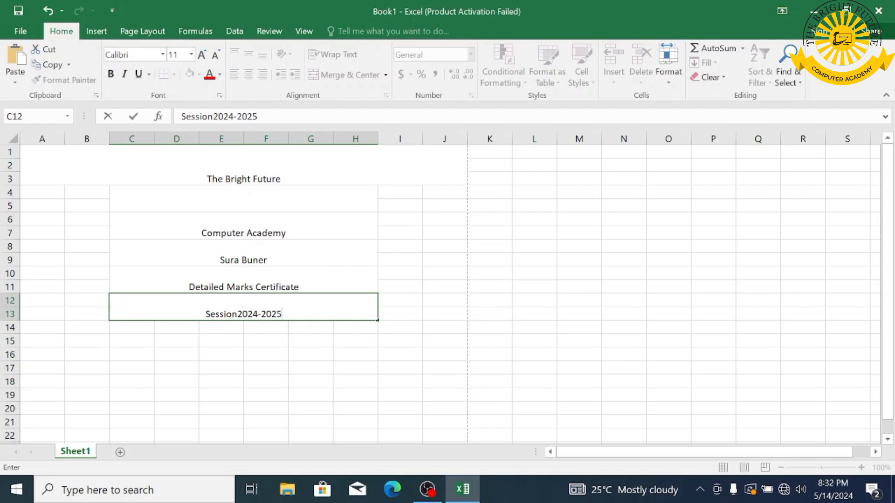
click(242, 314)
key(BackSpace)
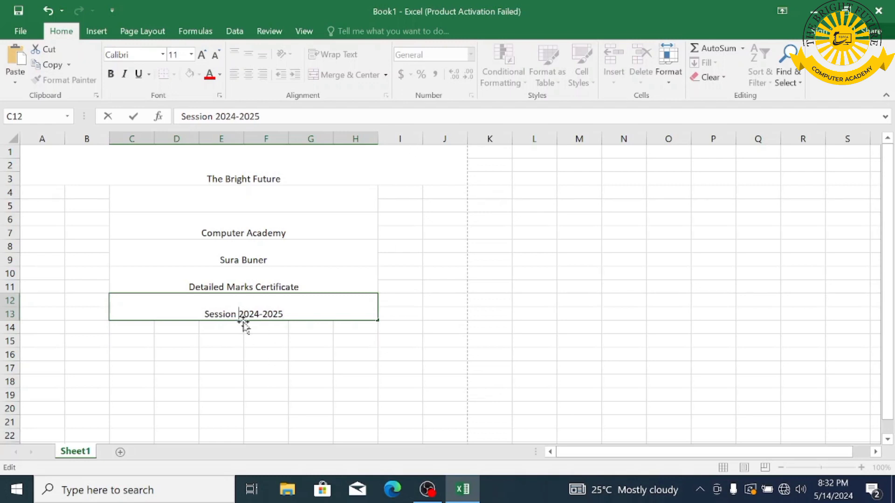
click(31, 327)
- Merge A14:J15, the left block A4:B13 and the right block I4:J13 each into one cell
drag(31, 327, 442, 339)
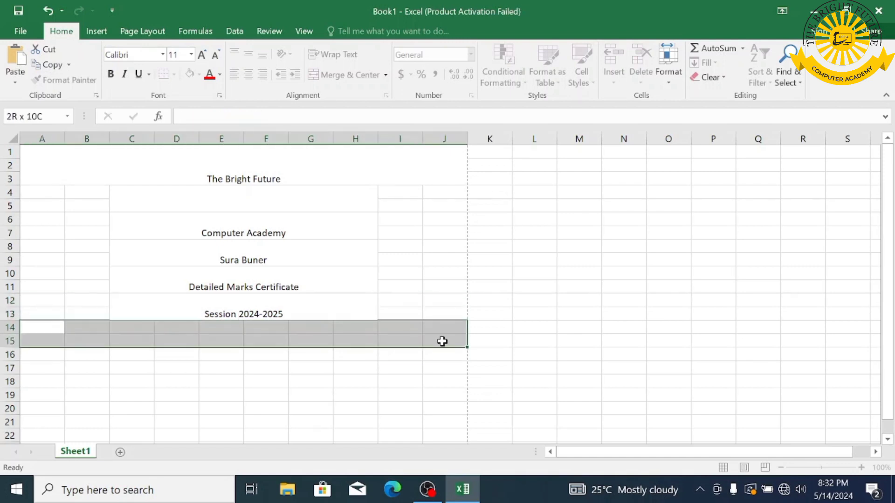
click(348, 74)
drag(42, 193, 80, 312)
click(335, 81)
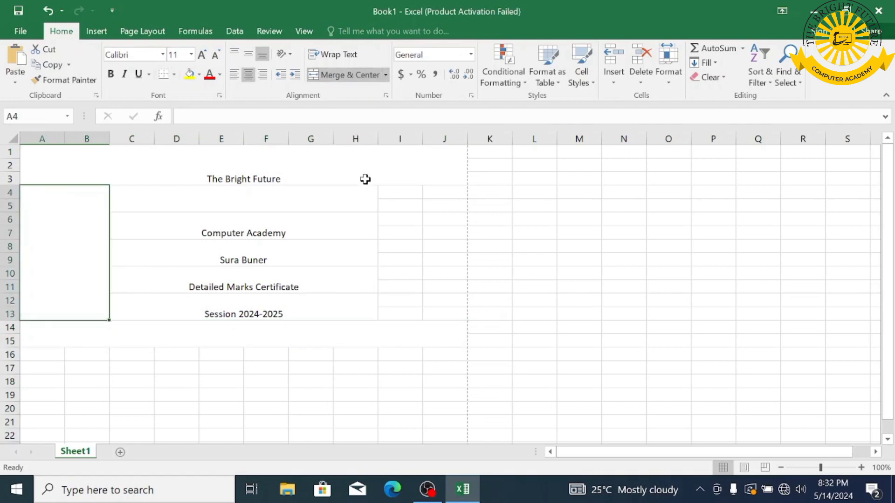
drag(392, 191, 456, 311)
click(385, 77)
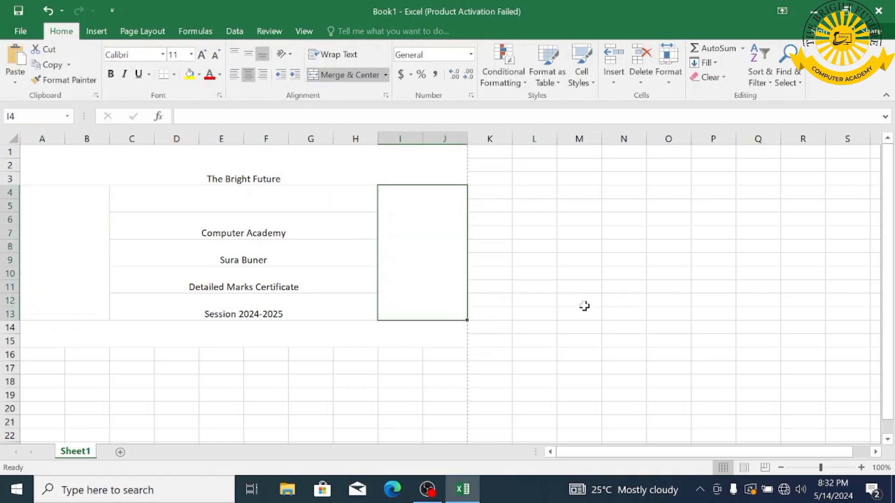
drag(219, 172, 245, 275)
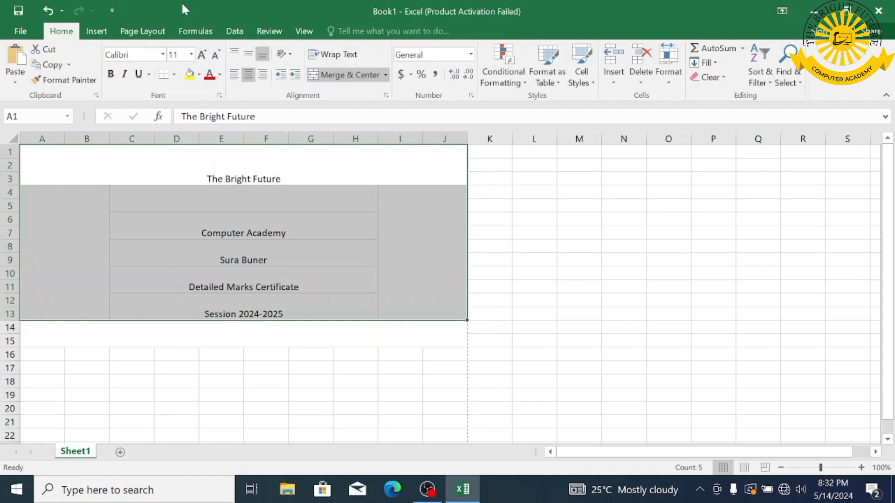
- Format the header block as Times New Roman, size 12, vertically centred
click(142, 59)
text(Times New Ro)
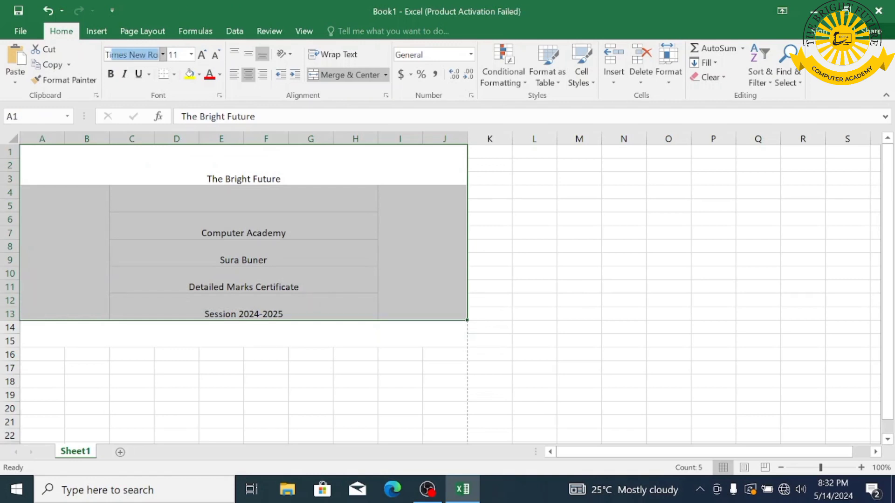
key(Return)
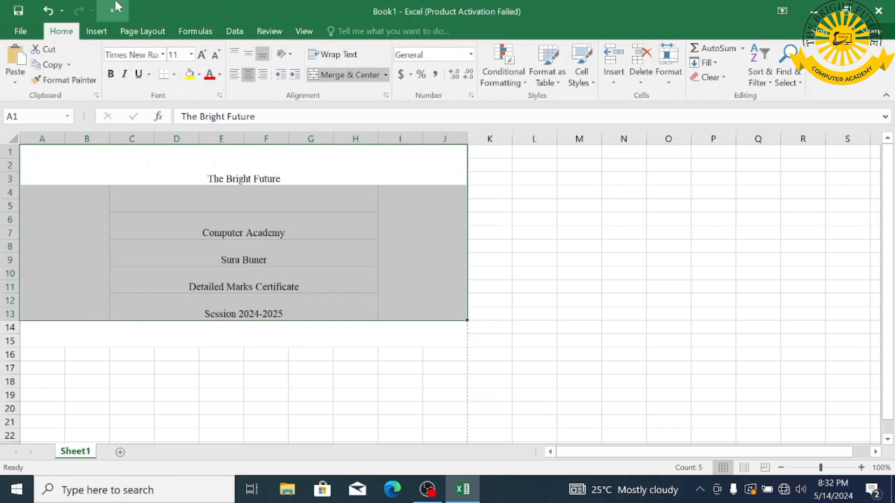
click(202, 55)
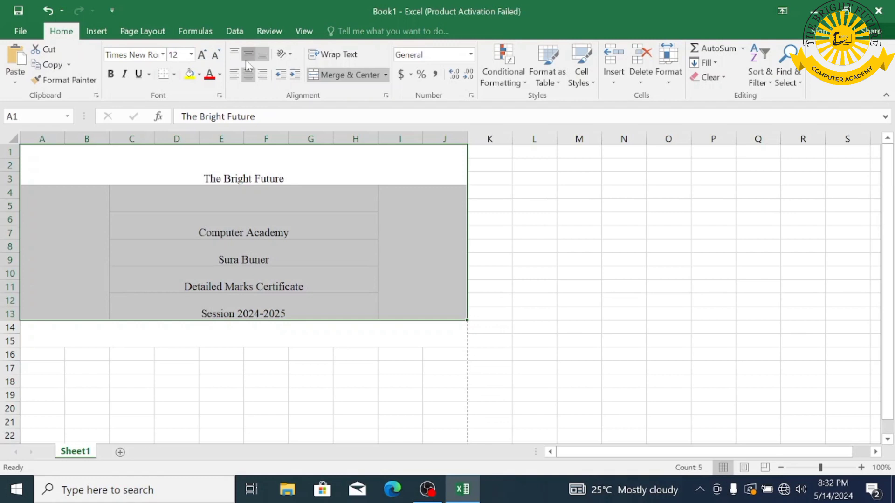
click(249, 54)
click(378, 291)
- Delete two blank rows so Computer Academy sits directly under the title
click(282, 170)
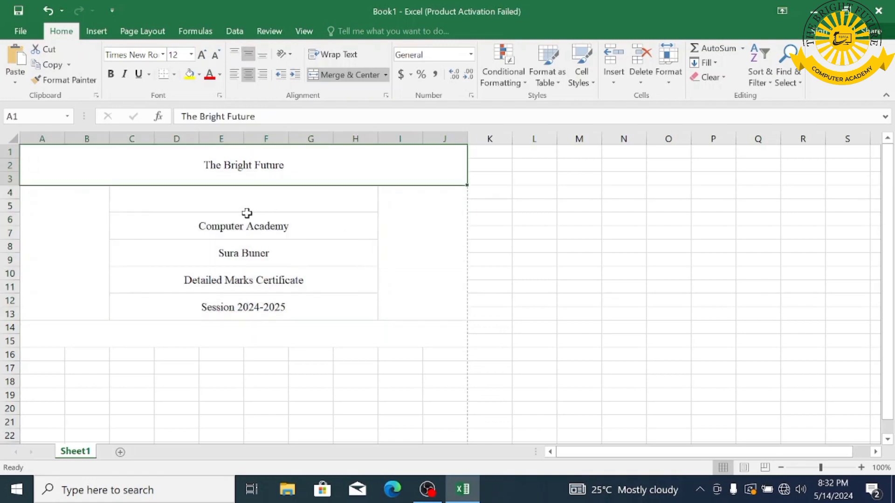
click(248, 230)
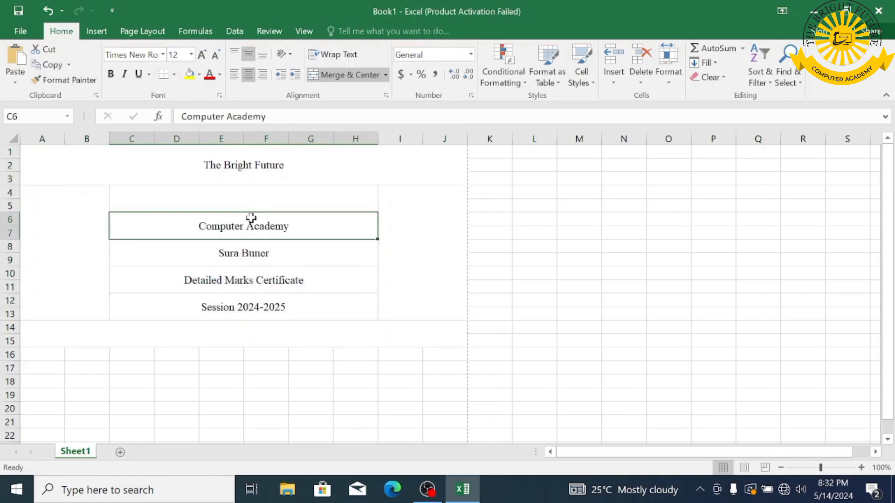
right_click(9, 192)
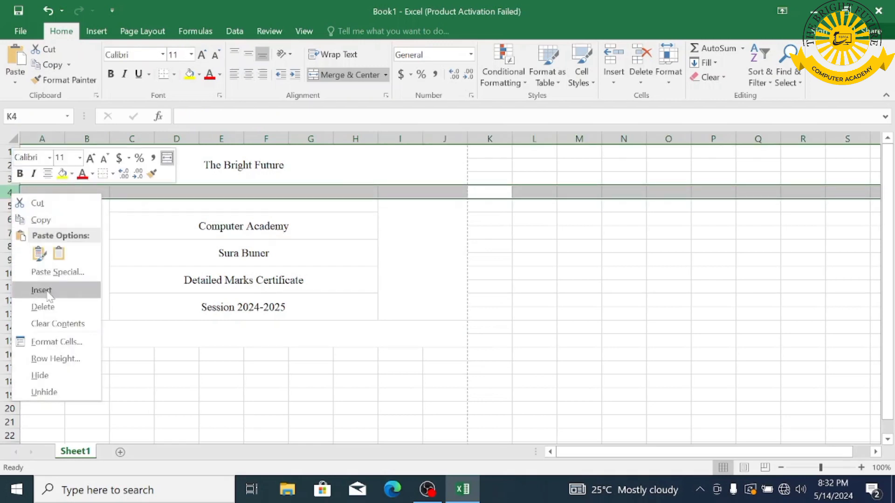
click(42, 307)
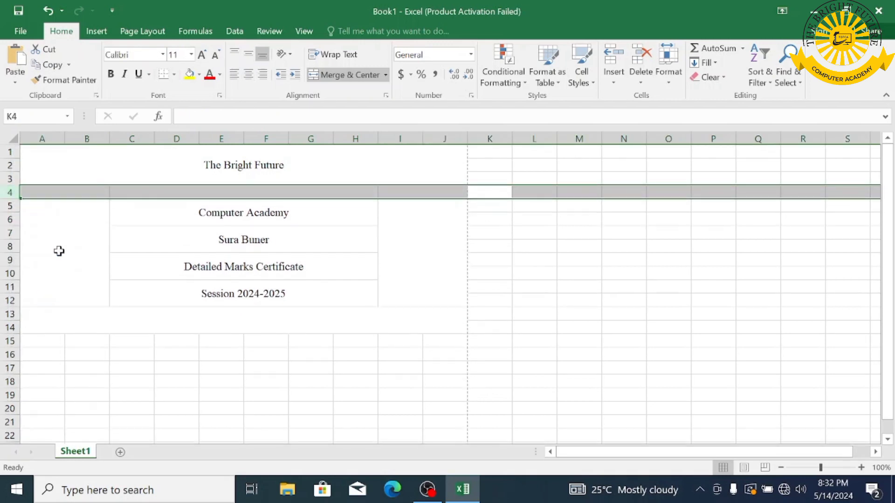
right_click(8, 192)
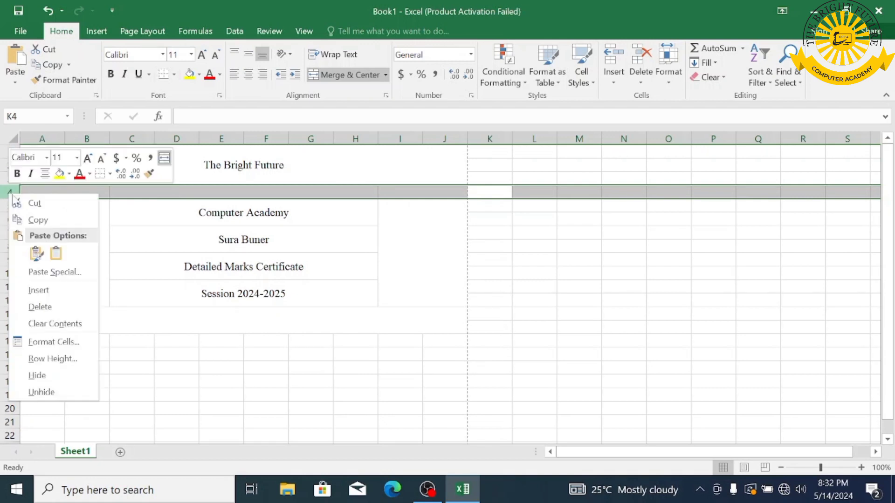
click(47, 307)
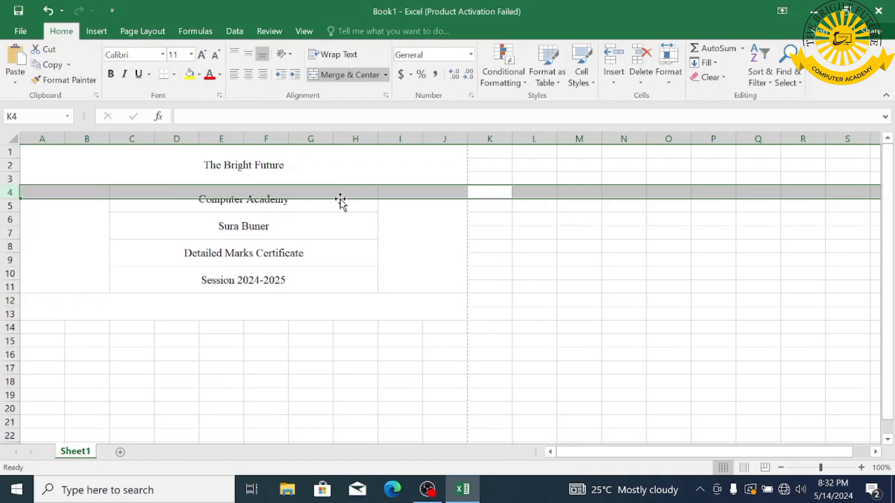
click(489, 230)
- Enlarge the title The Bright Future to 26 pt
drag(321, 184, 311, 170)
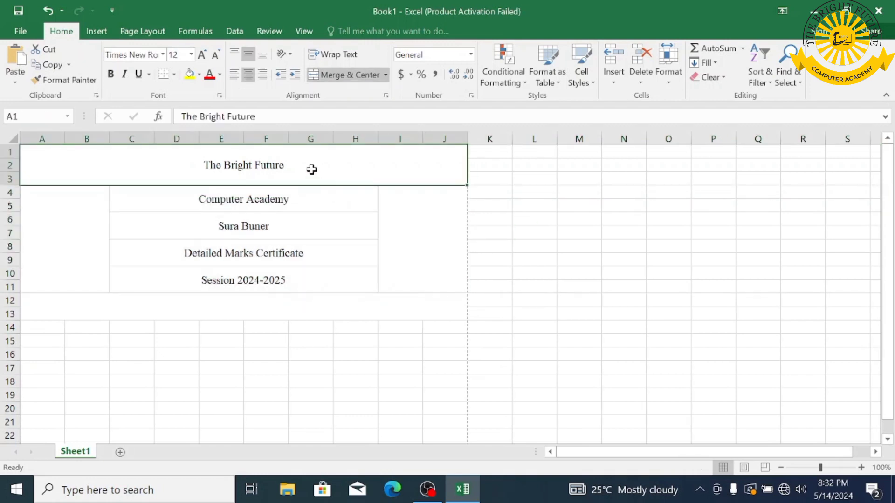
click(201, 55)
click(202, 54)
click(202, 54)
click(202, 55)
click(207, 54)
click(206, 54)
click(207, 54)
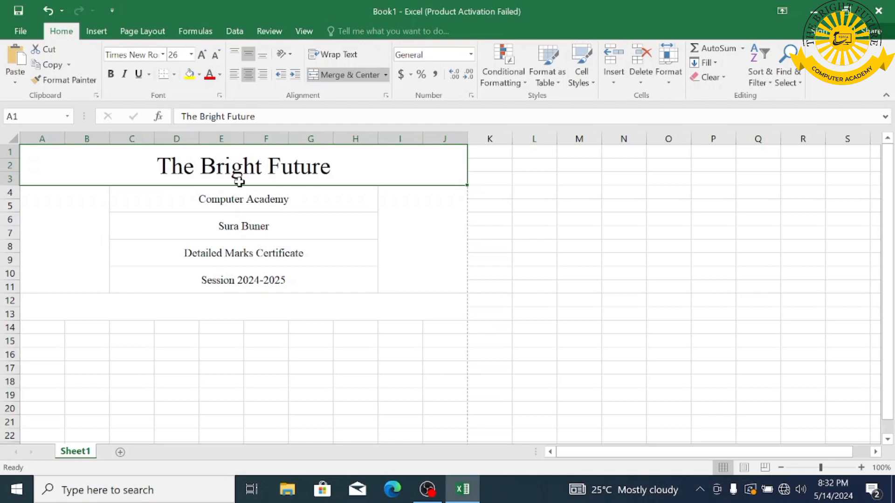
- Enlarge Computer Academy, the name line, Detailed Marks Certificate and Session 2024-2025 to 16 pt
click(236, 200)
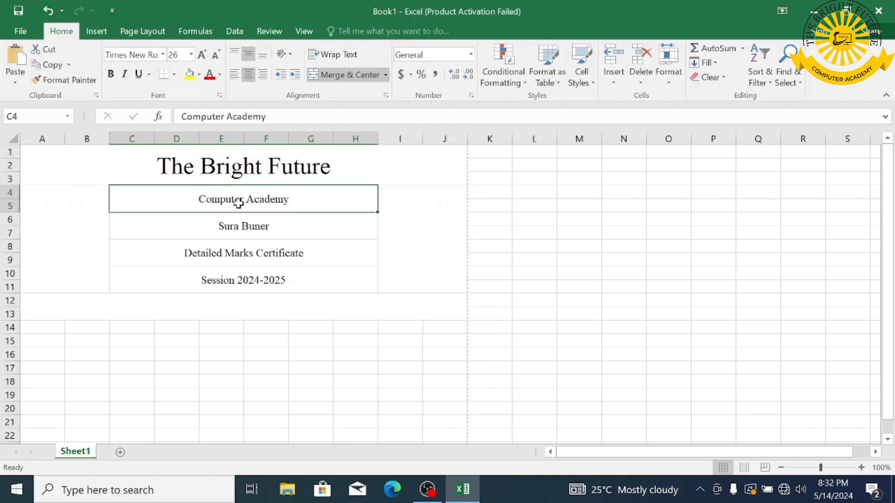
click(201, 54)
click(202, 55)
click(228, 226)
click(202, 55)
click(202, 55)
click(233, 257)
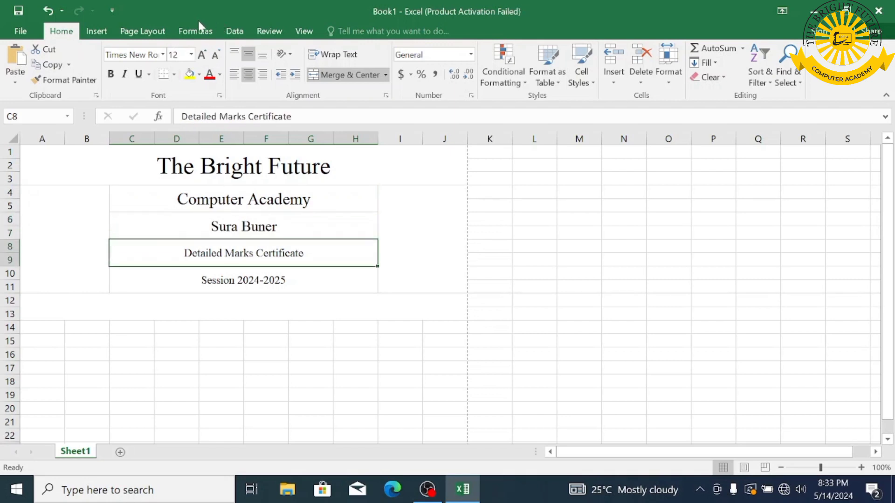
click(202, 54)
click(202, 55)
click(218, 274)
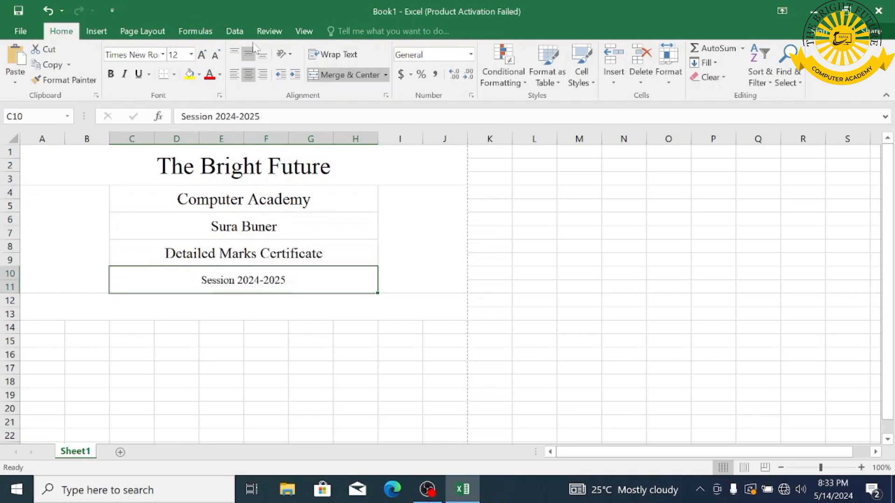
click(201, 55)
click(202, 55)
click(189, 344)
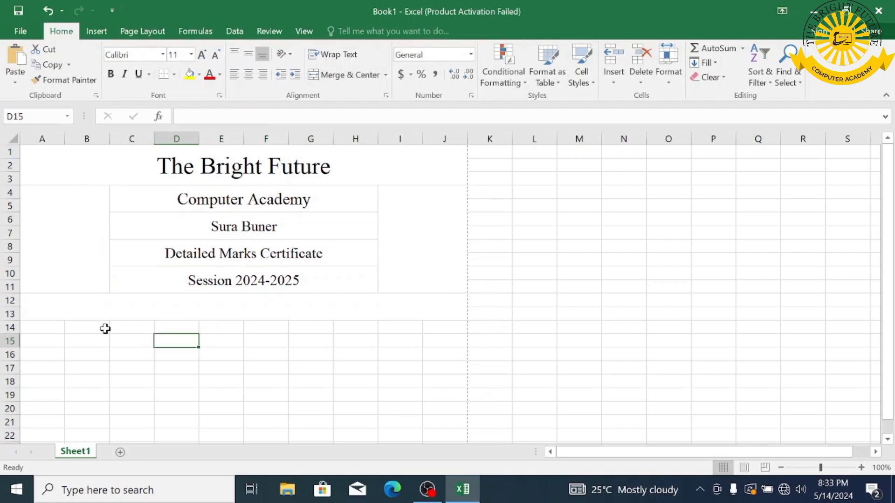
- Merge column pairs such as A14:B14 and G14:H14, extending the layout into row 15
drag(46, 329, 81, 330)
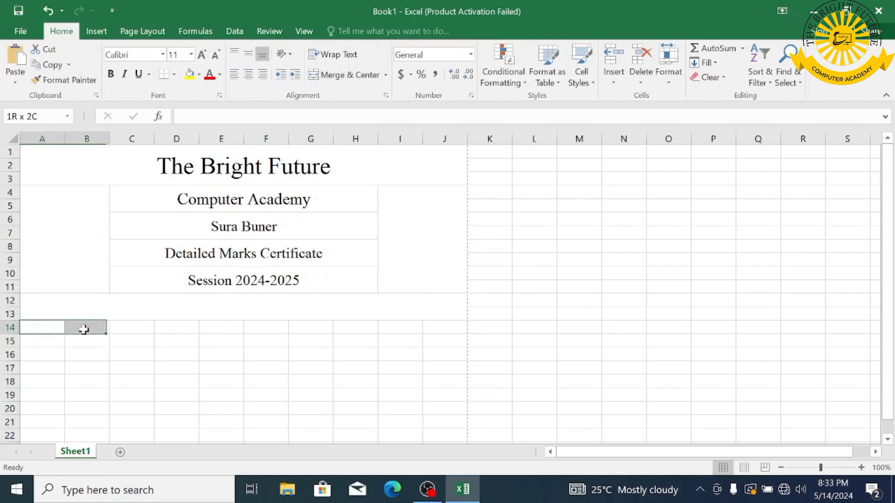
click(347, 75)
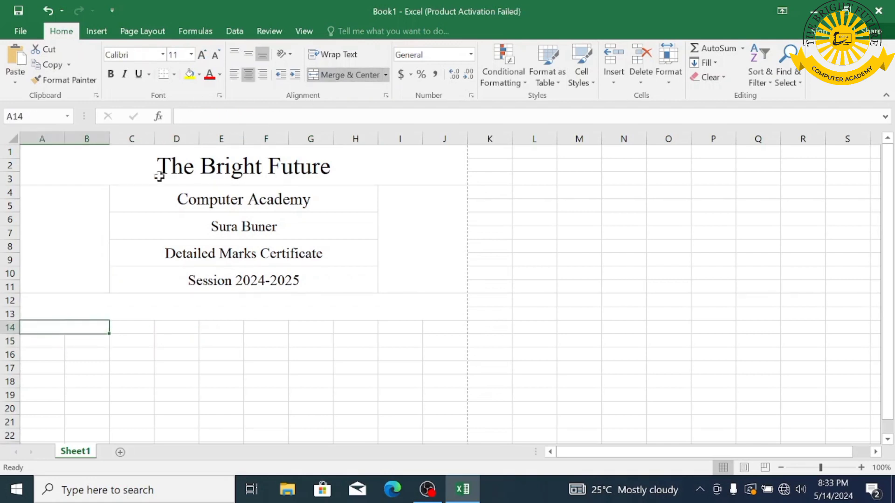
drag(110, 327, 195, 347)
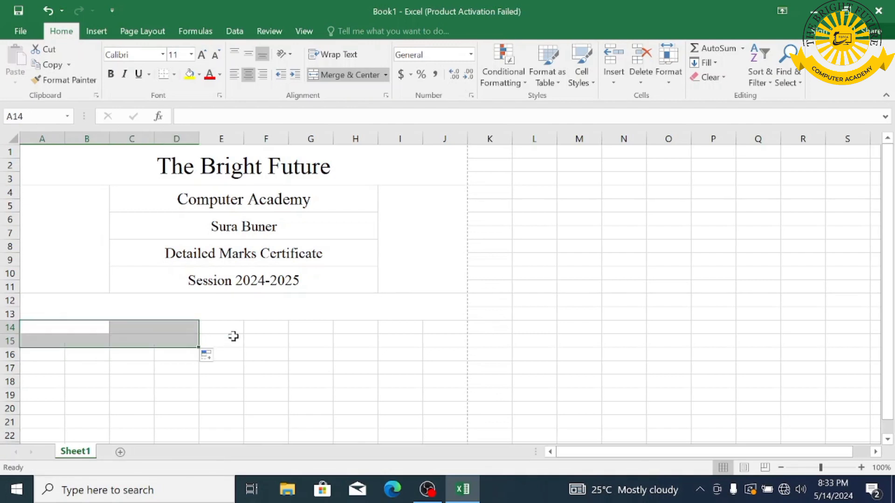
drag(290, 329, 450, 339)
click(335, 78)
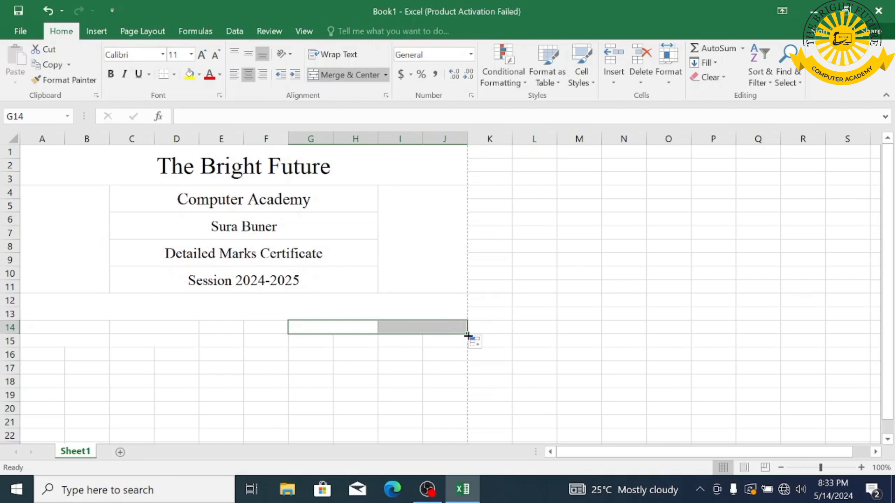
drag(468, 333, 468, 346)
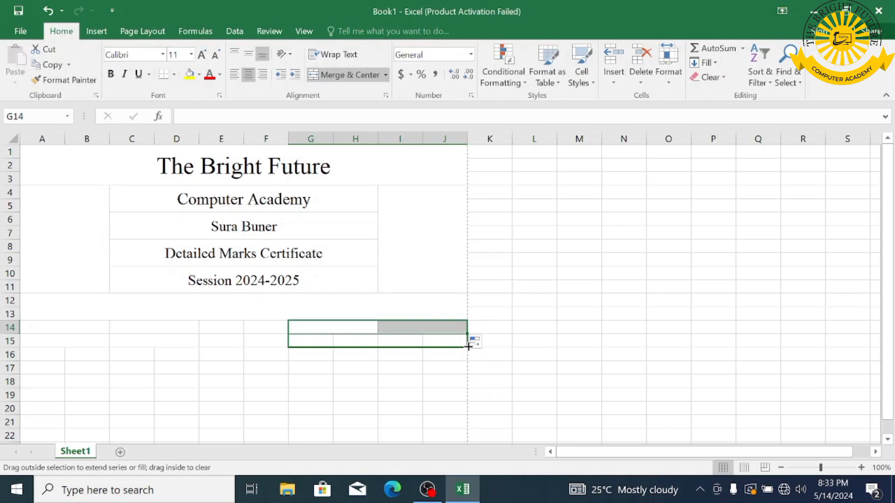
drag(468, 346, 468, 347)
- Merge E14:F15 into one block and A16:J17 into a single strip
drag(219, 328, 278, 339)
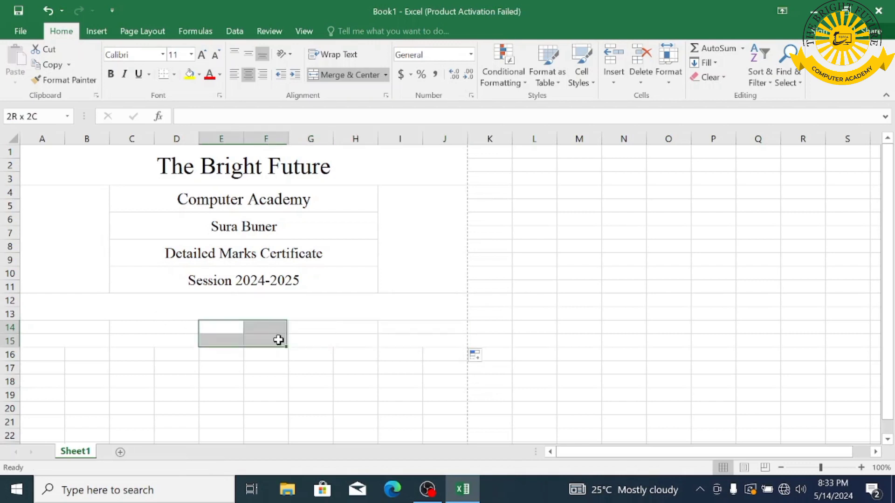
click(336, 76)
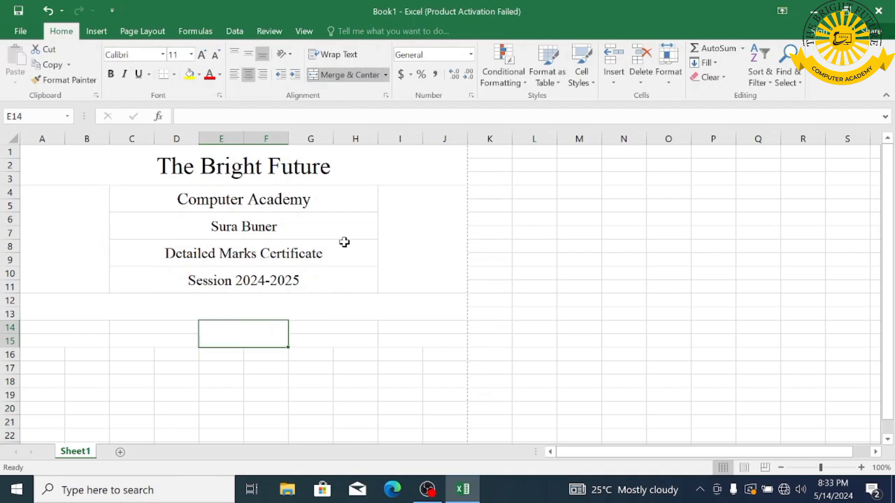
drag(33, 356, 449, 366)
click(338, 74)
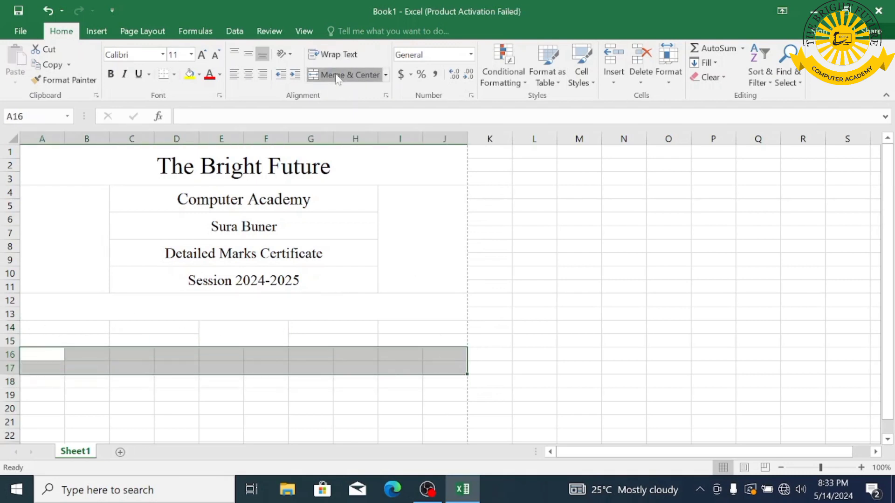
drag(32, 328, 408, 335)
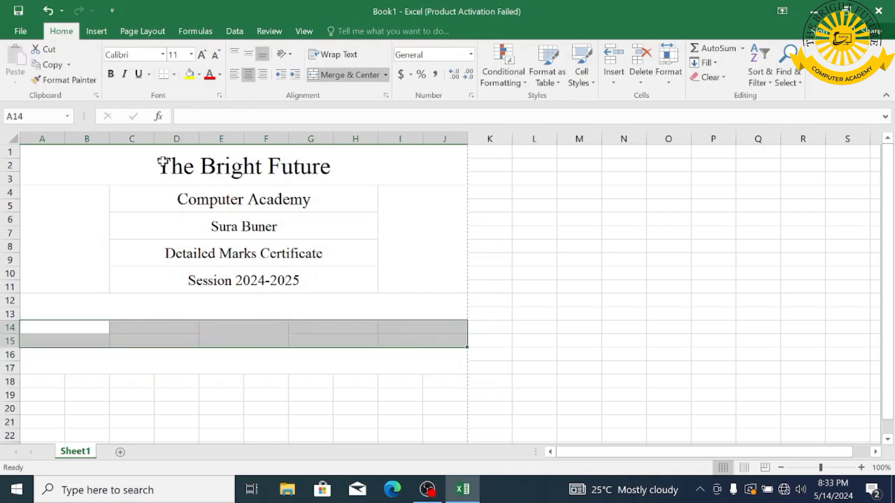
- Give A14:J15 all borders and bold 12-pt Times New Roman text
click(174, 74)
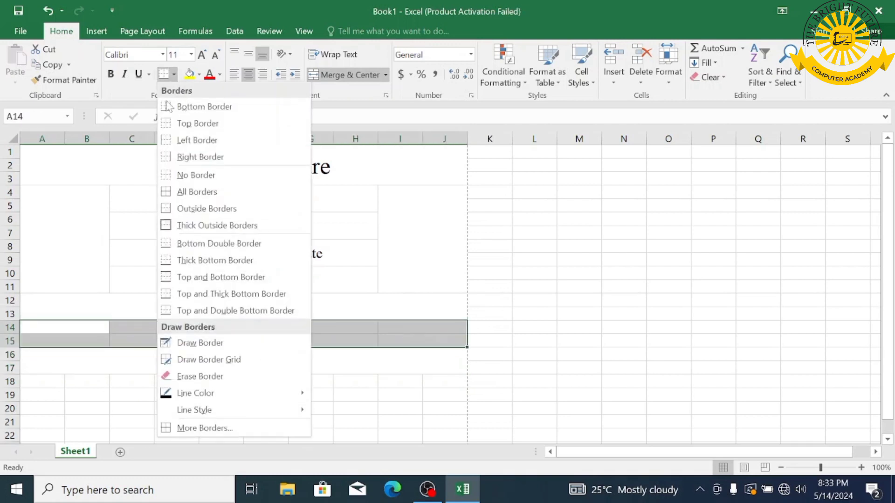
click(196, 192)
click(135, 54)
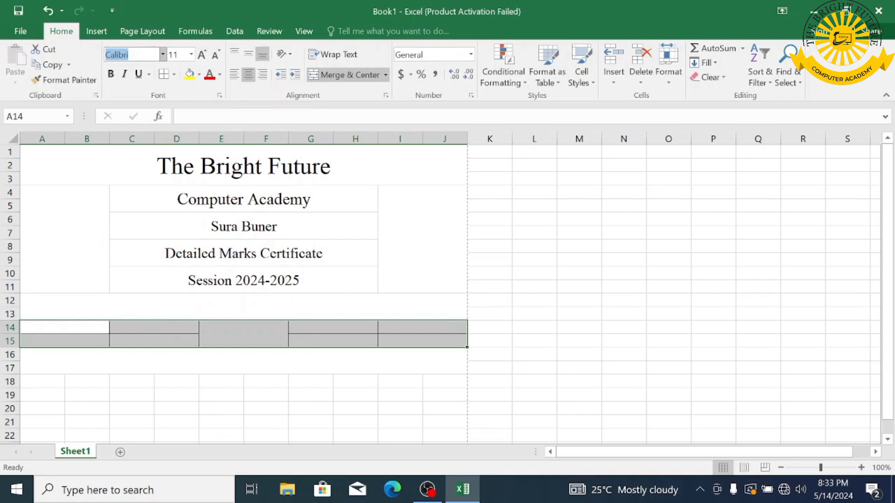
text(Times New Ro)
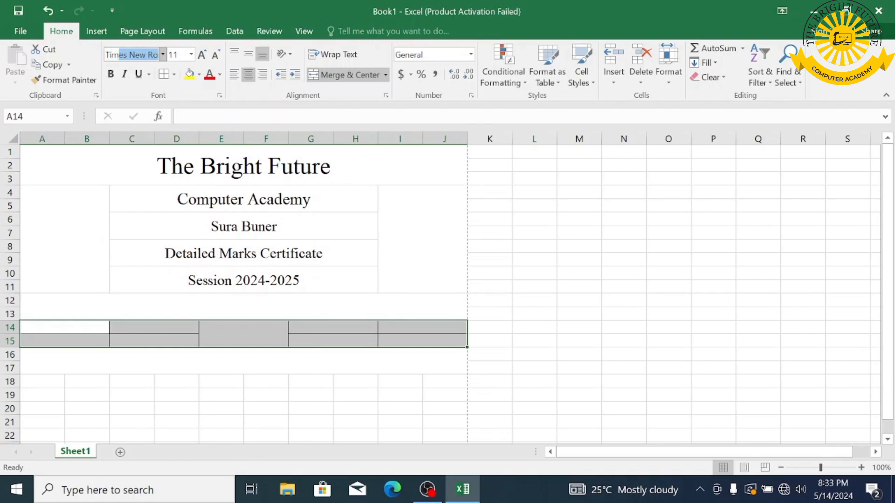
key(Return)
click(191, 55)
click(202, 55)
click(110, 73)
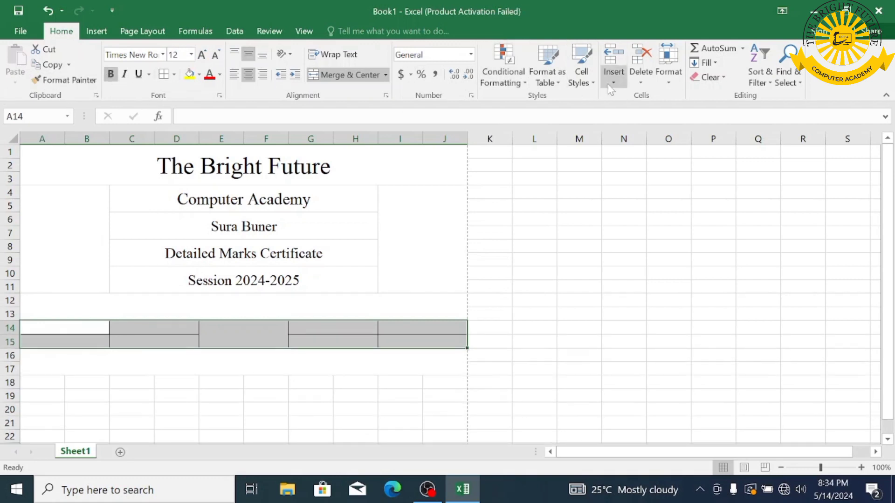
- Set rows 14–15 to an exact row height of 22
click(668, 73)
click(688, 112)
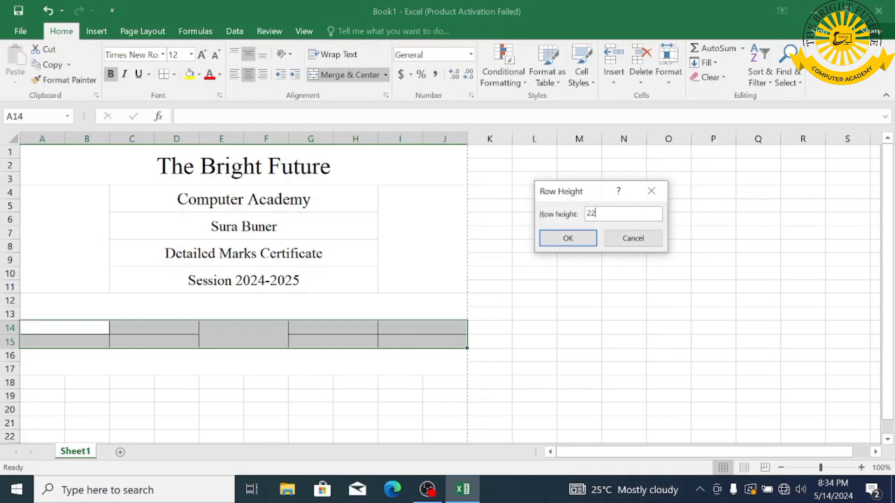
key(Return)
click(44, 330)
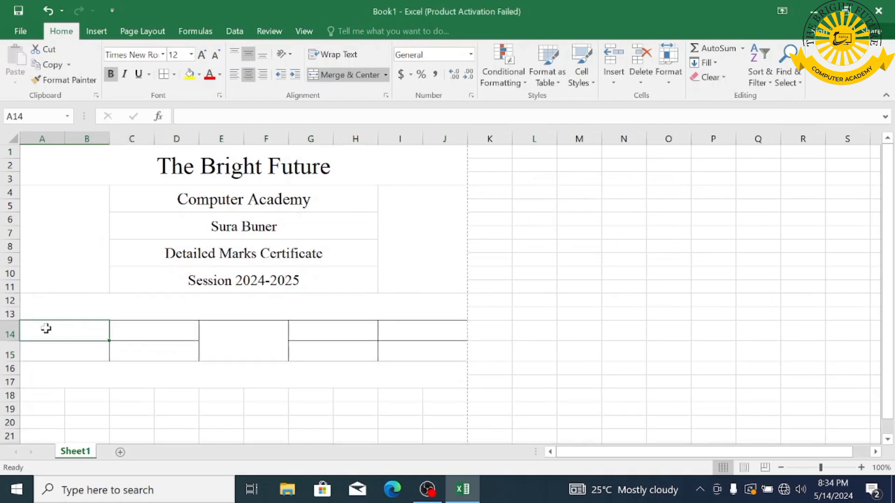
- Enter Std Name in A14 and Father Name in A15
text(Std Name)
key(Return)
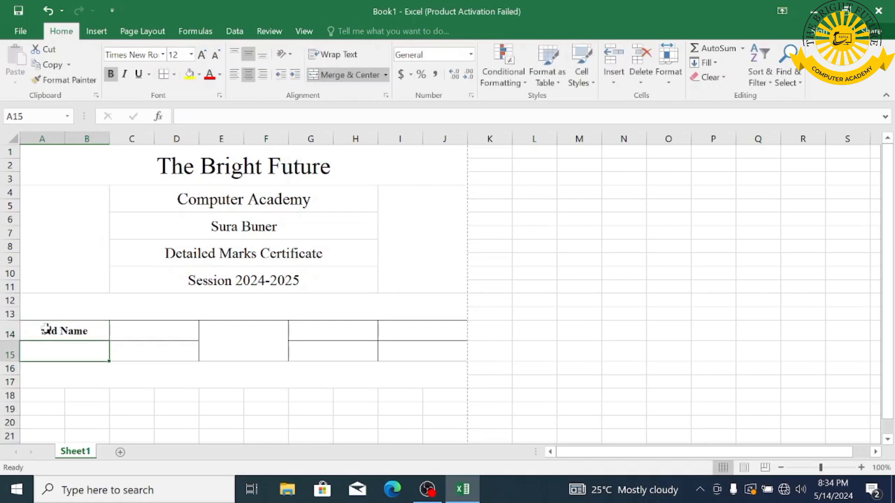
text(Faty)
key(BackSpace)
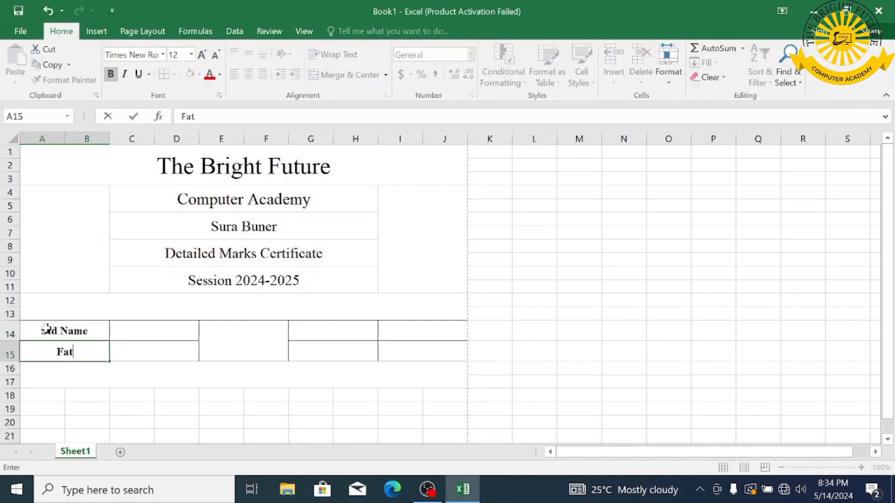
text(her Naem)
key(BackSpace)
key(BackSpace)
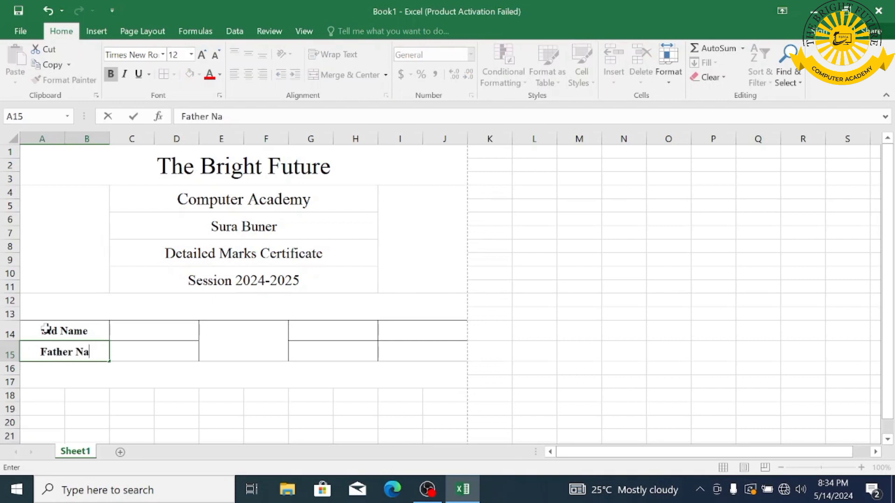
text(me)
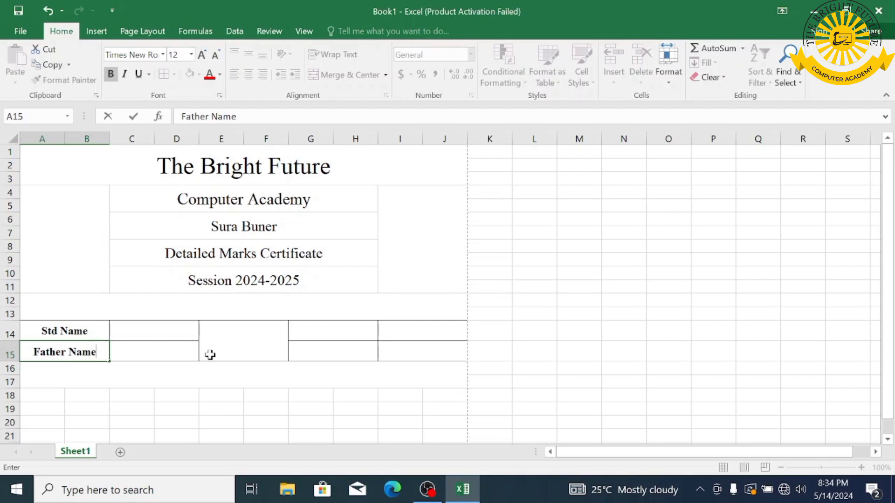
click(309, 332)
- Enter Reg No: in G14 and Roll No: in G15
text(R)
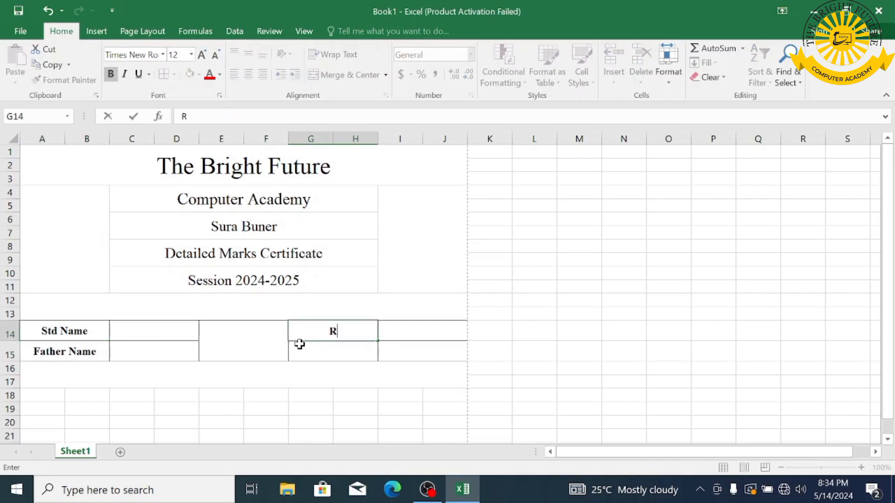
text(eg No)
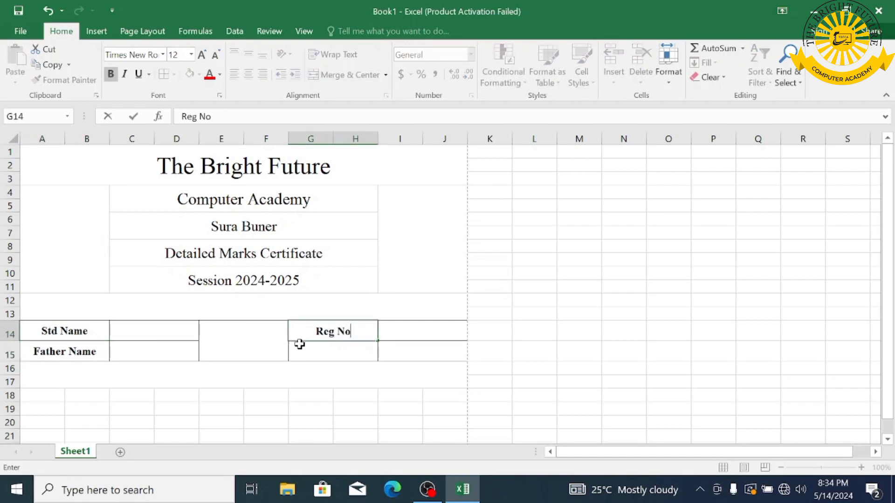
text(:)
click(299, 344)
text(Roll N)
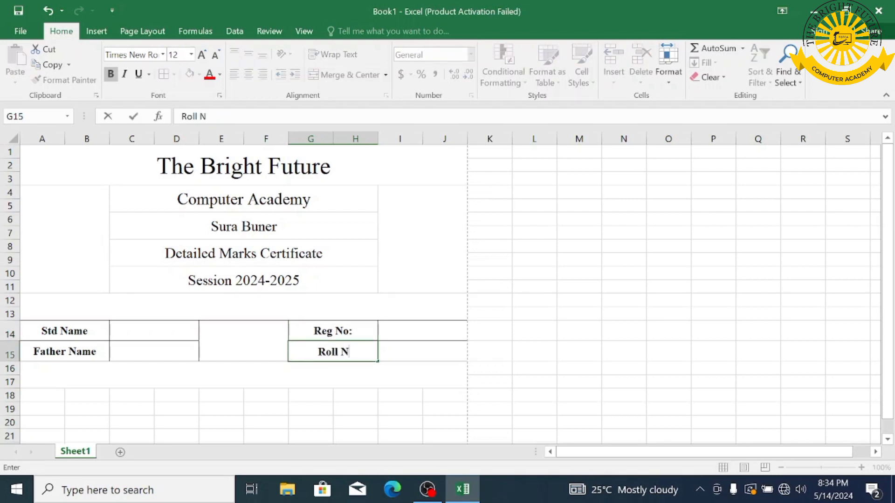
text(o:)
key(Return)
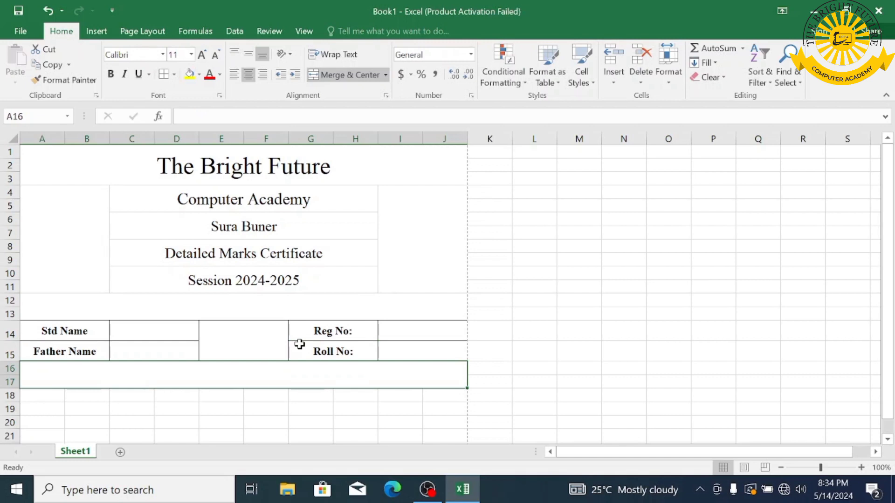
- Merge row 18 into column pairs A–F plus G18:J18, and enter 'In Word' there
scroll(506, 306, down, 3)
drag(35, 280, 76, 273)
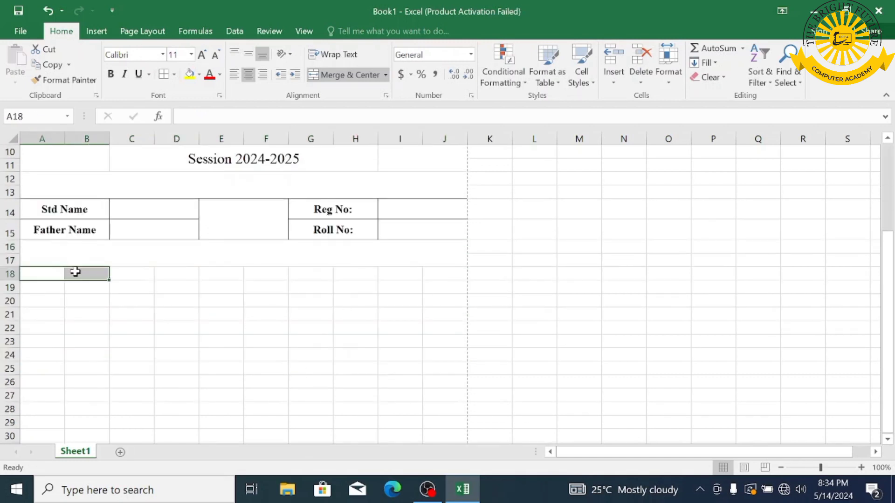
click(353, 76)
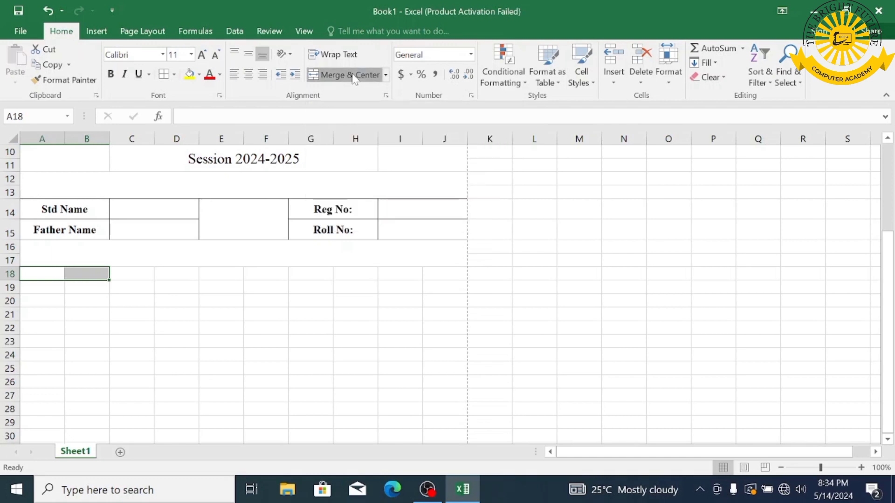
drag(108, 280, 460, 272)
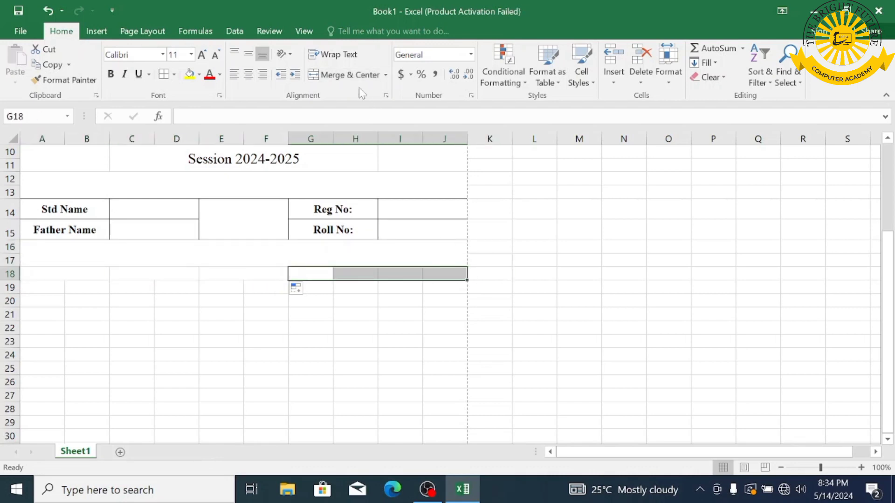
click(345, 75)
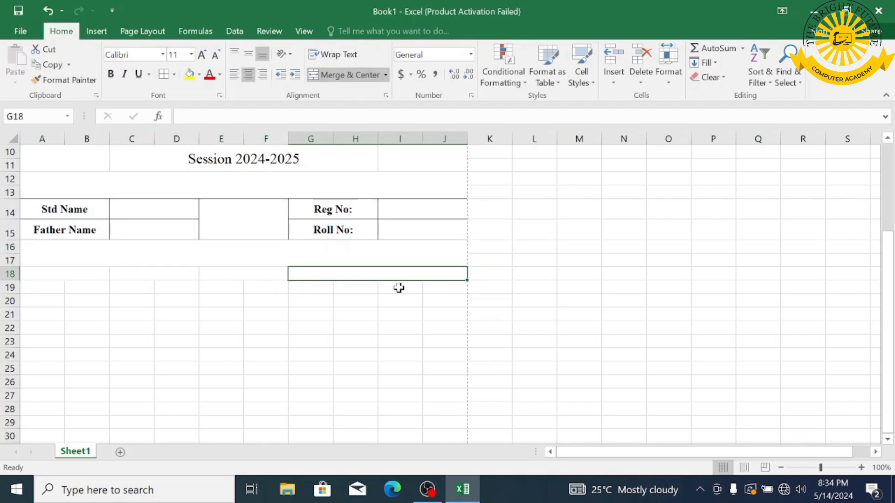
text(In Word)
- Enter the headings Obtained Marks in E18, Subject Marks in C18 and Subject Name in A18
key(Left)
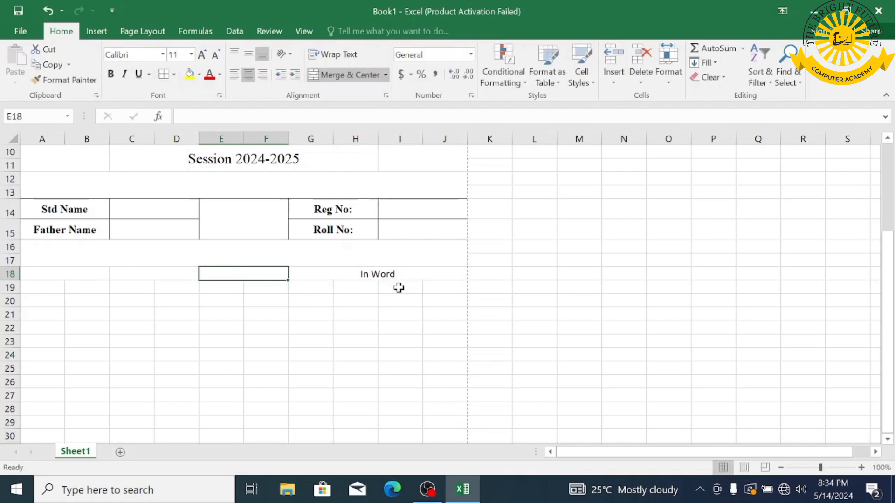
text(Obtai)
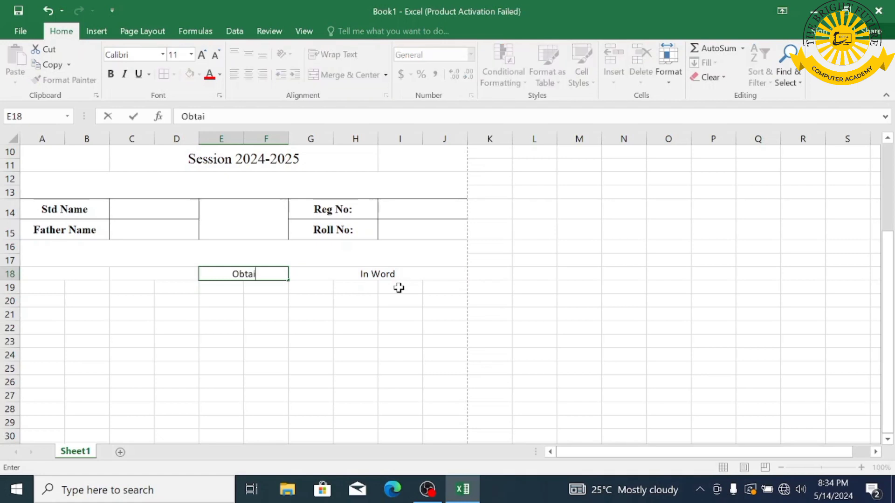
text(ned Mar)
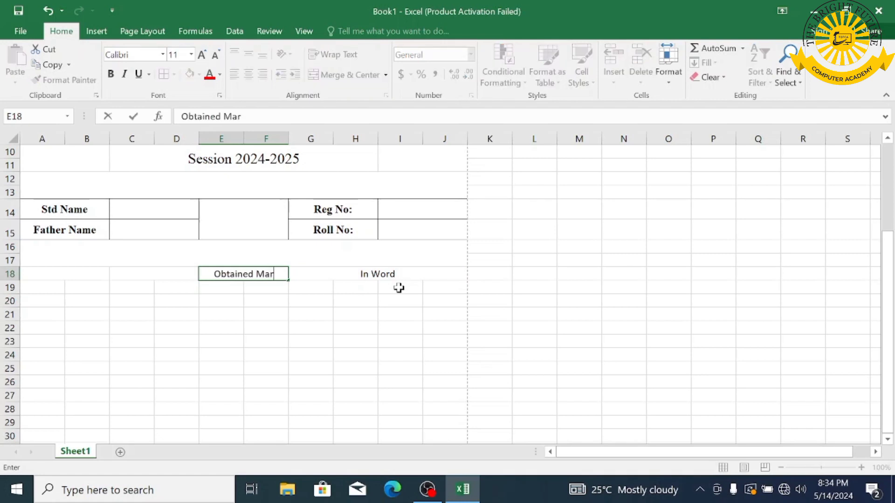
text(ks)
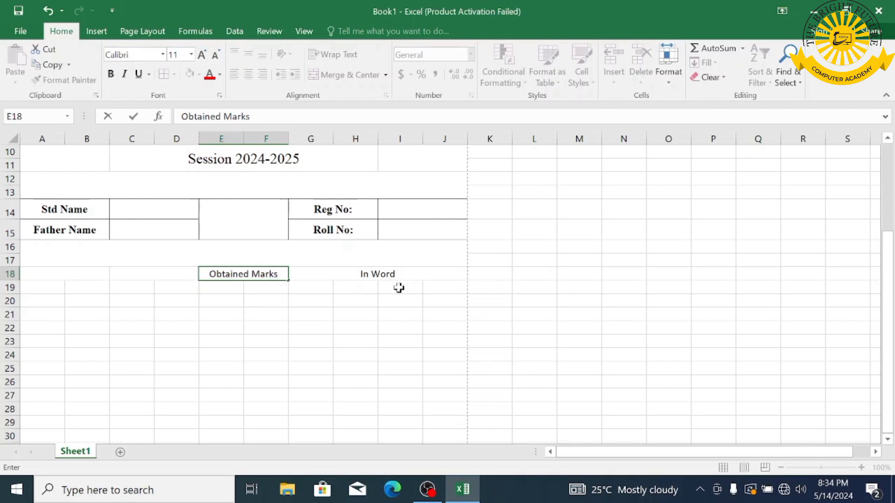
key(Left)
text(Su)
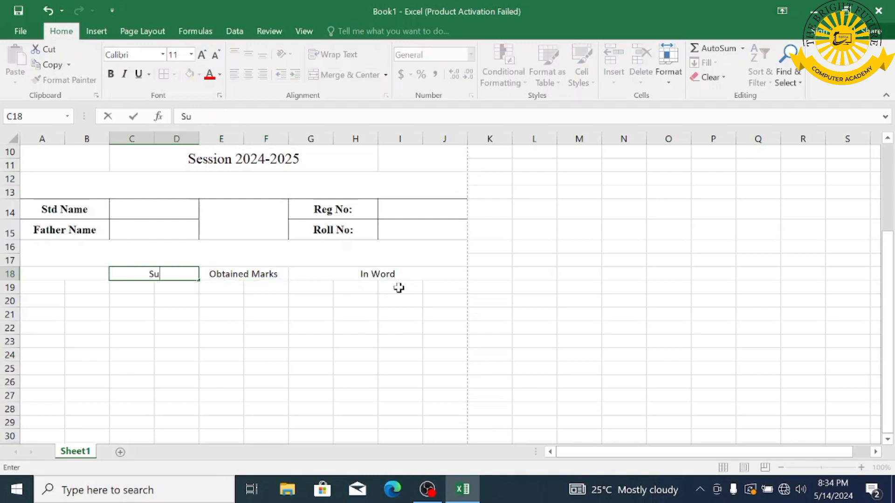
text(bject Marks)
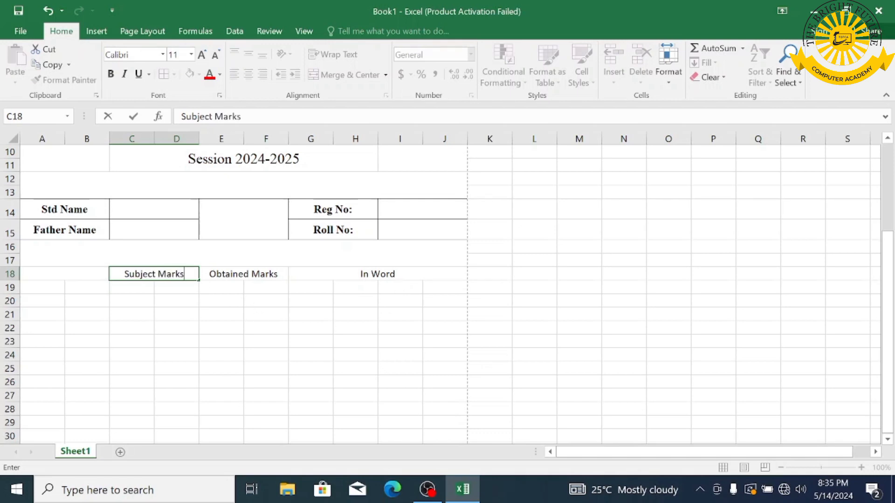
click(96, 273)
text(S)
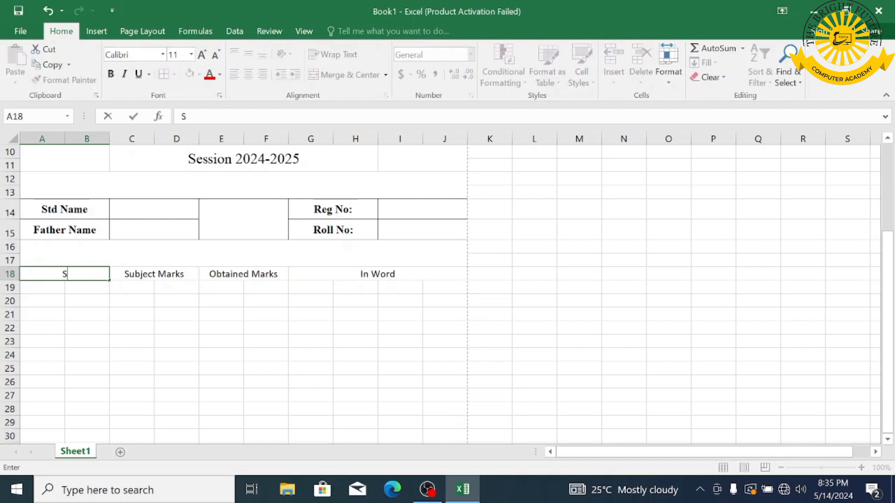
text(ubject Name)
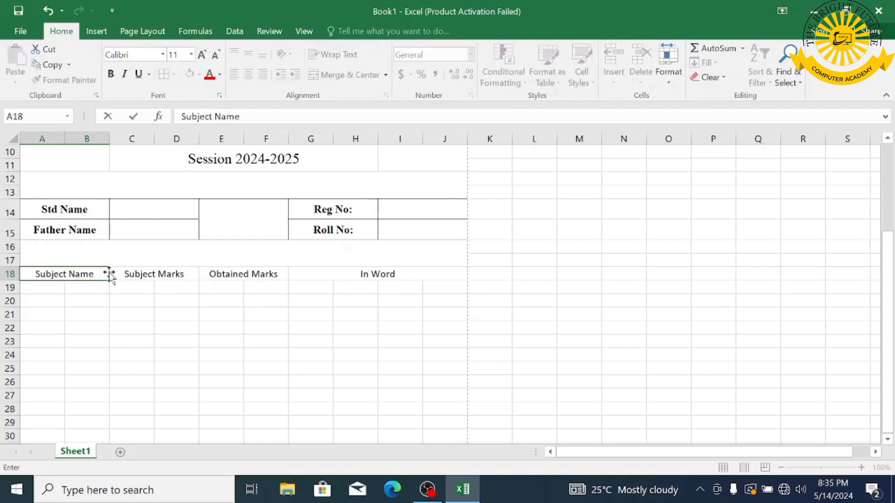
- Merge A19:B19 and G19:J19 and copy the two-column merge across row 19
drag(34, 289, 77, 287)
click(344, 74)
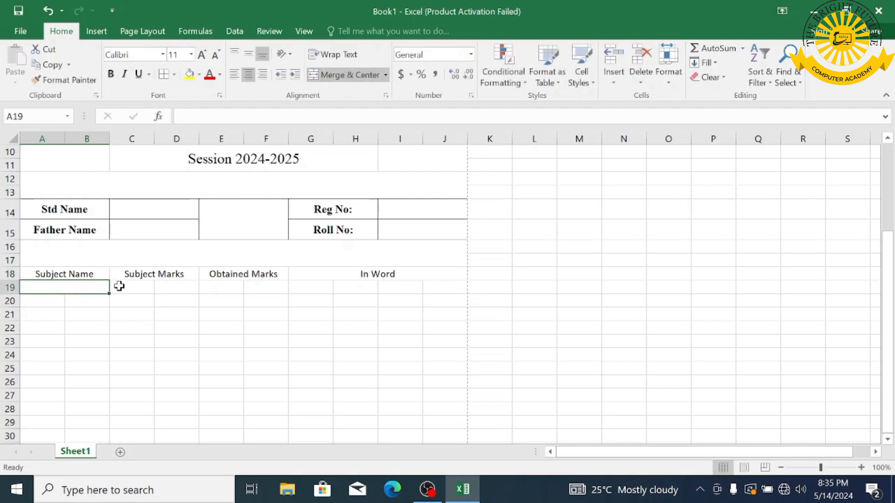
drag(110, 295, 437, 287)
drag(301, 290, 438, 289)
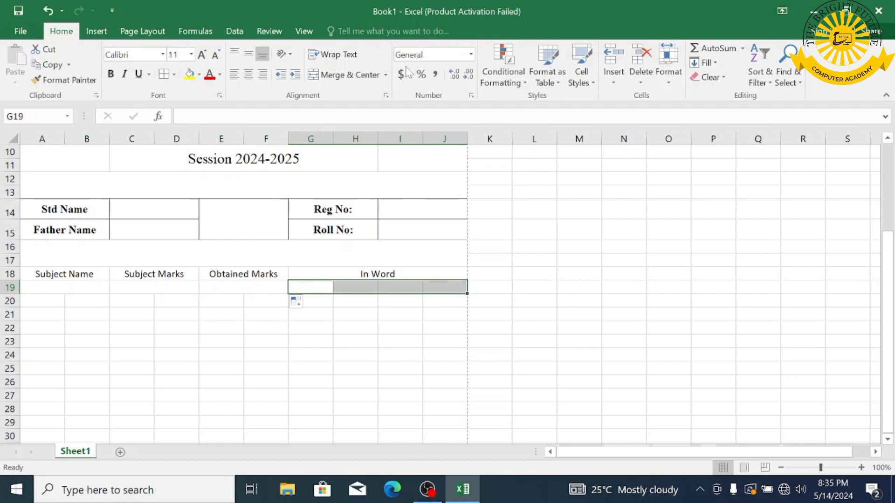
click(344, 75)
- Copy each merged row-19 cell down through row 27
click(80, 287)
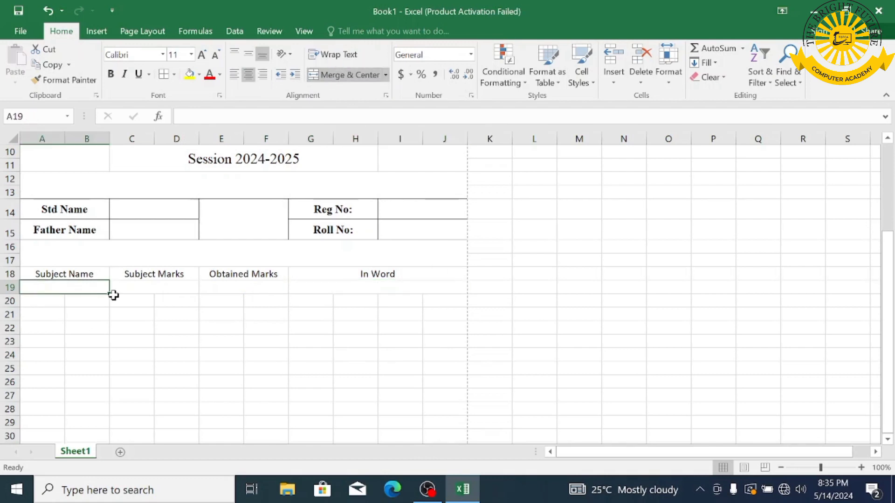
drag(110, 294, 107, 398)
click(144, 289)
drag(198, 292, 182, 403)
click(277, 288)
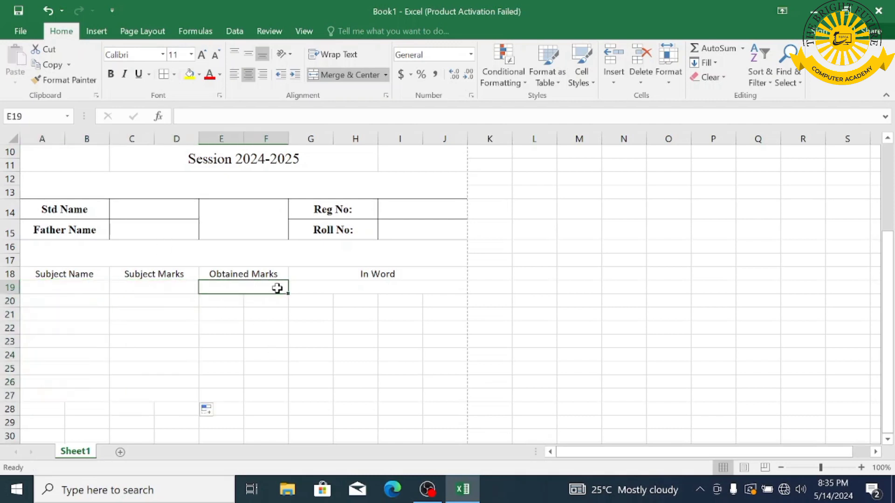
drag(288, 294, 275, 403)
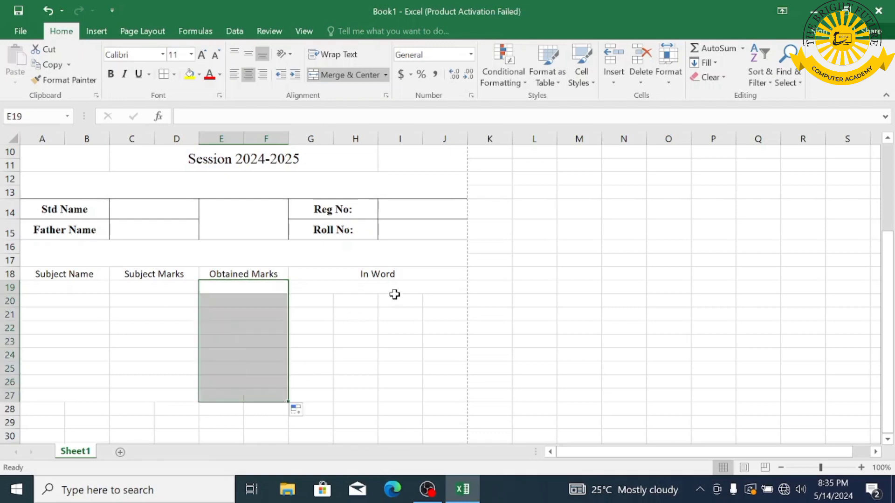
click(394, 294)
drag(467, 293, 70, 268)
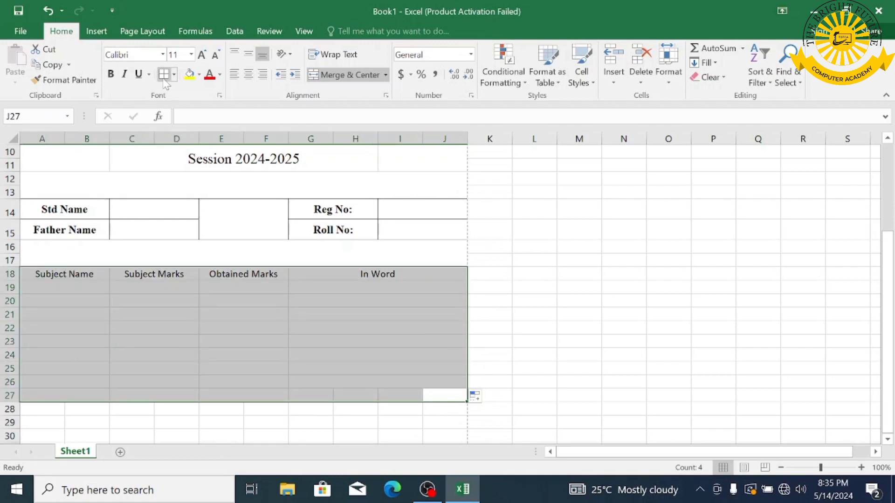
- Give A18:J27 all borders, Times New Roman 12 text and a row height of 20
click(163, 74)
click(130, 55)
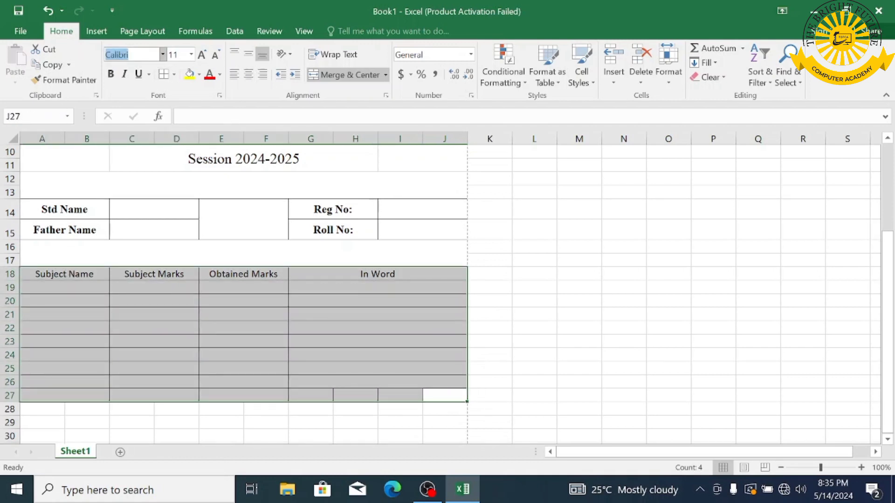
text(Times New Ro)
key(Return)
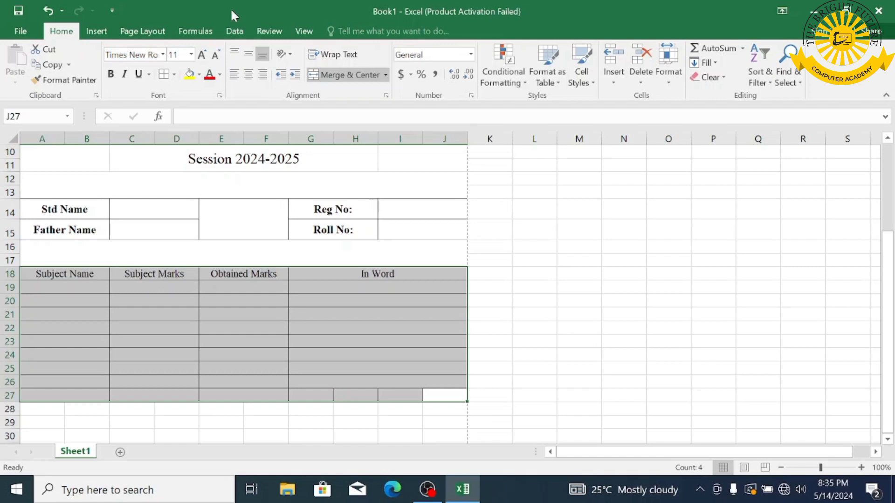
click(203, 55)
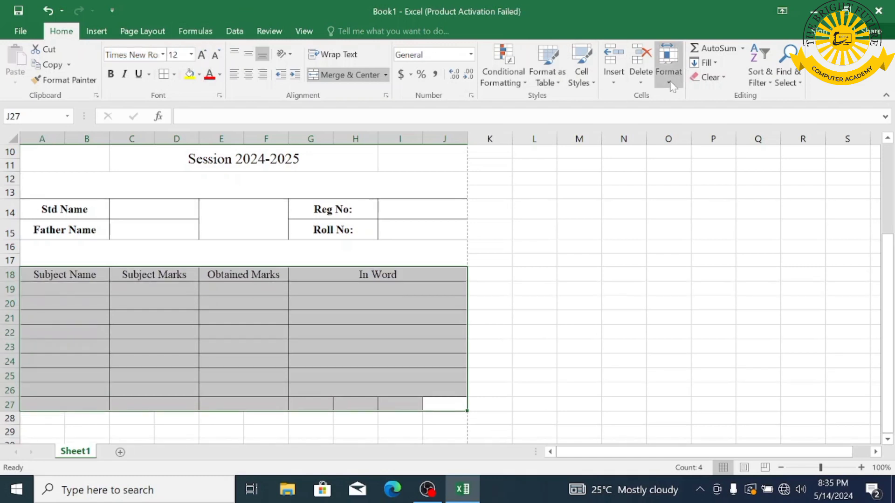
click(668, 70)
click(699, 113)
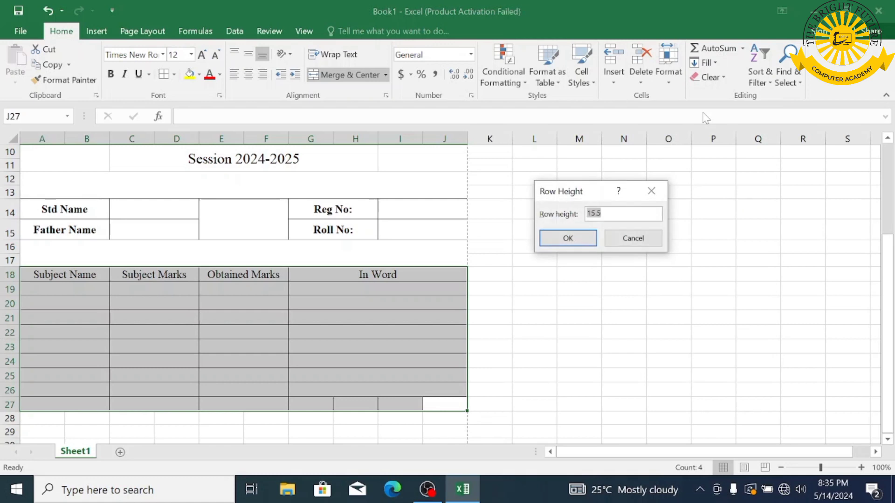
key(Return)
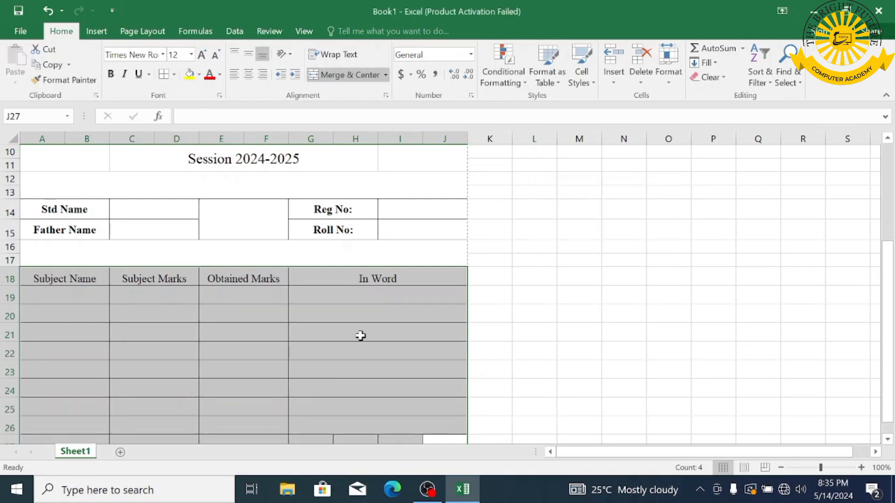
- Make the A18:J18 headings bold with a grey fill
drag(398, 277, 36, 282)
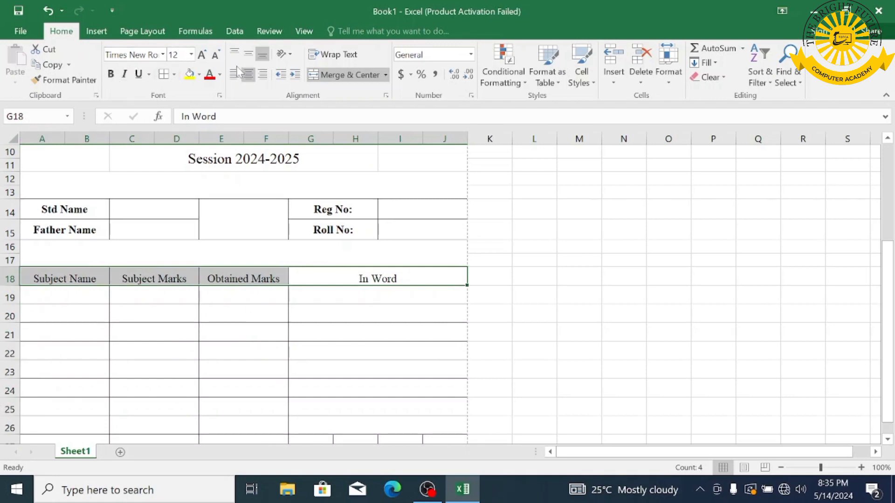
click(110, 74)
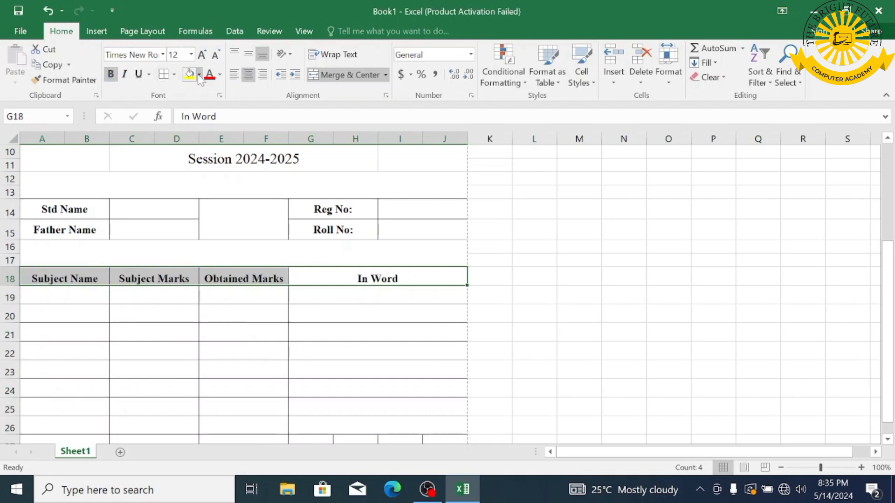
click(199, 74)
click(194, 127)
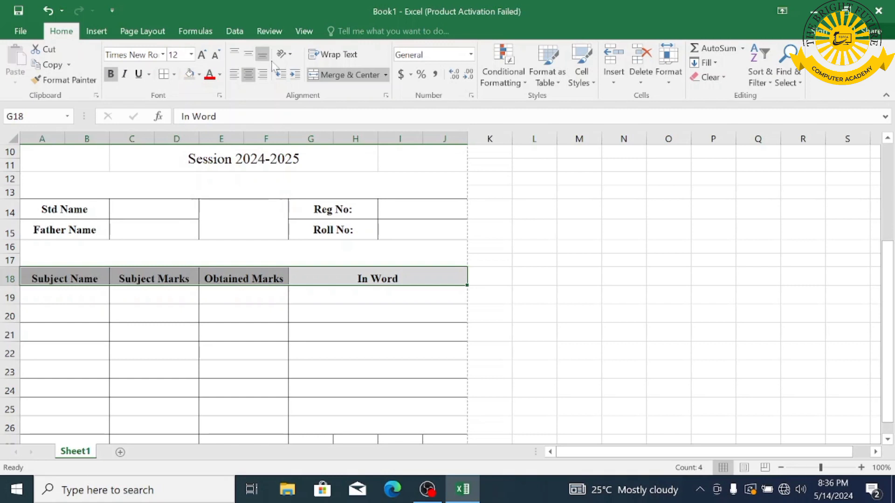
click(76, 278)
mouse_move(117, 292)
mouse_down()
mouse_move(374, 469)
mouse_move(391, 410)
mouse_up()
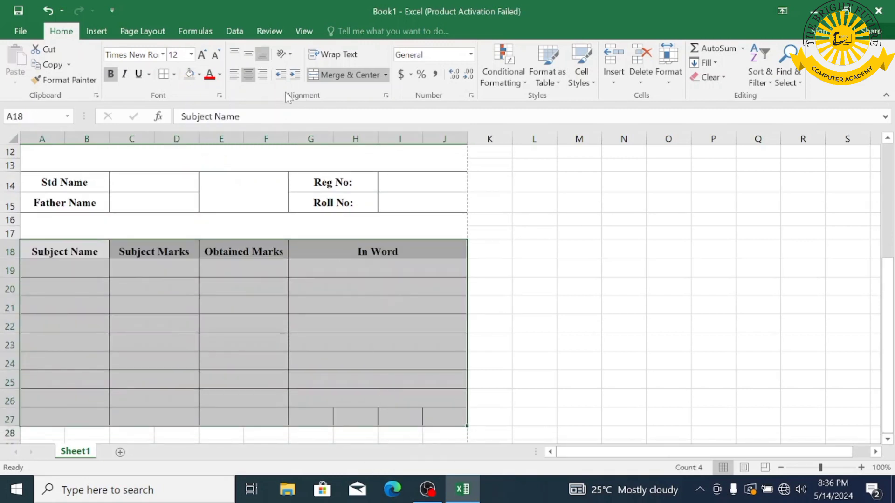
- Vertically centre the table text and merge A28:J29 below the table
click(249, 54)
scroll(744, 323, down, 2)
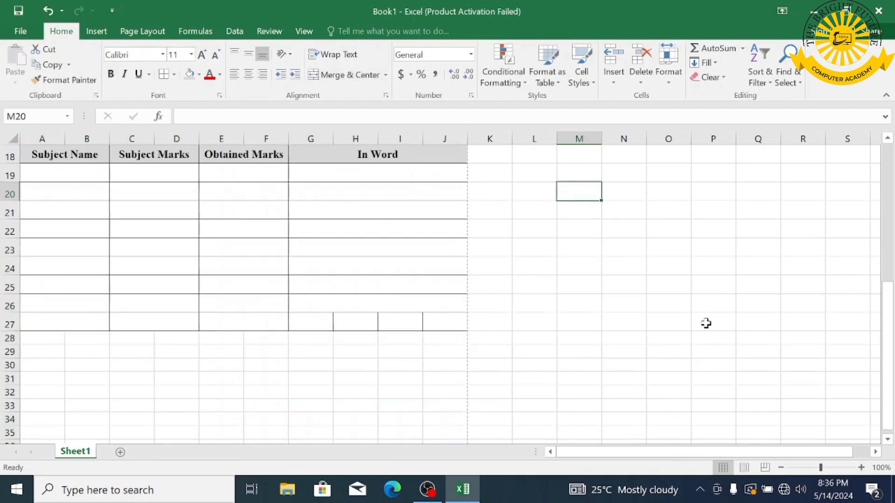
drag(58, 339, 221, 352)
drag(398, 349, 429, 350)
click(360, 80)
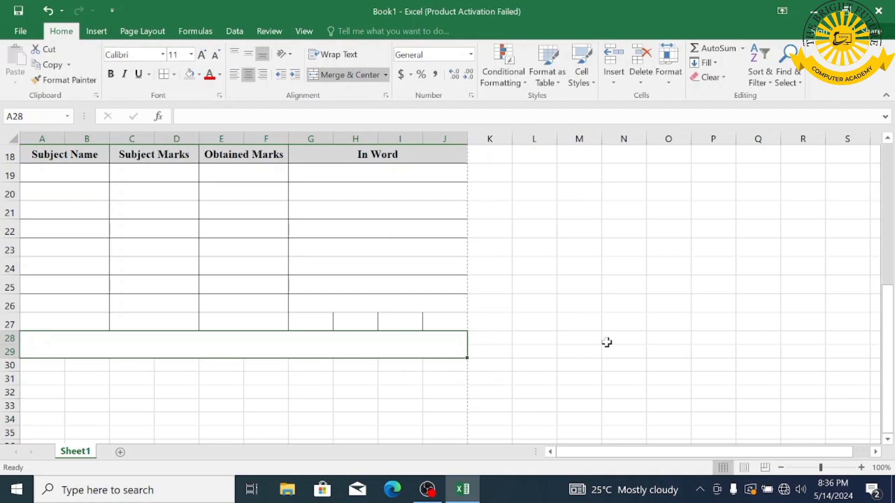
scroll(604, 340, up, 2)
click(610, 343)
scroll(627, 359, down, 2)
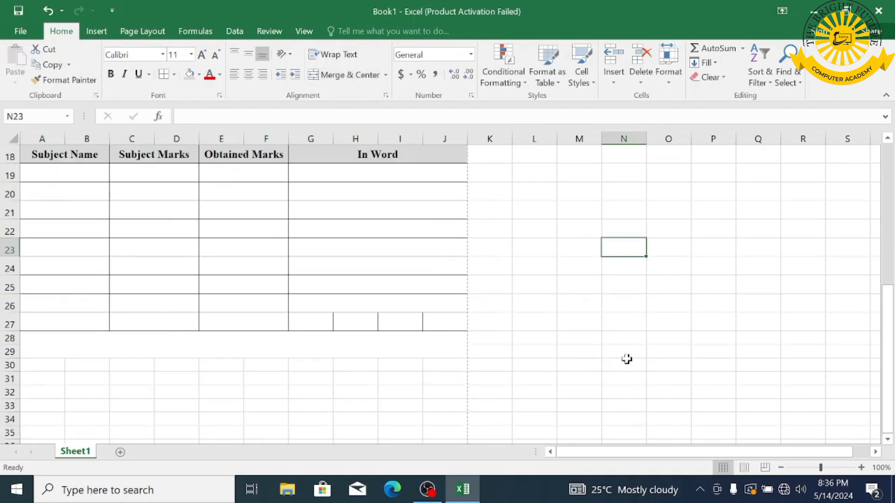
- Enter Note: in A30, then merge A30:A31 and vertically centre it
click(35, 365)
click(38, 377)
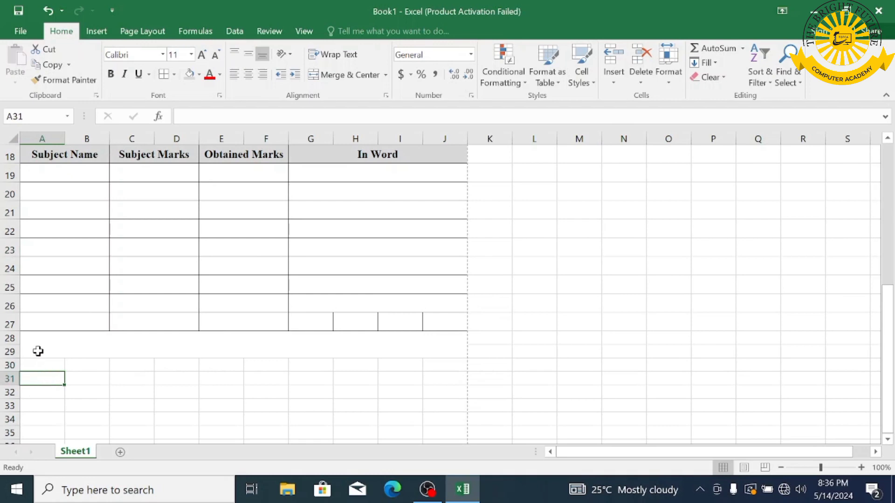
click(36, 364)
text(Note:)
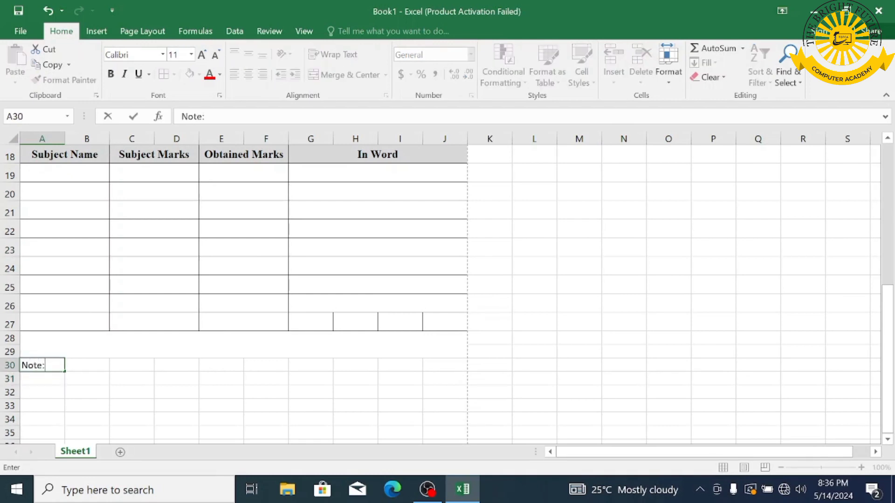
drag(90, 363, 175, 375)
drag(24, 364, 38, 375)
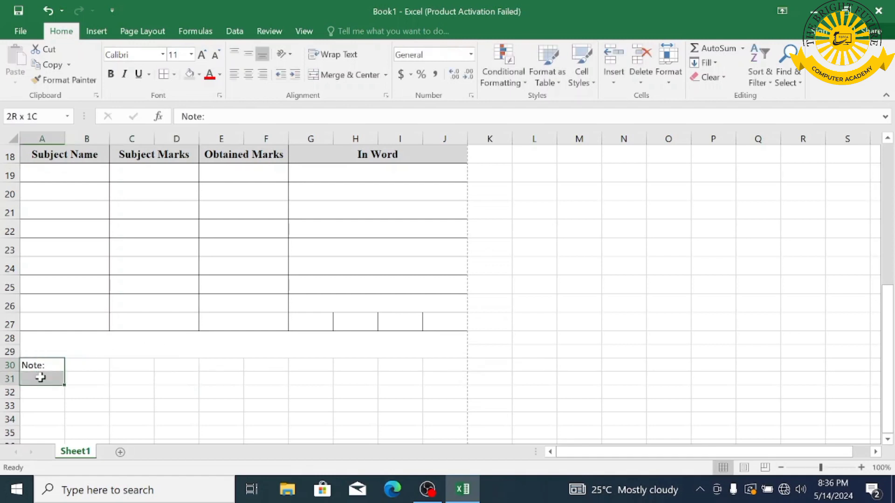
click(341, 75)
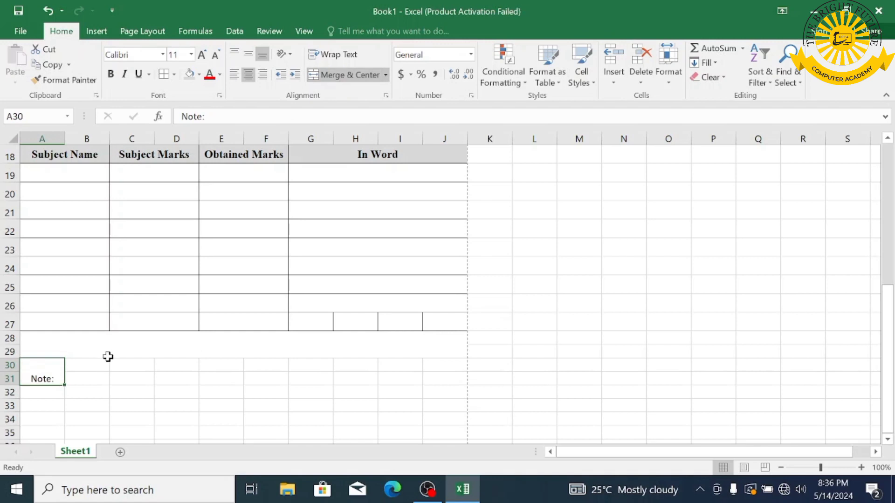
click(248, 54)
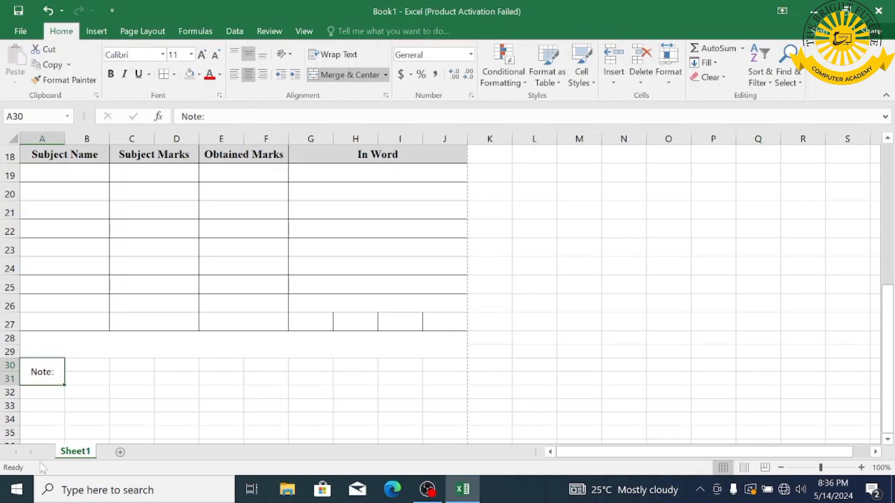
- Merge B30:E31 and enter 'Result prepared and check by Bright Future Sura Buner'
drag(77, 364, 232, 380)
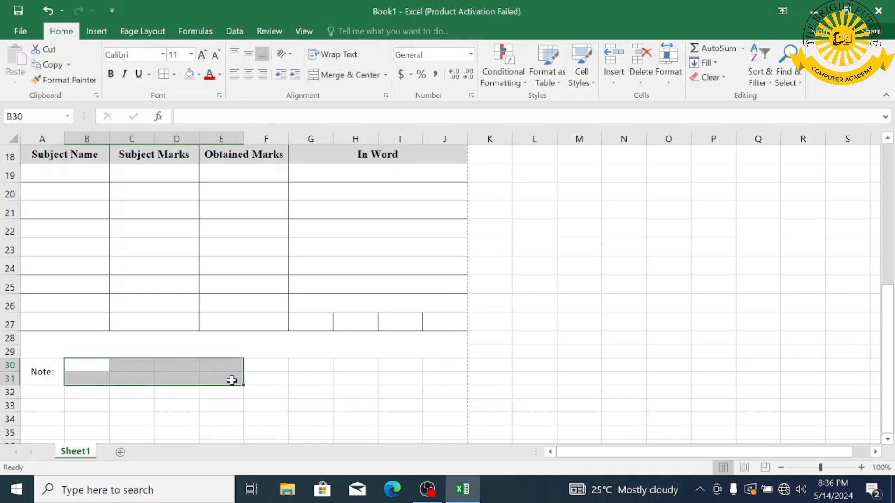
click(342, 76)
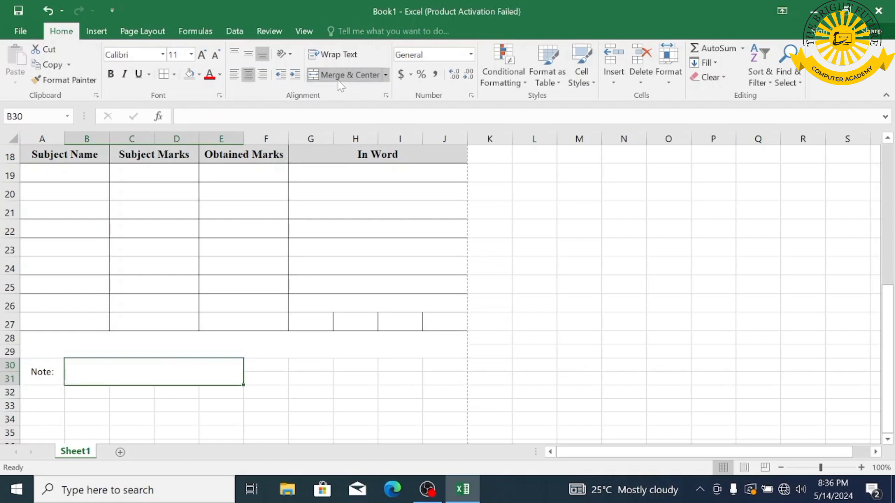
text(Result)
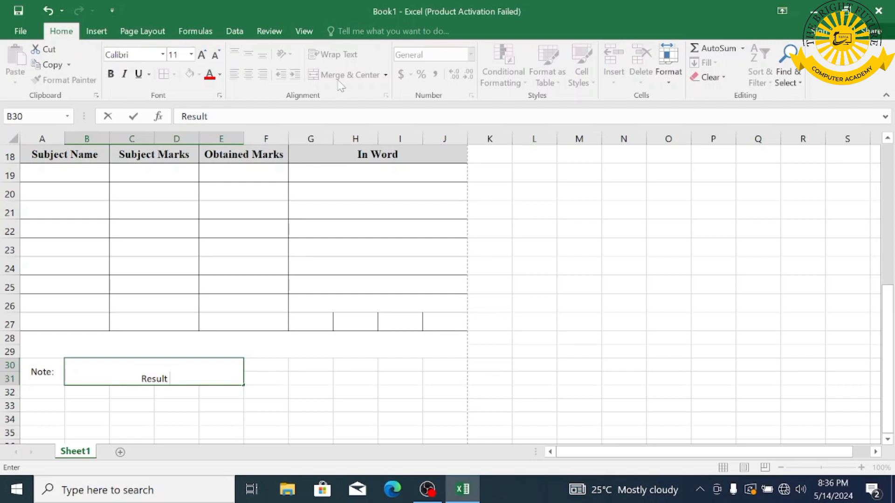
text( prpared)
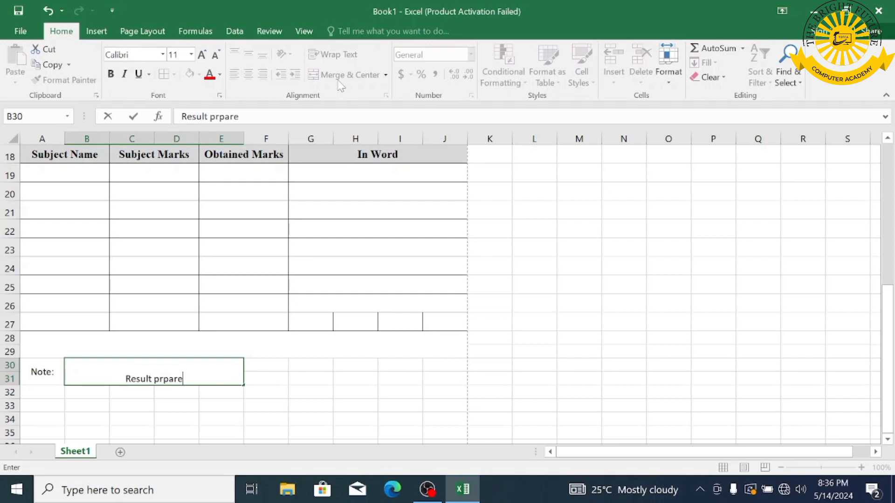
key(BackSpace)
key(BackSpace)
key(BackSpace)
key(BackSpace)
key(BackSpace)
text(e)
text(pare)
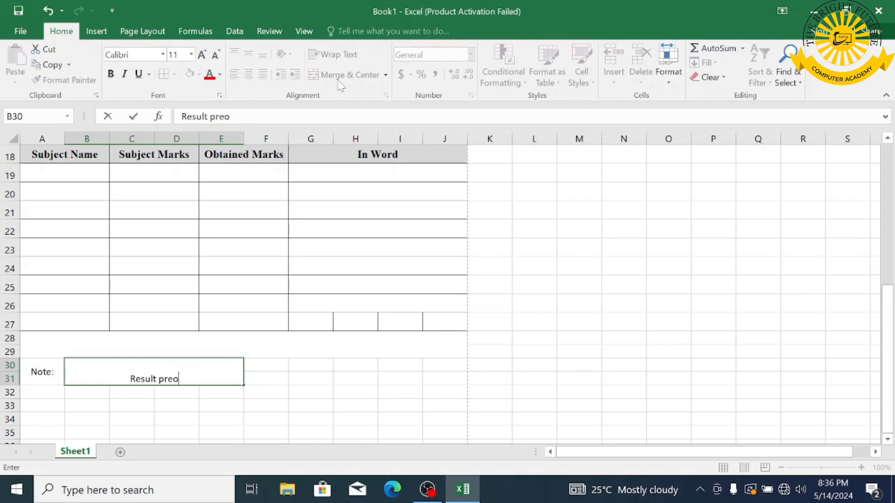
text(d )
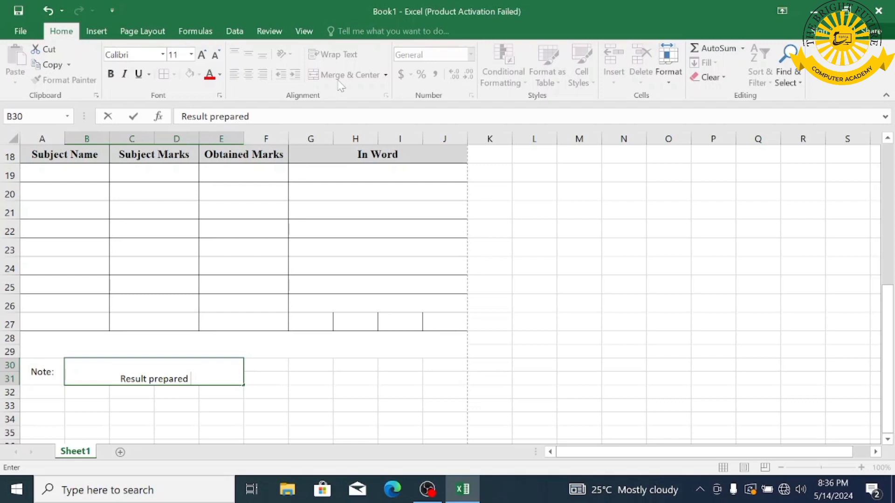
text(and check)
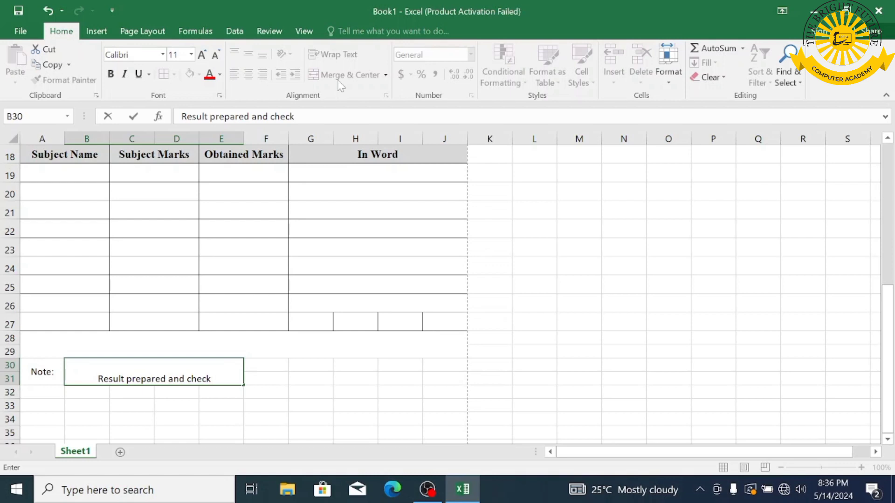
text( by B)
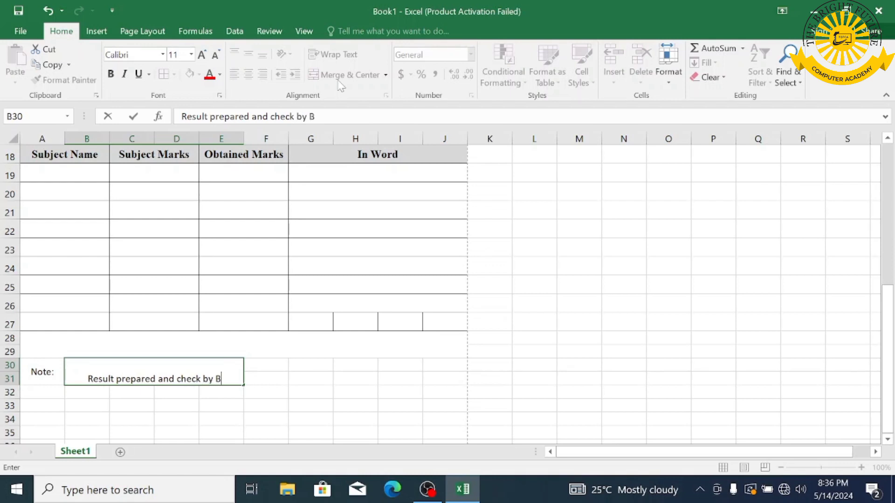
text(right Future)
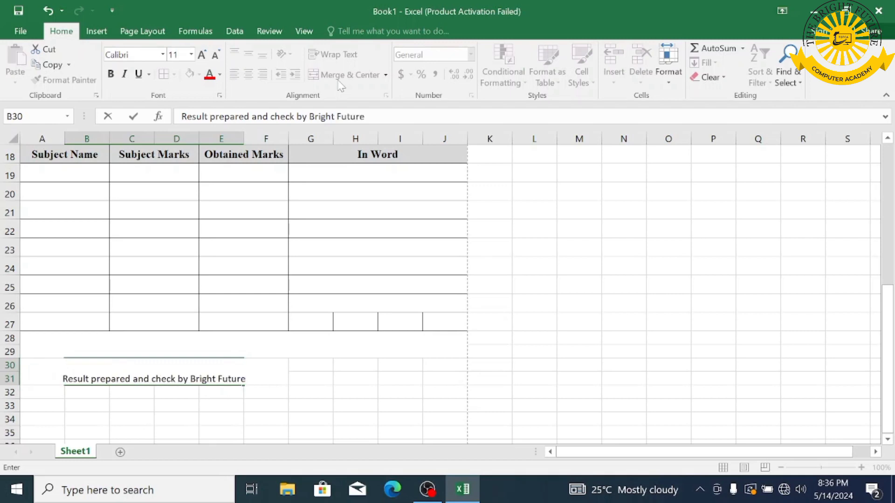
text( Sura)
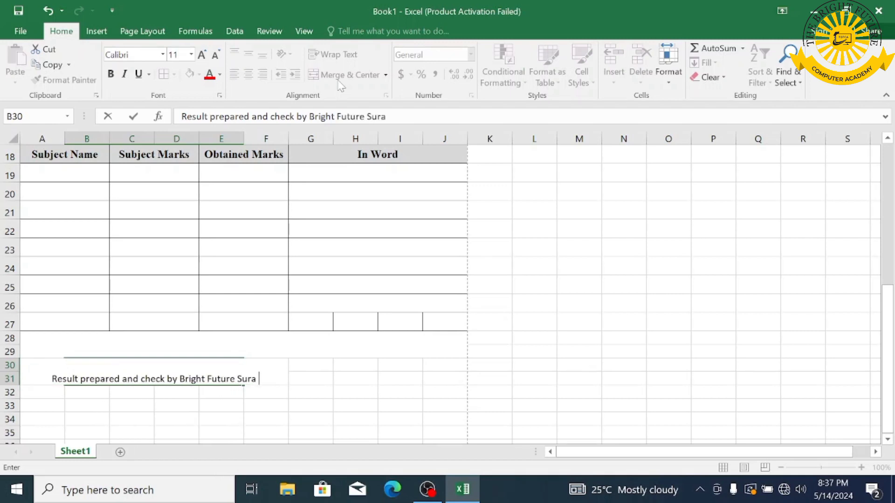
text( Buner)
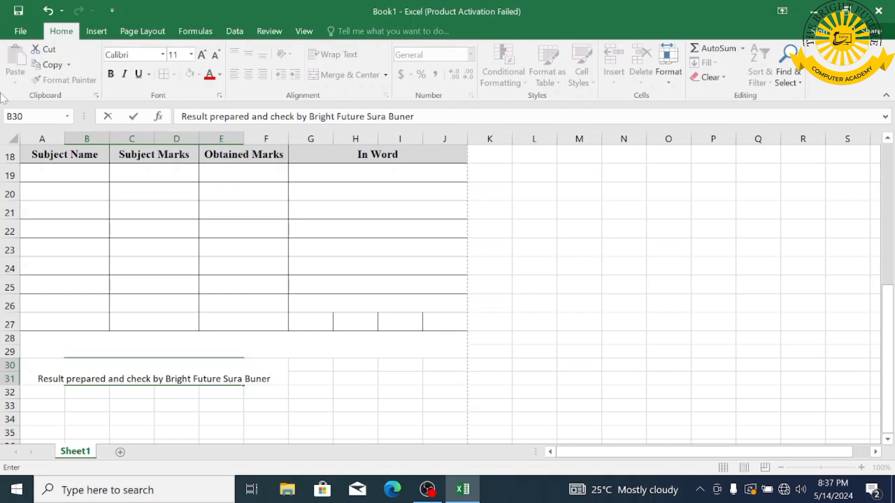
click(239, 406)
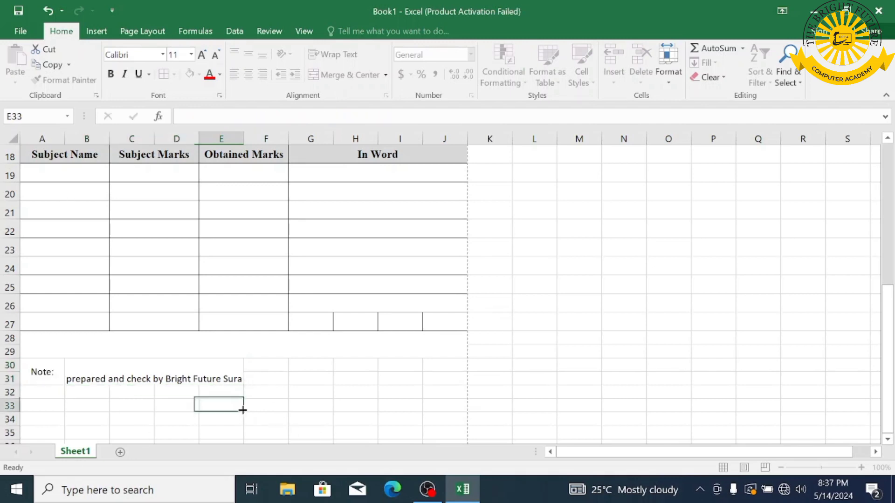
- Wrap the note text and set A30:E31 in Times New Roman
click(170, 376)
click(334, 57)
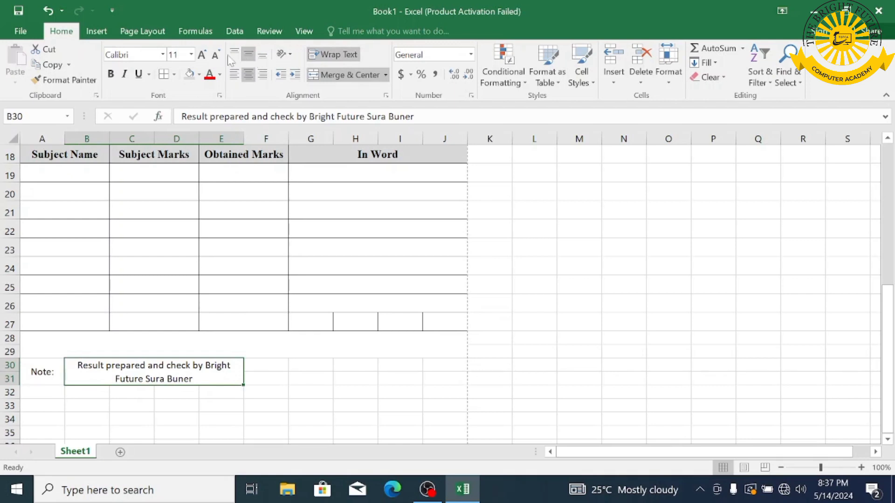
drag(37, 371, 136, 367)
click(133, 54)
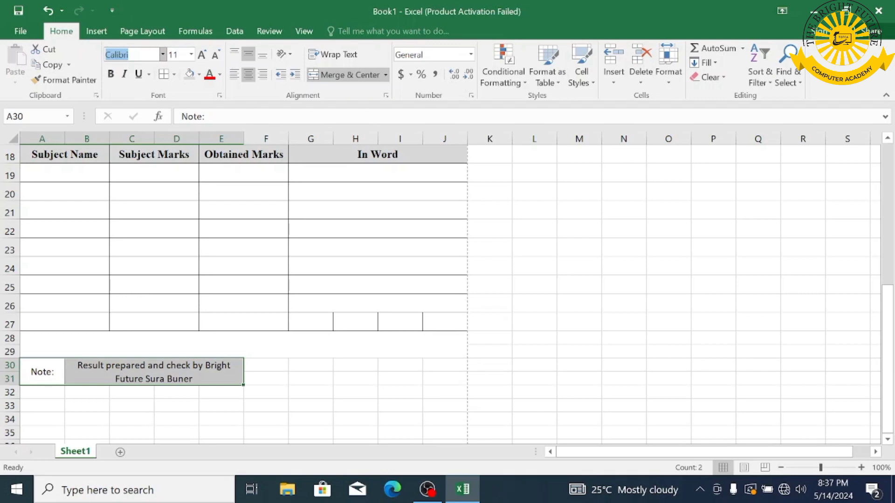
text(Times New Roman)
key(Return)
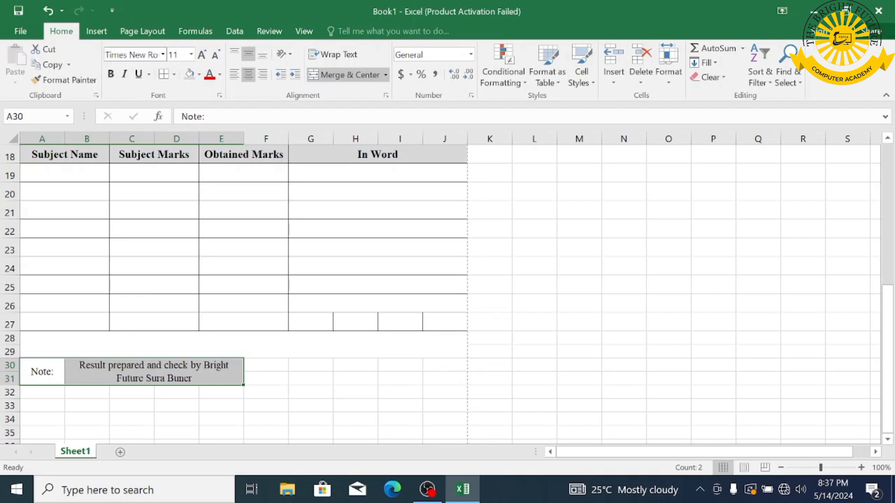
drag(327, 380, 406, 377)
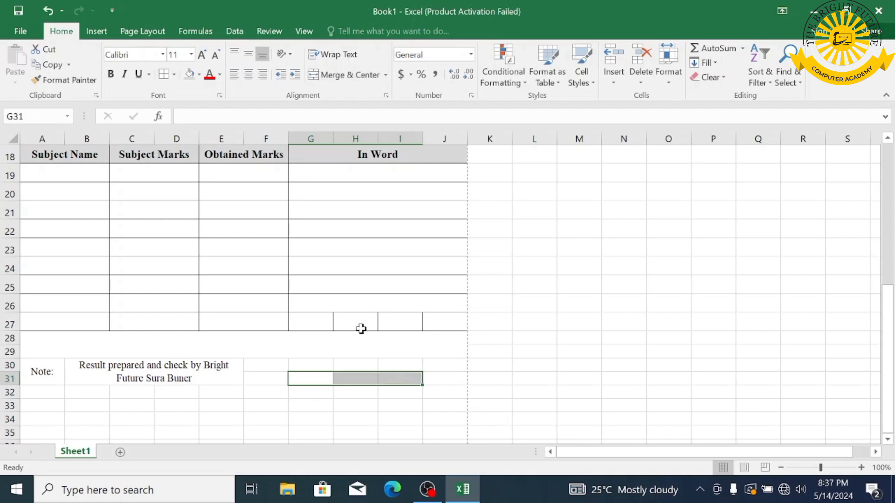
- Merge G31:I31 and fill it with an underscore signature line
click(337, 76)
text(___________________)
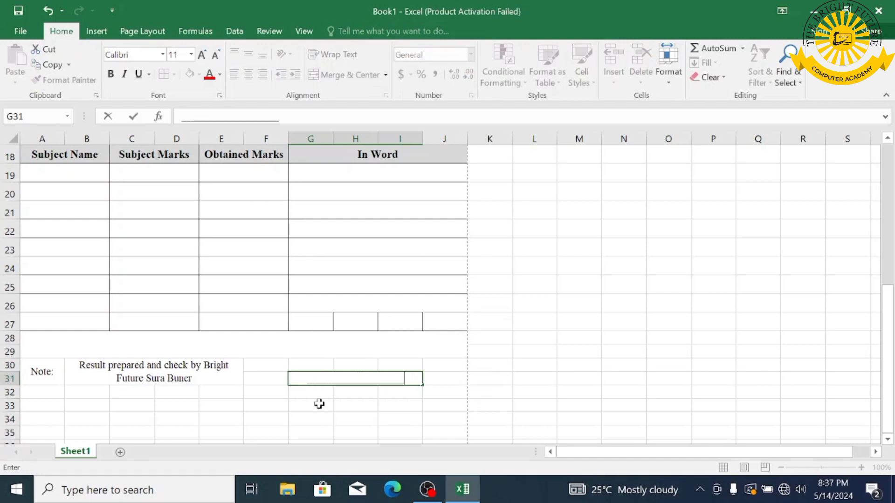
drag(309, 393, 399, 392)
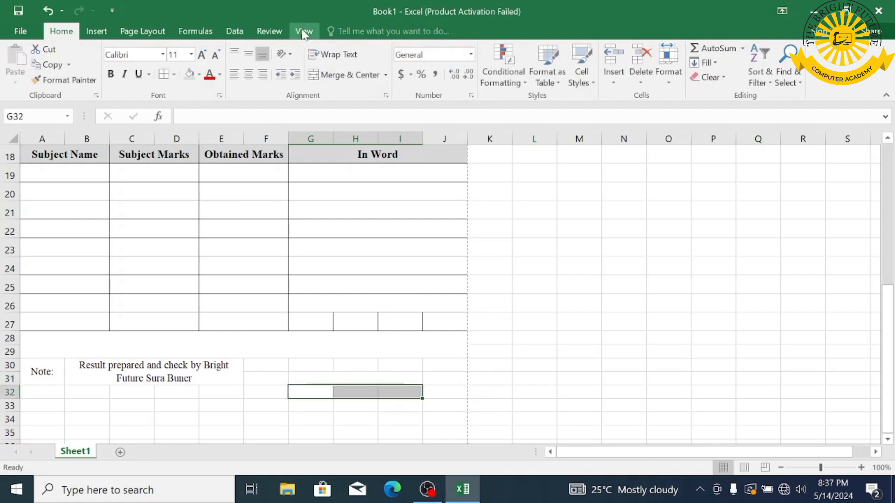
- Merge G32:I32 and label it 'Sign Of Controller'
click(340, 77)
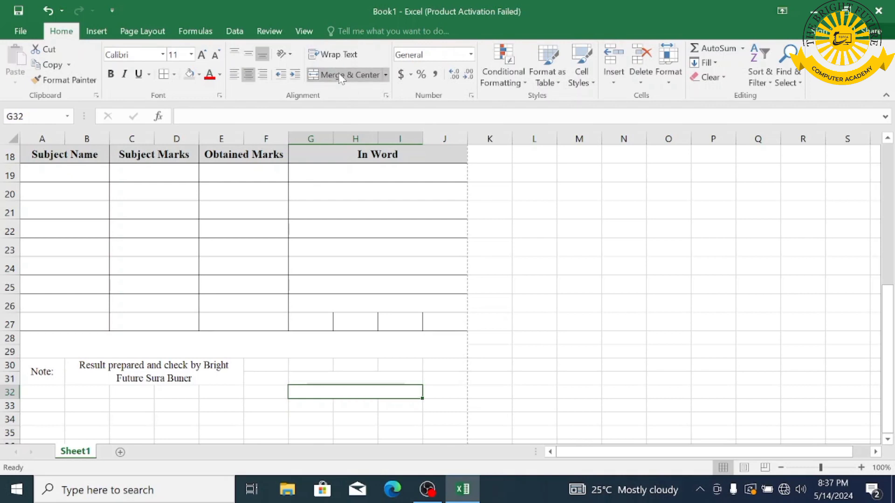
text(Signb)
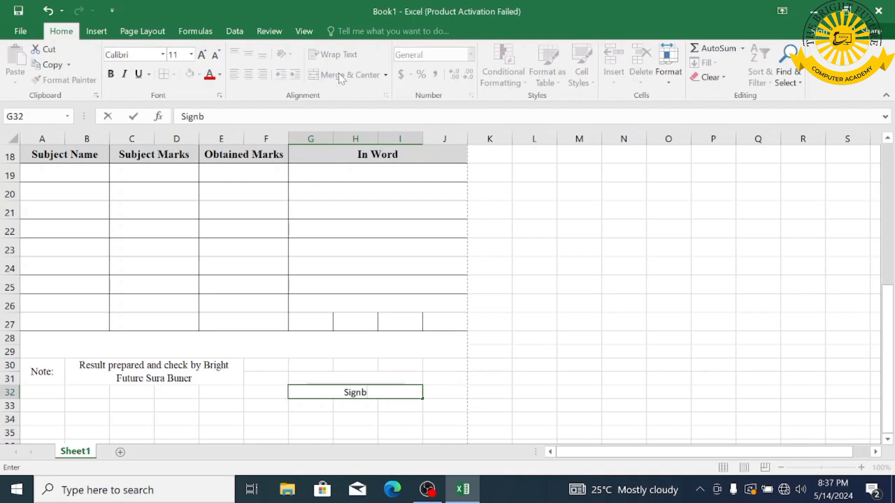
key(BackSpace)
text(OF)
key(BackSpace)
text(f)
text( Exa)
key(BackSpace)
key(BackSpace)
key(BackSpace)
text(Cont6)
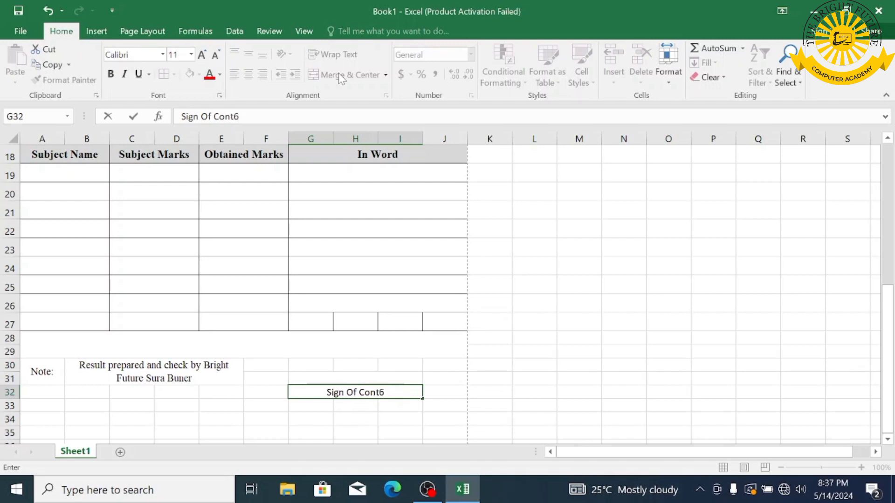
key(BackSpace)
text(roller)
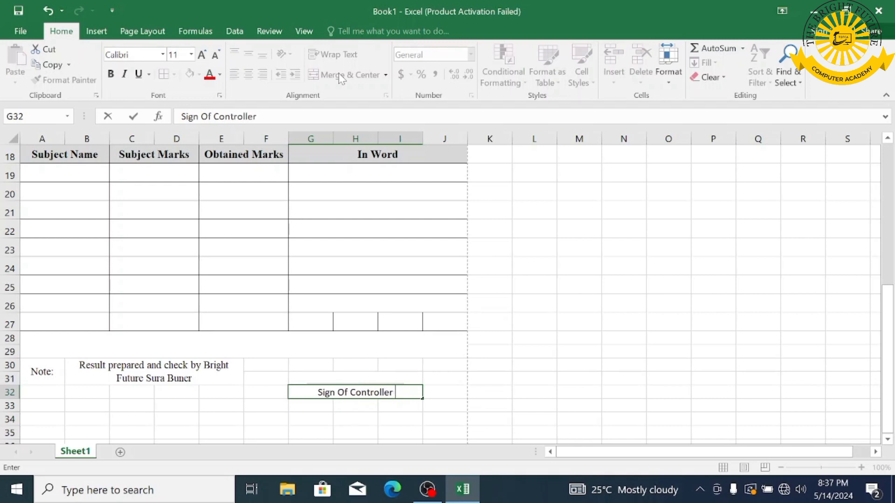
- Commit the Sign Of Controller label and drag row 12 taller
click(507, 350)
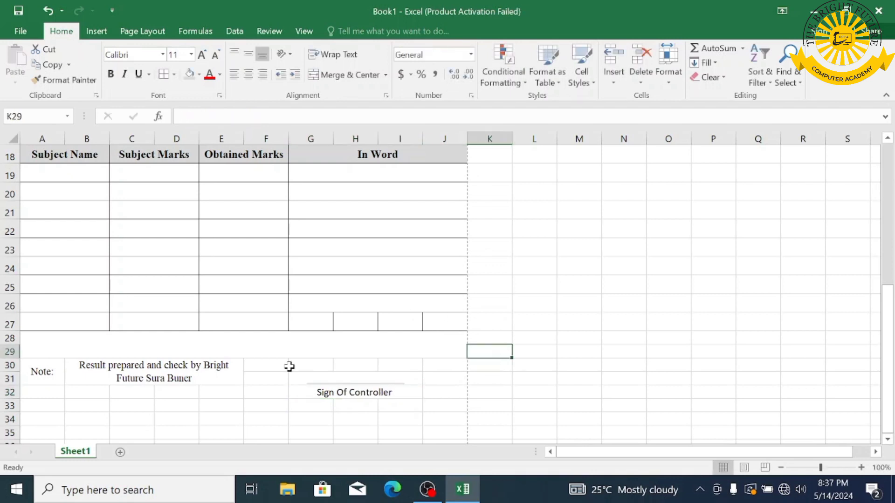
scroll(578, 228, down, 5)
scroll(578, 243, up, 5)
scroll(578, 243, up, 6)
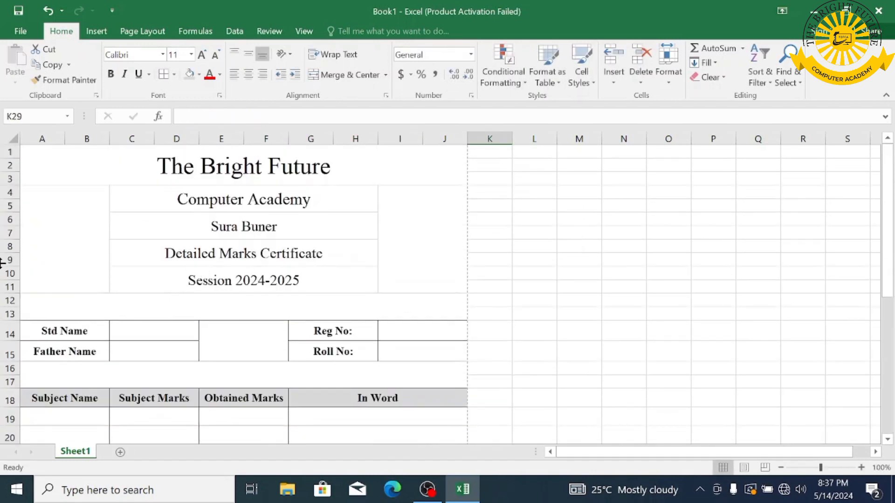
scroll(93, 372, down, 2)
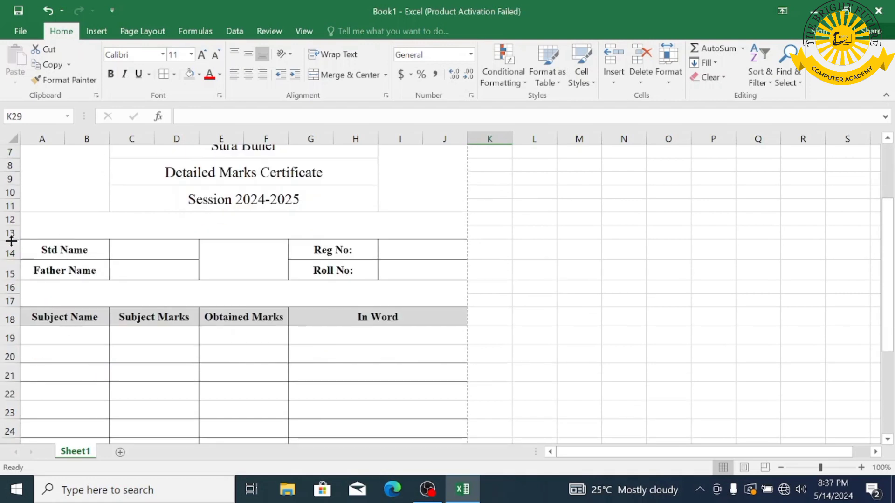
drag(14, 226, 10, 279)
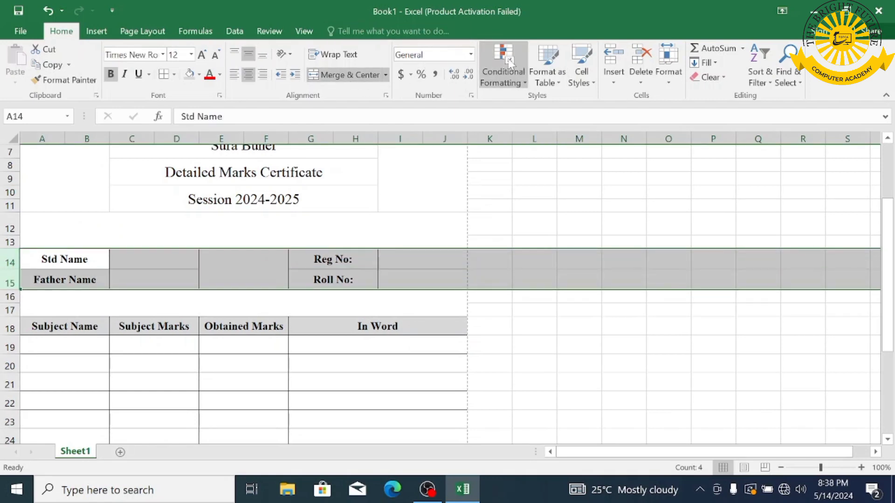
- Give the Std Name and Father Name rows 14–15 a row height of 22
click(669, 84)
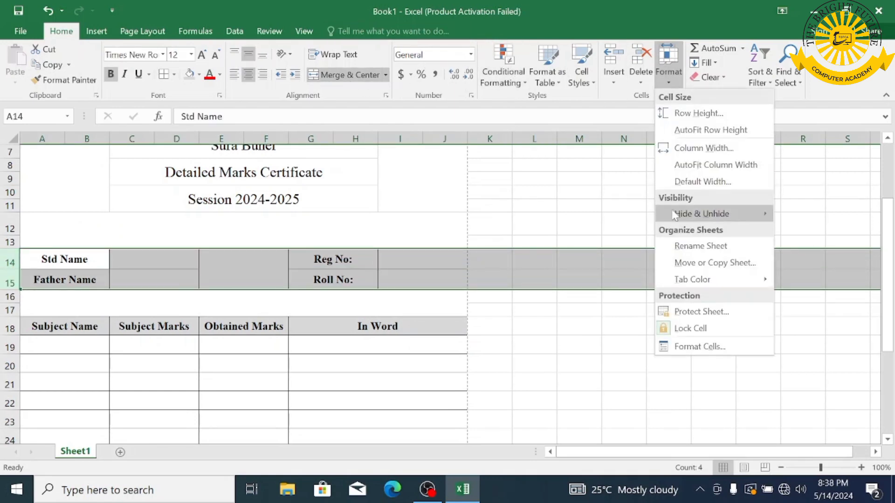
click(710, 115)
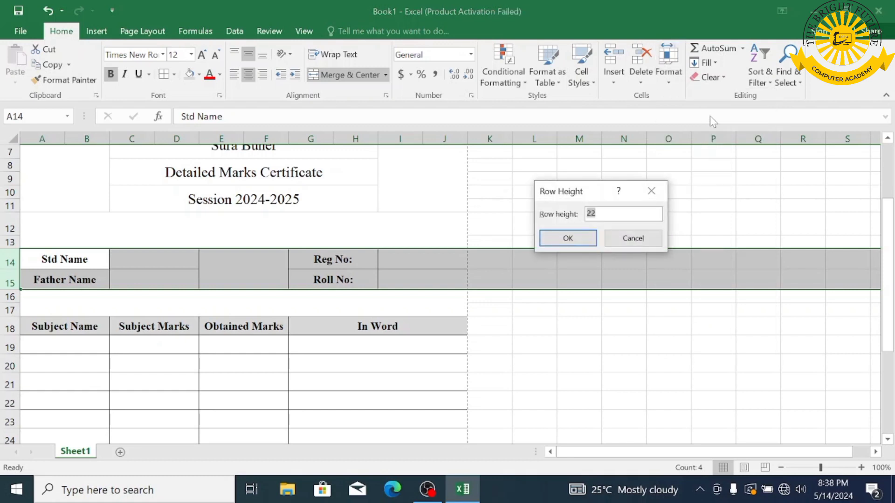
key(Return)
scroll(664, 271, down, 9)
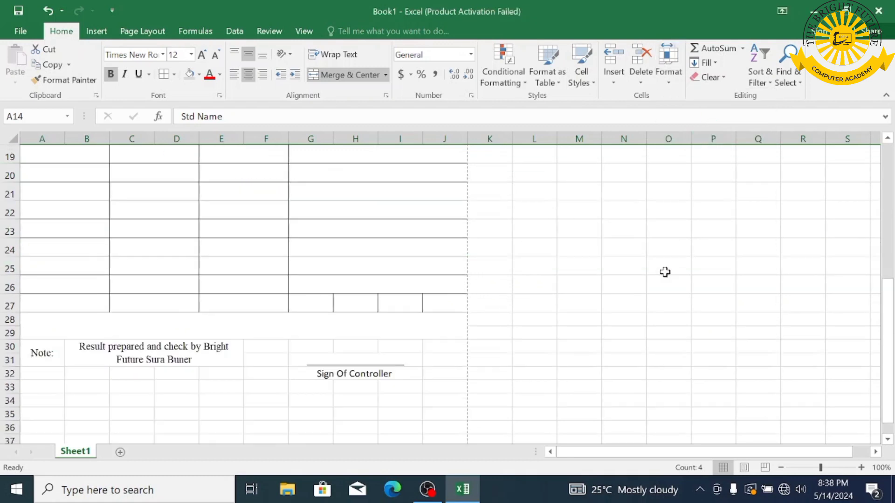
scroll(665, 271, up, 11)
scroll(665, 271, down, 2)
scroll(664, 271, up, 2)
scroll(665, 270, down, 2)
click(638, 368)
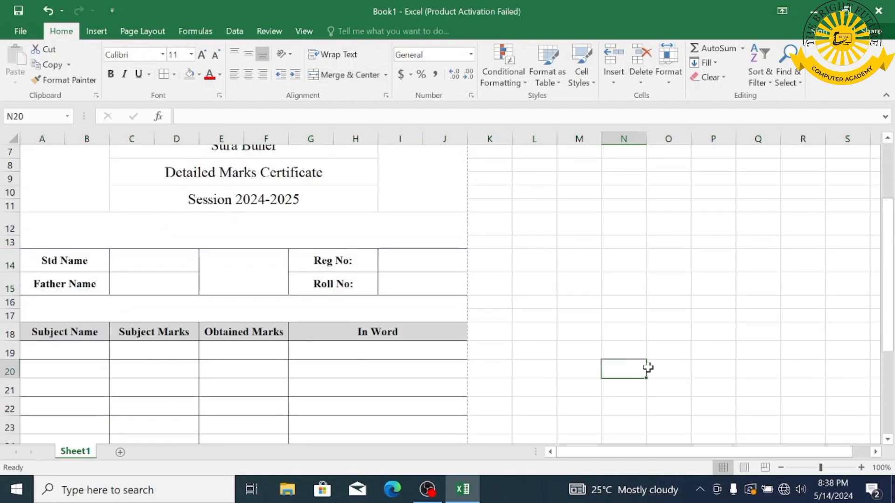
scroll(648, 366, down, 2)
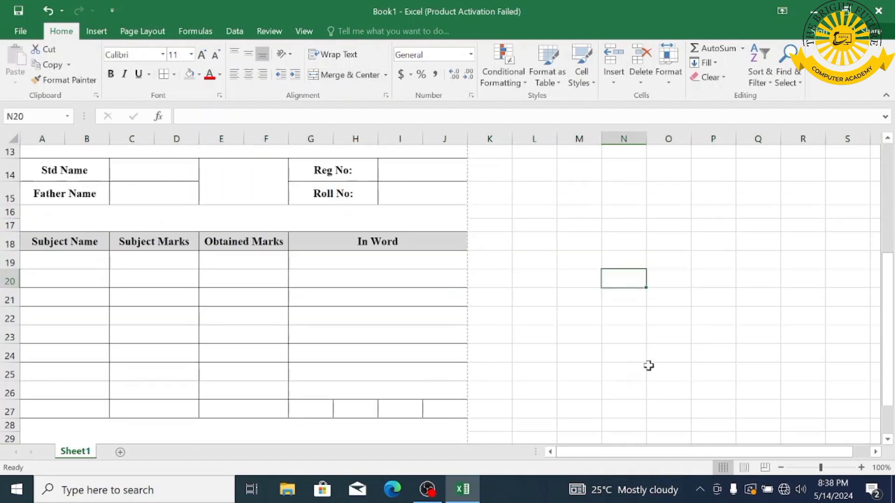
- Enter the subjects English, Urdu, Pak Study, Islamyat and Math in A19:A23
click(67, 258)
text(English)
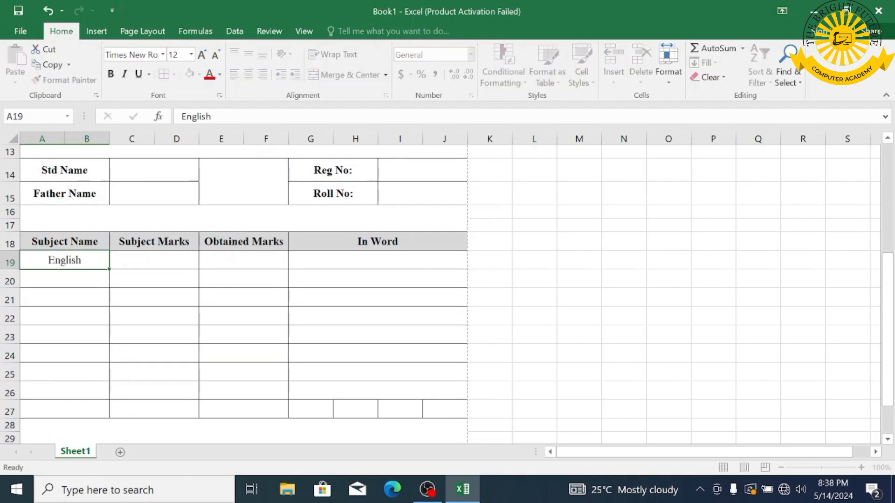
key(Return)
text(Urdu)
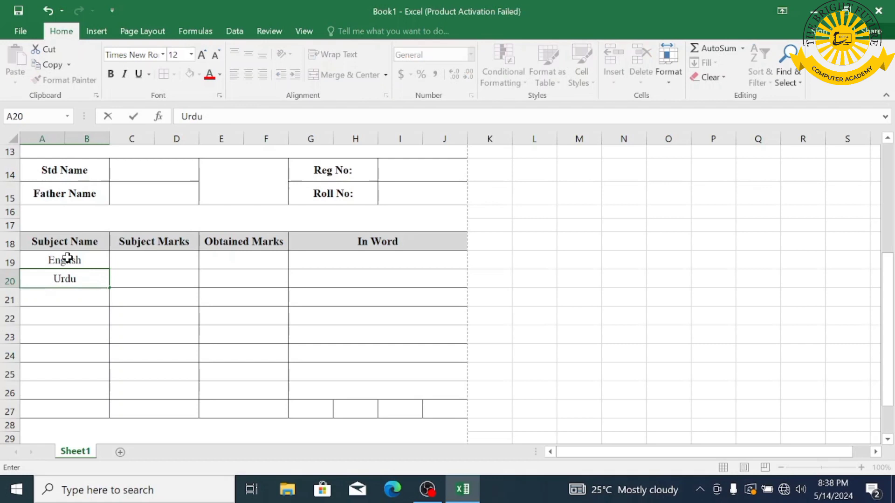
key(Return)
text(Pak )
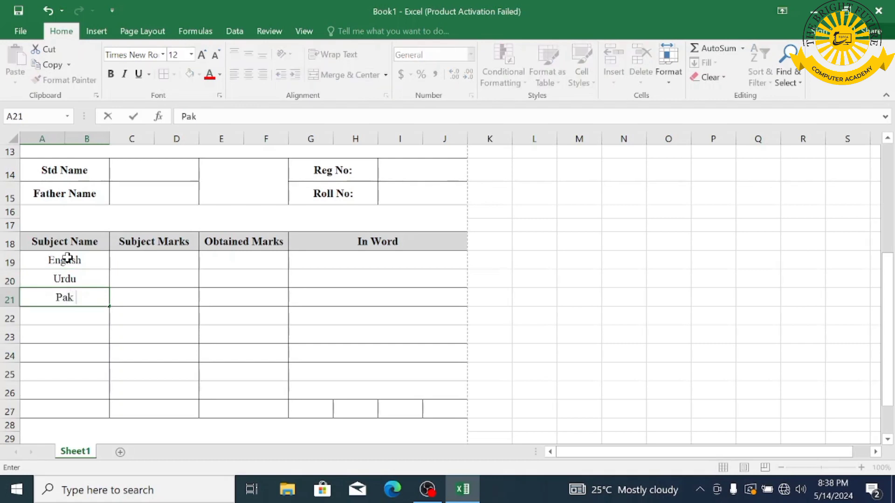
text(Study)
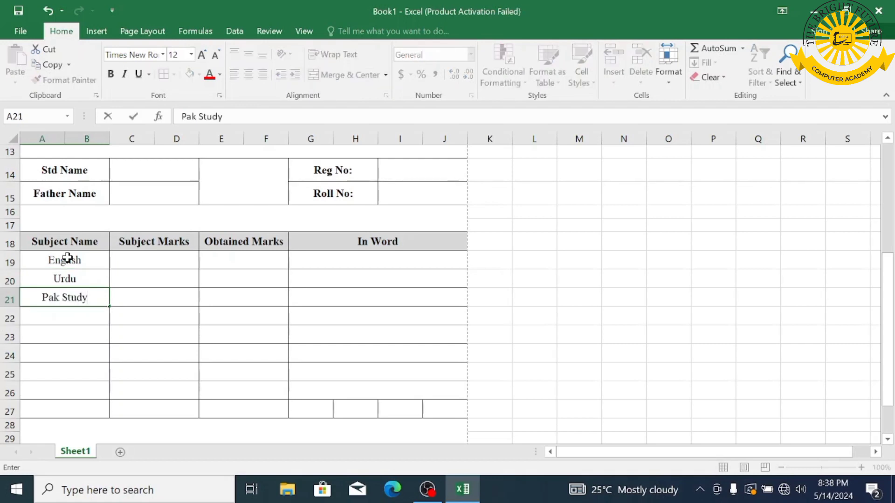
key(Return)
text(Islamyat)
key(Return)
text(Math)
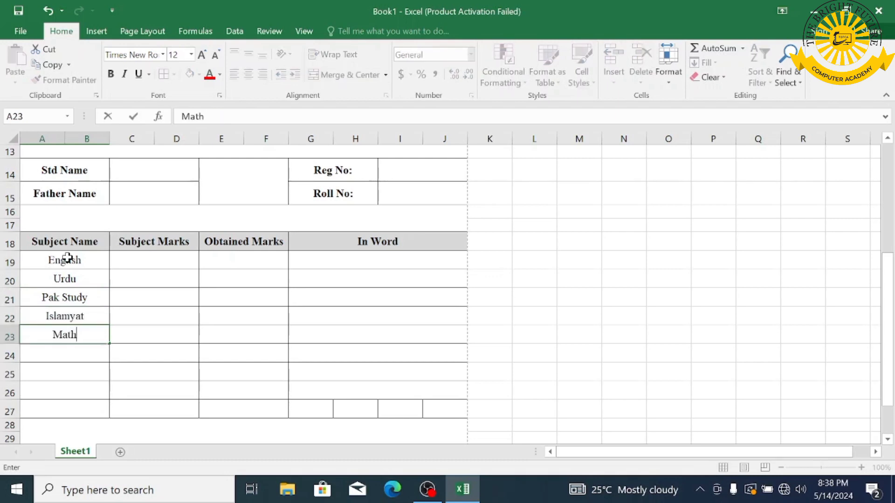
key(Return)
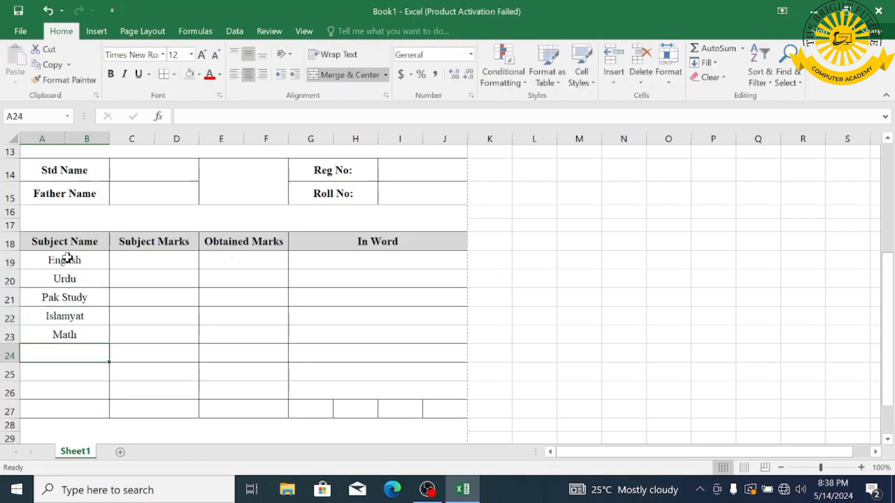
- Add Physics, Chemistry and Biology in A24:A26 below Math
text(Physics)
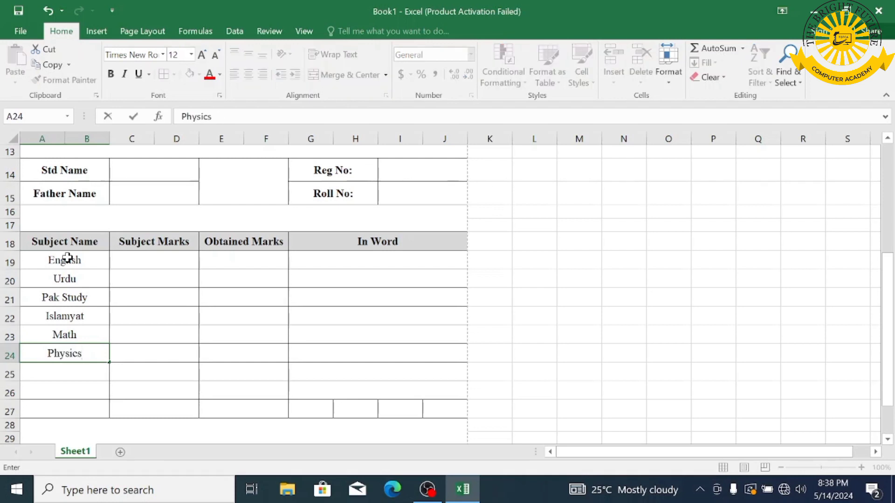
key(Return)
text(Che)
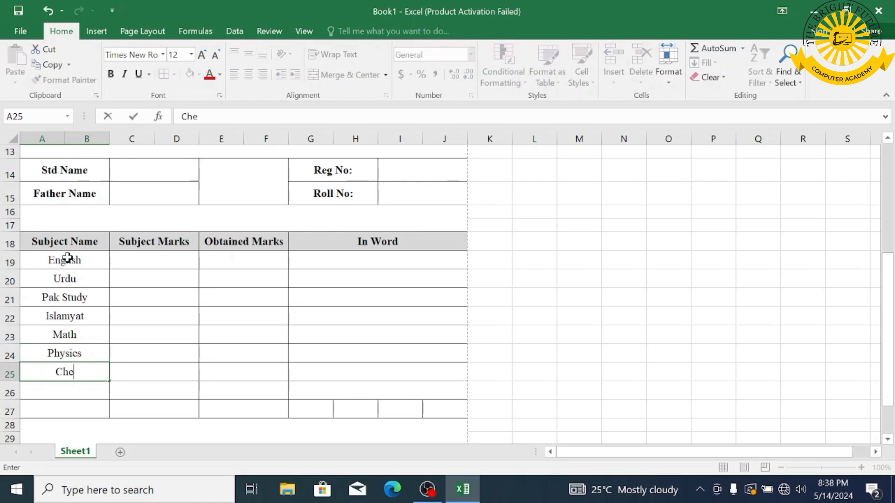
text(mistry)
key(Return)
text(B)
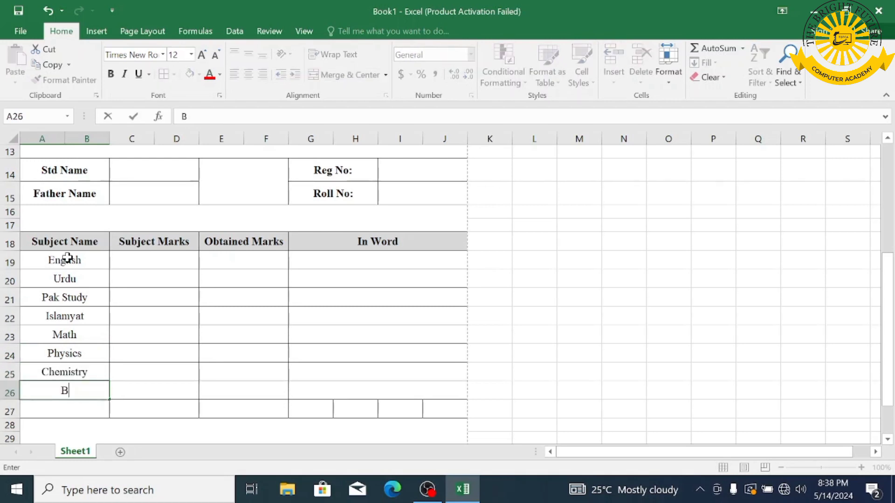
text(iology)
- Total the Subject Marks in C27 with =SUM(C19:D26)
click(139, 410)
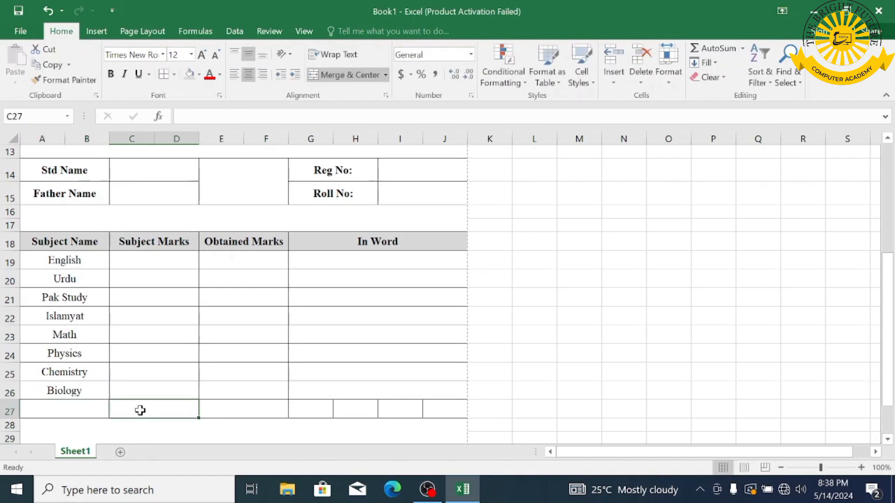
text(=sum)
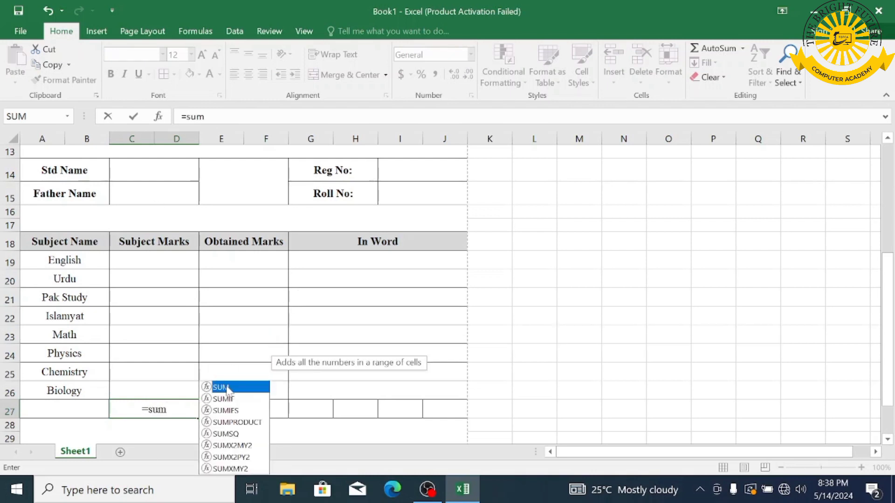
double_click(228, 389)
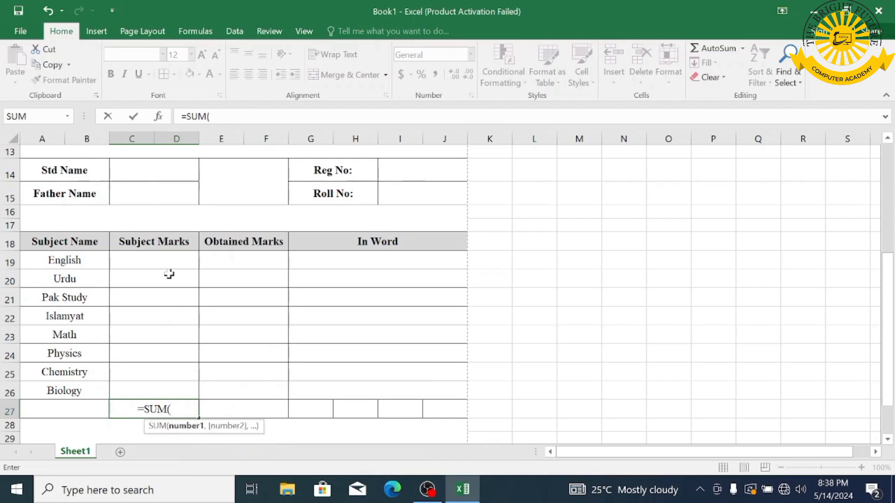
drag(168, 262, 172, 391)
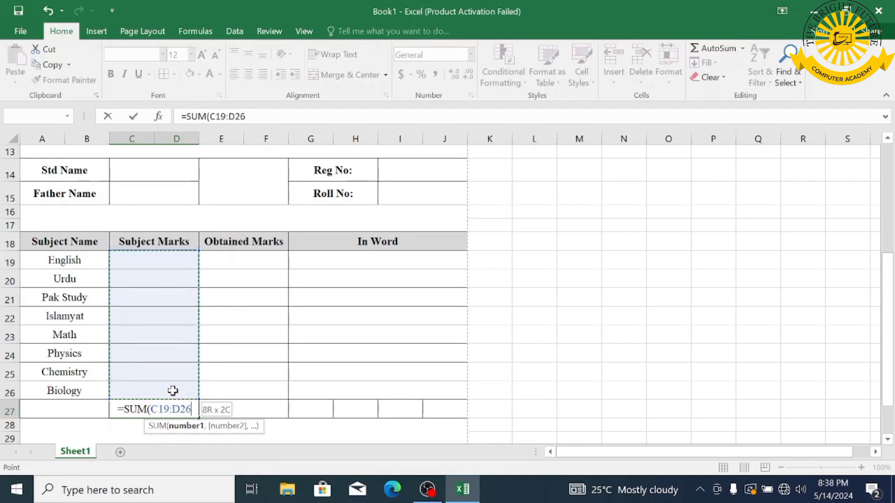
text())
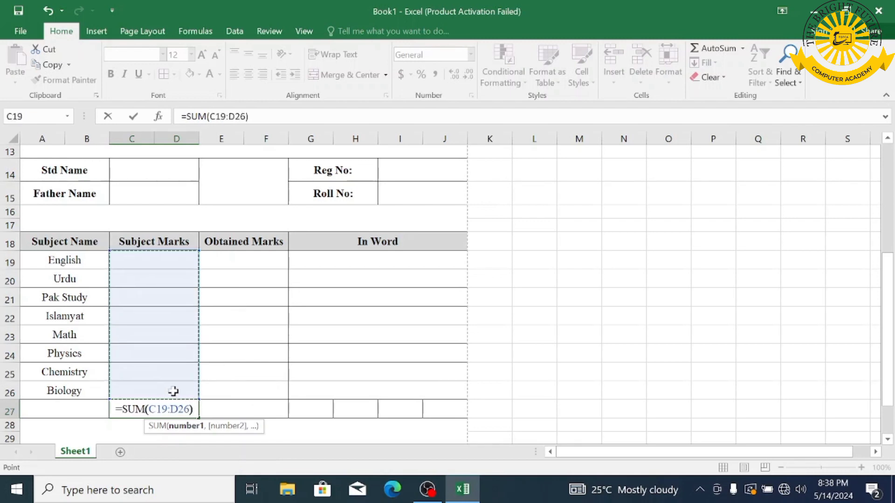
key(Return)
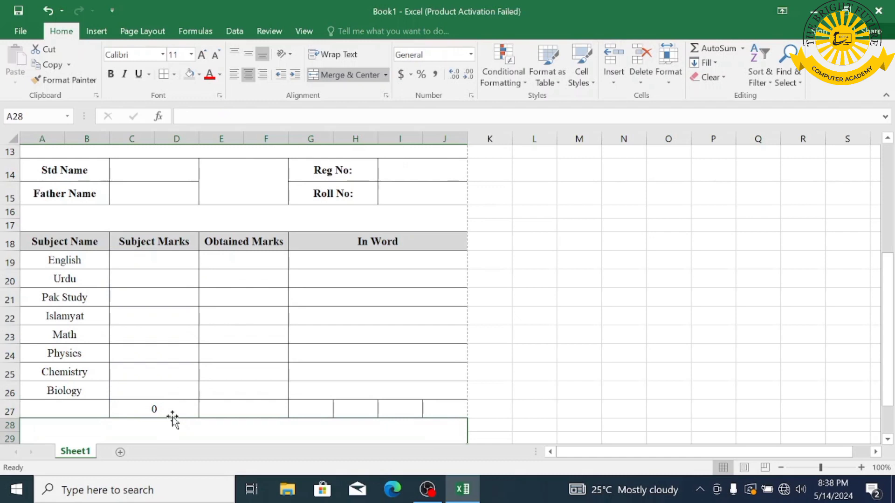
- Fill the C27 total formula across row 27 under Obtained Marks
click(172, 412)
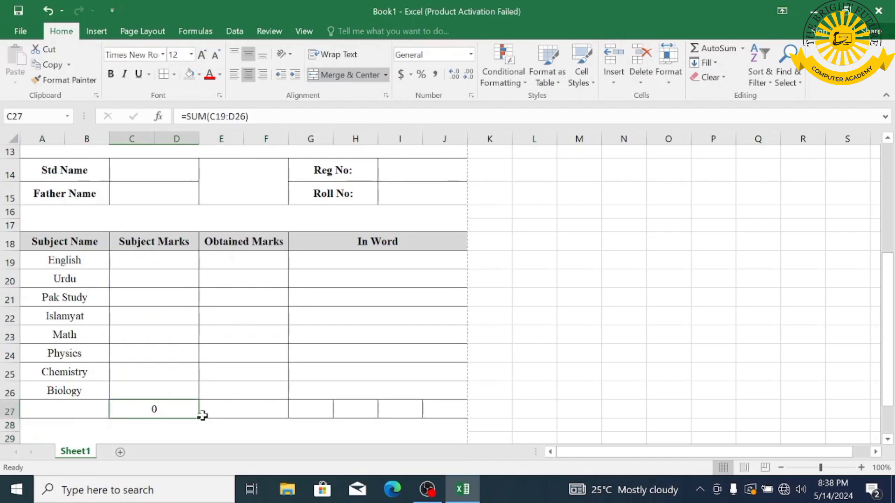
drag(199, 418, 296, 408)
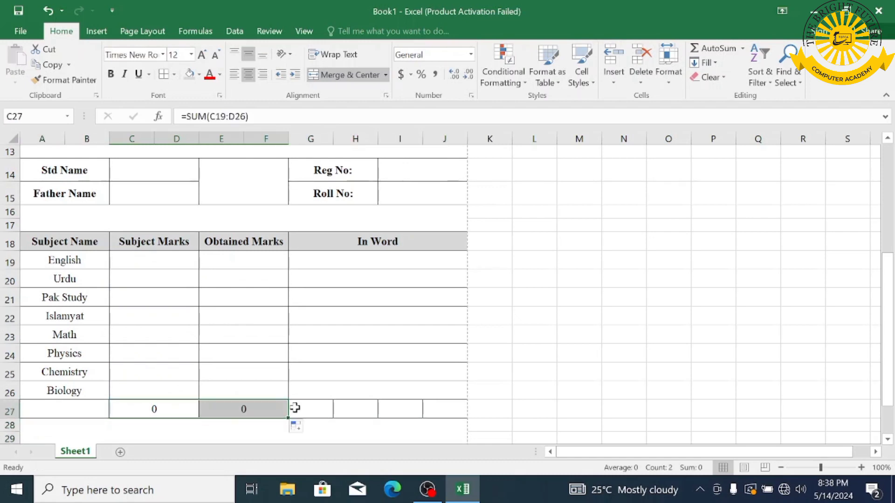
click(300, 409)
text(=)
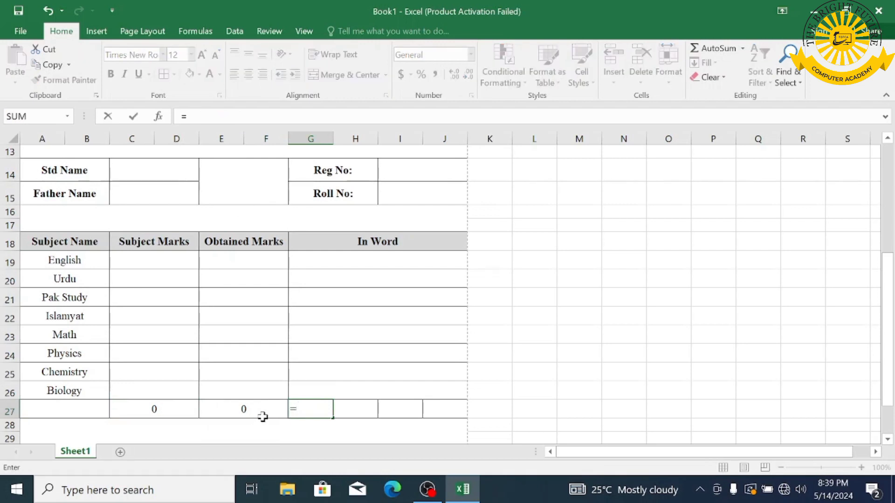
- Complete G27's percentage formula as E27 divided by C27, times 100
click(239, 409)
text(/)
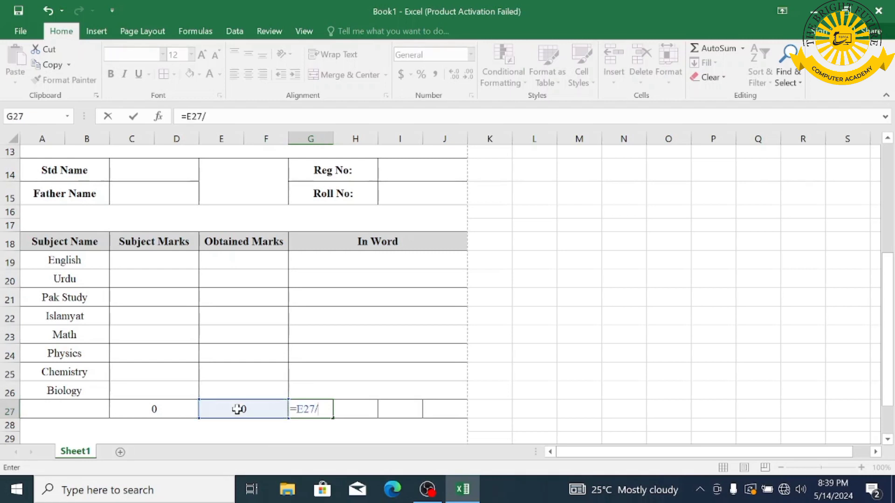
click(183, 405)
text(*)
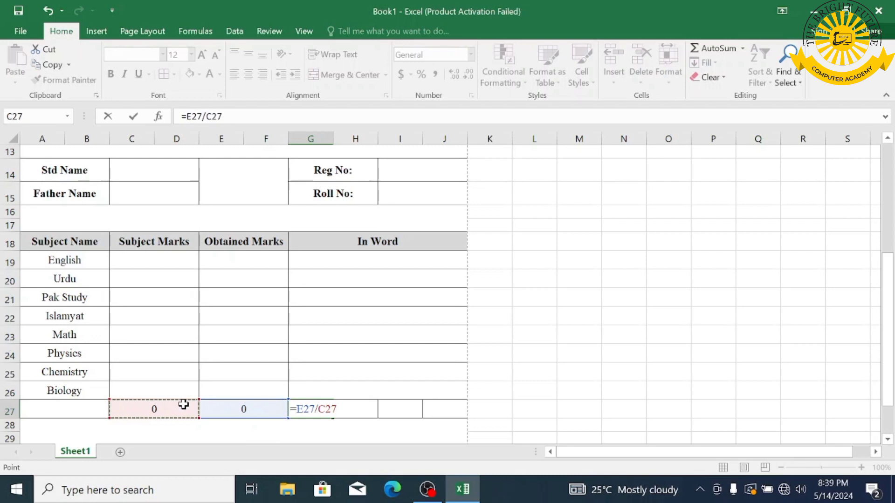
text(100)
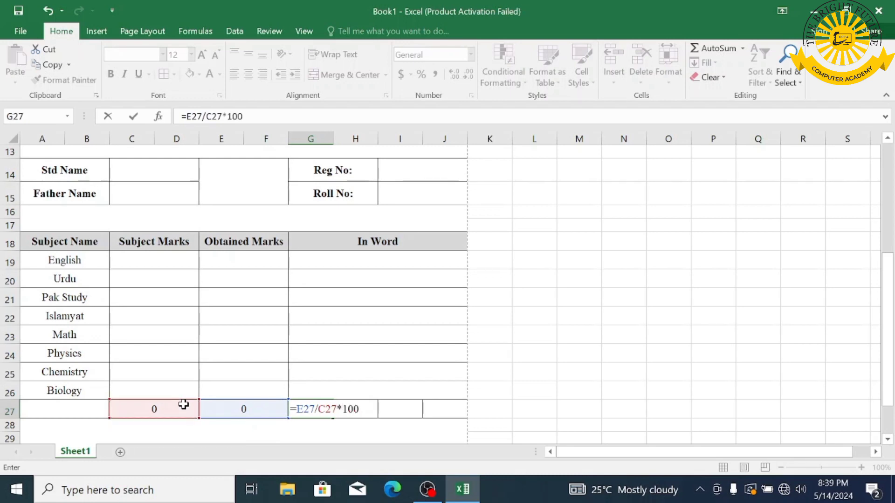
key(Return)
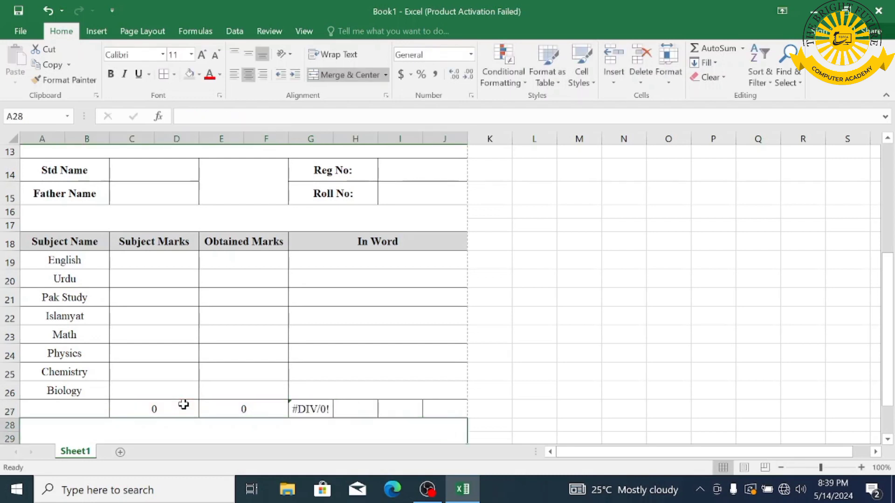
- Enter marks 75, 75, 50, 50 for English, Urdu, Pak Study and Islamyat in C19:C22
click(155, 264)
text(75)
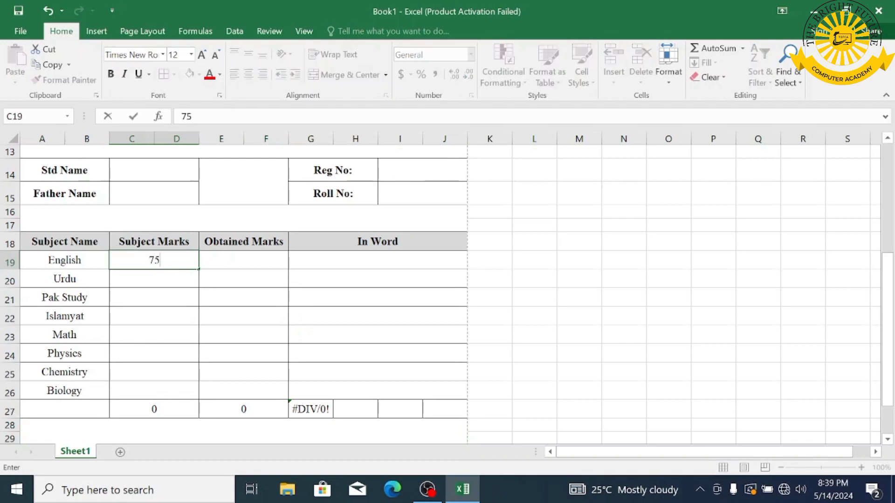
key(Return)
text(75)
key(Return)
text(50)
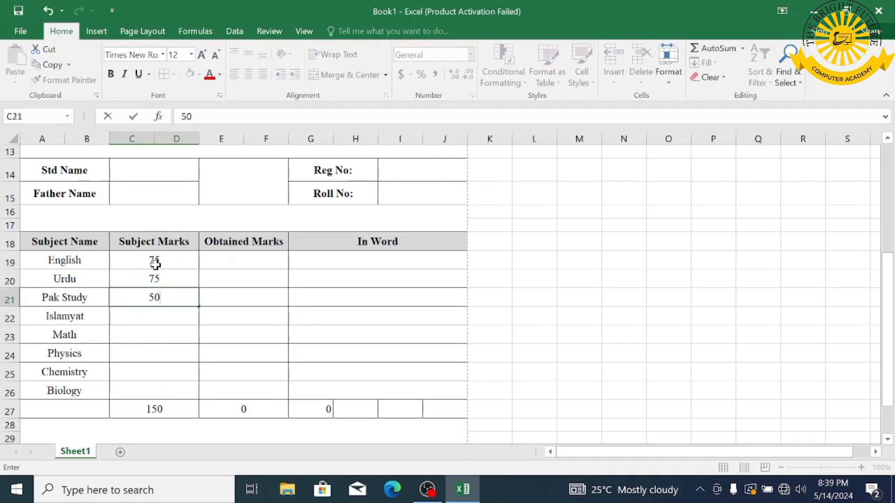
key(Return)
text(50)
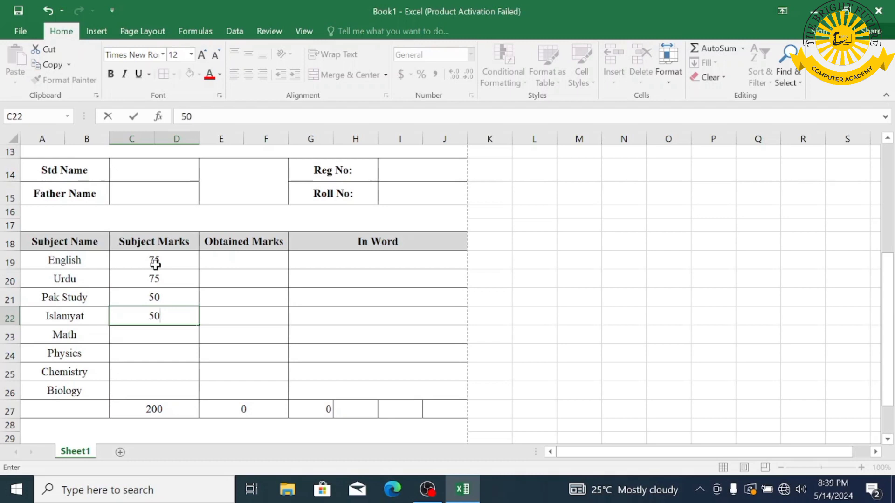
key(Return)
- Enter 75 for Math, Physics, Chemistry and Biology in C23:C26, making the total 550
text(75)
key(Return)
text(75)
key(Return)
text(75)
key(Return)
text(75)
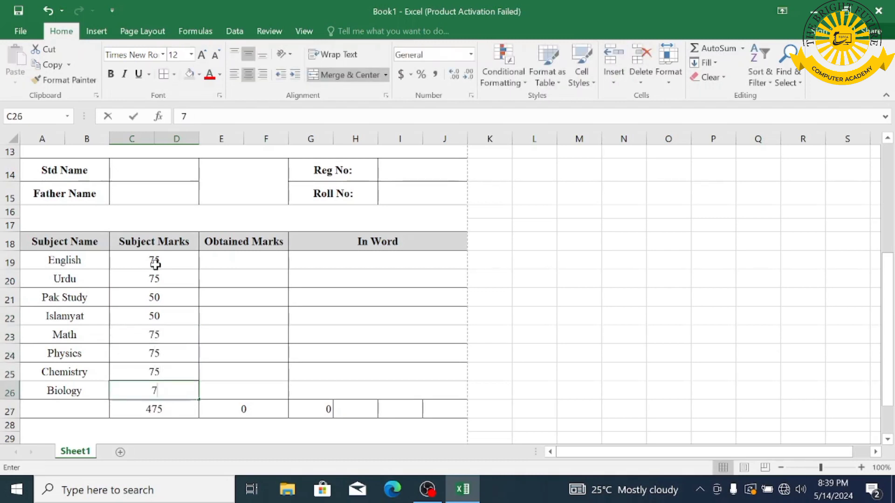
key(Return)
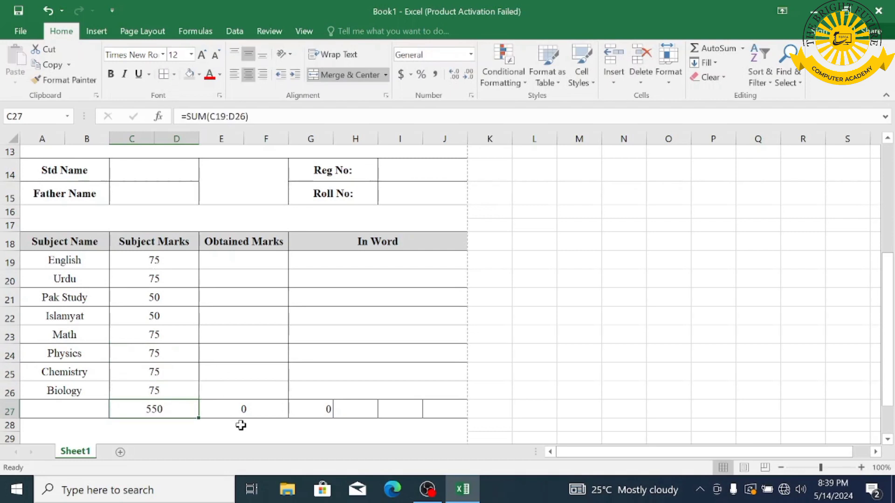
click(321, 408)
click(366, 413)
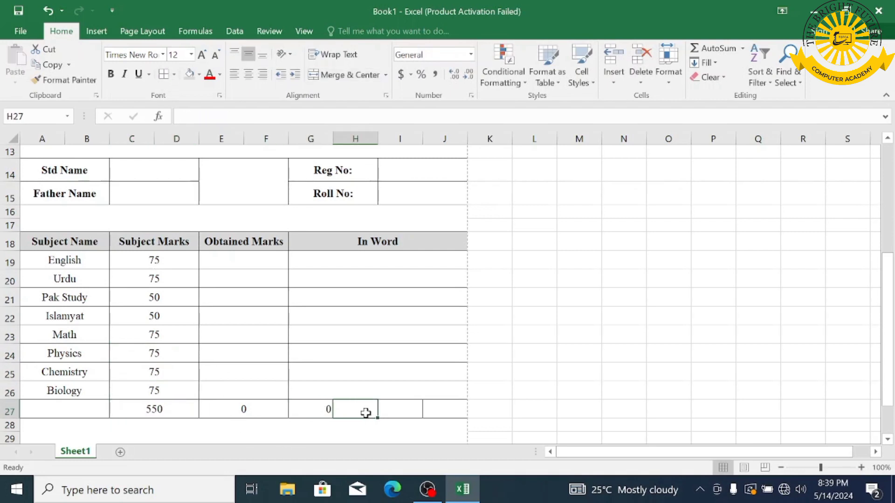
- Begin H27's nested IF on G27 with bands >90 "A+", >80 "A" and >70 "B"
text(=)
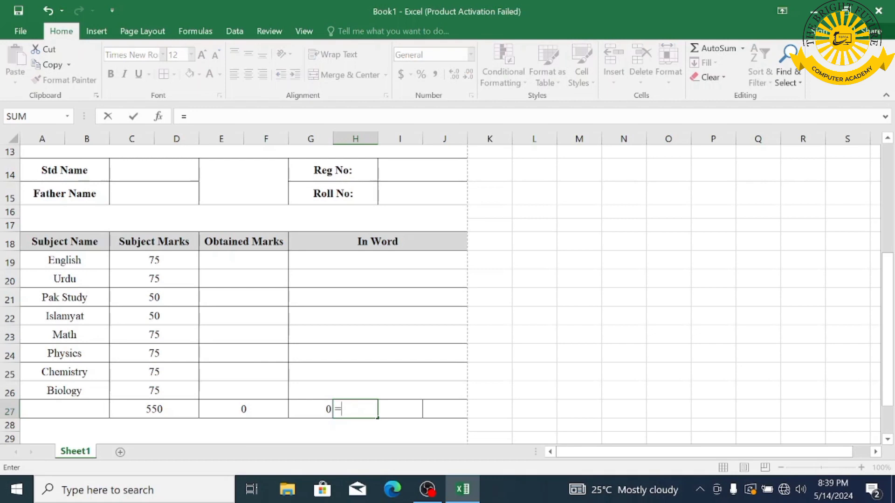
text(if)
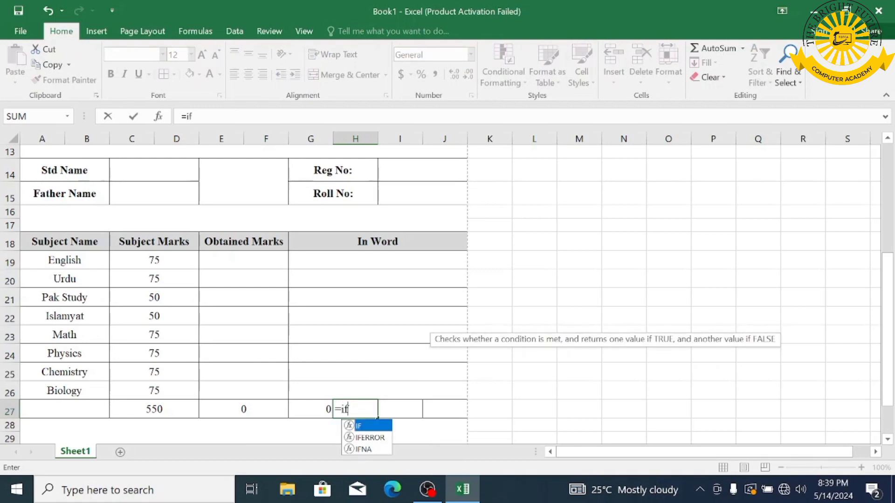
text(()
click(306, 410)
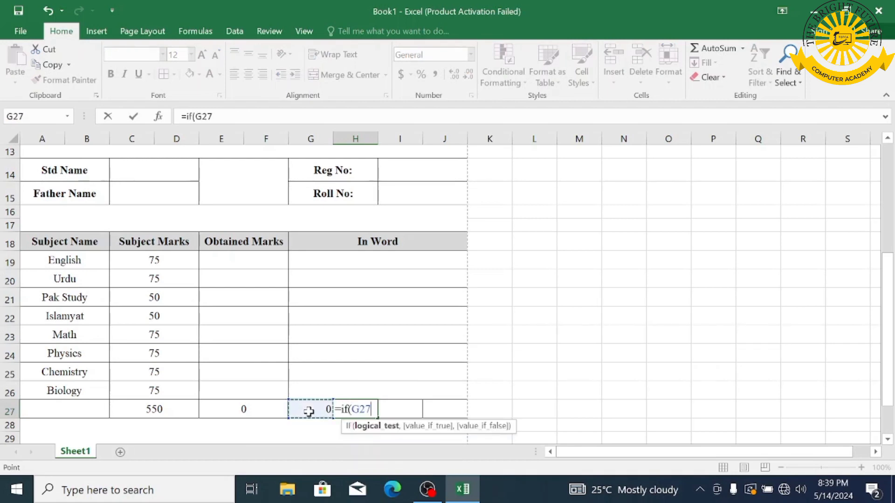
text(>90,"A+",)
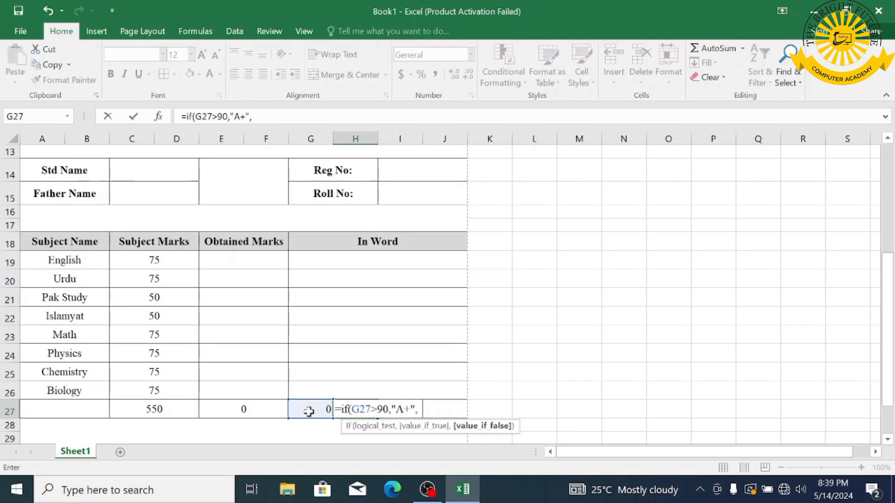
text( if()
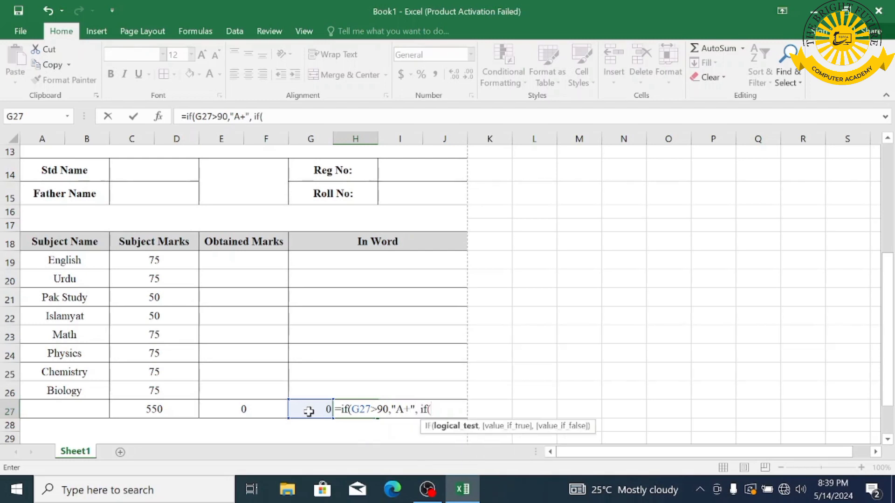
click(308, 411)
text(>)
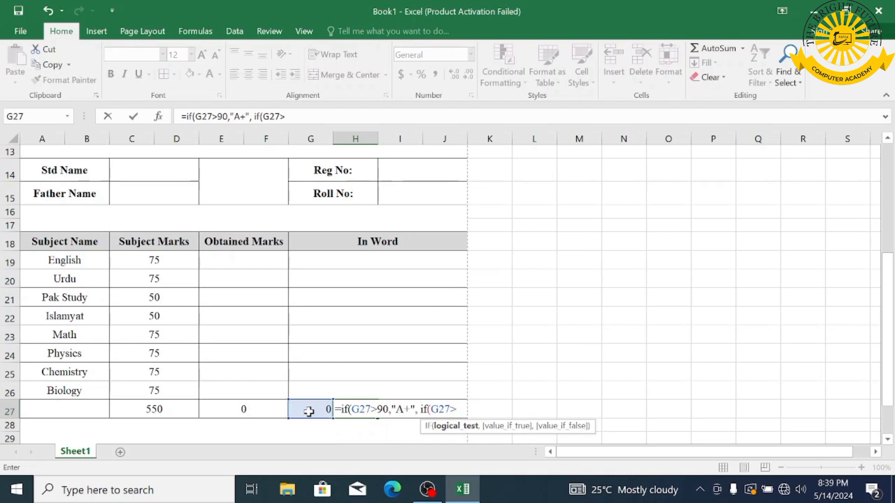
text(80,"A")
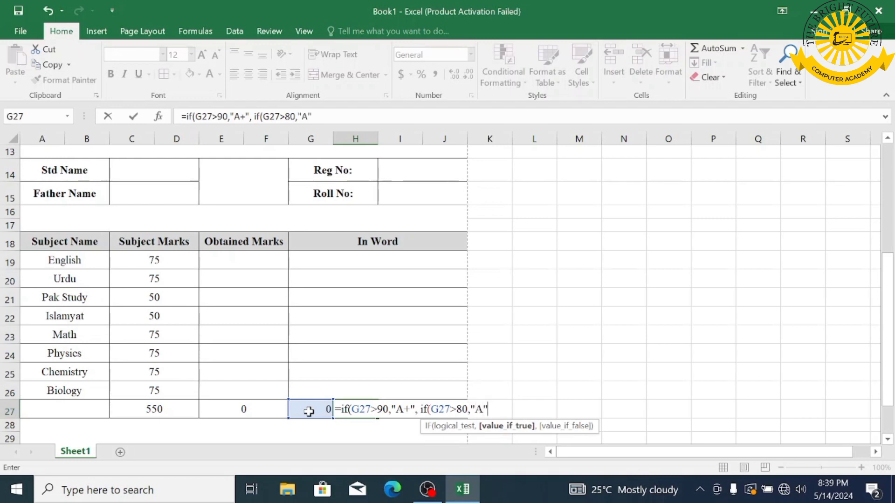
text(, if()
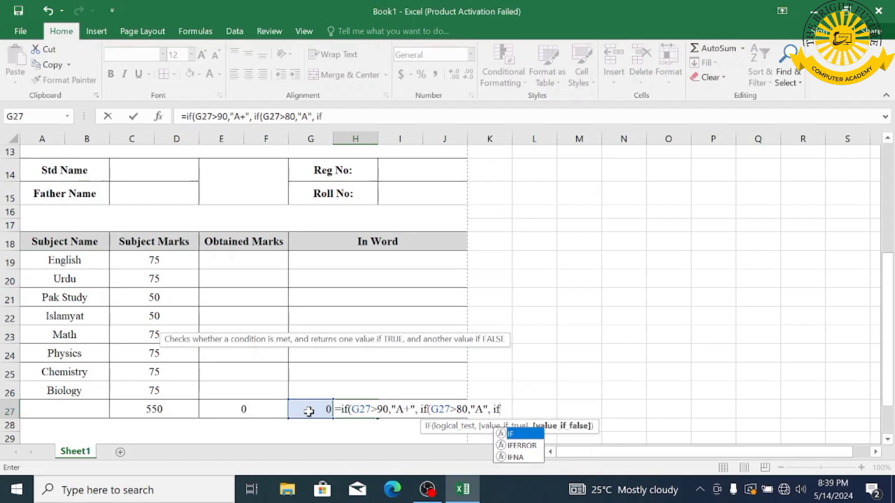
click(308, 411)
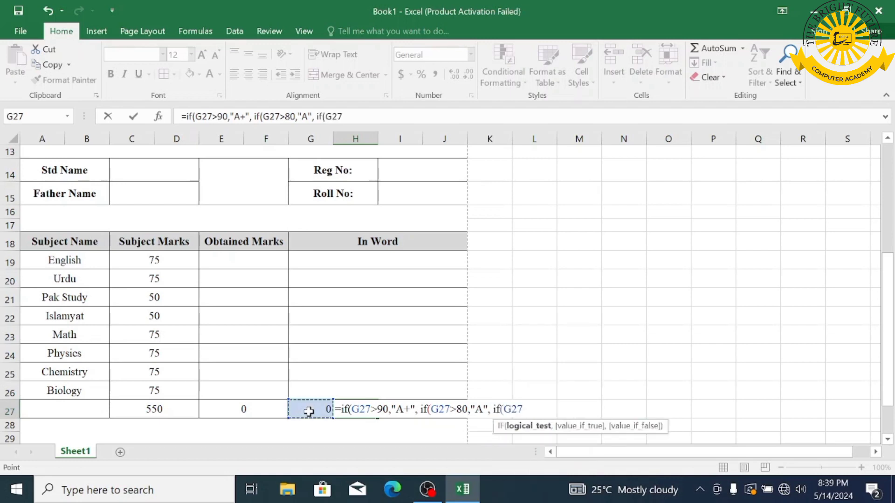
text(>70,)
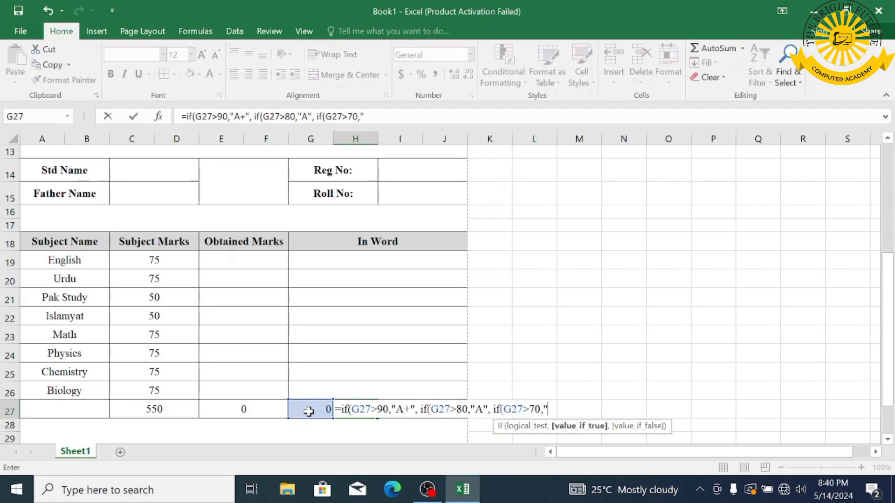
text("B)
text(")
text(,)
text( if()
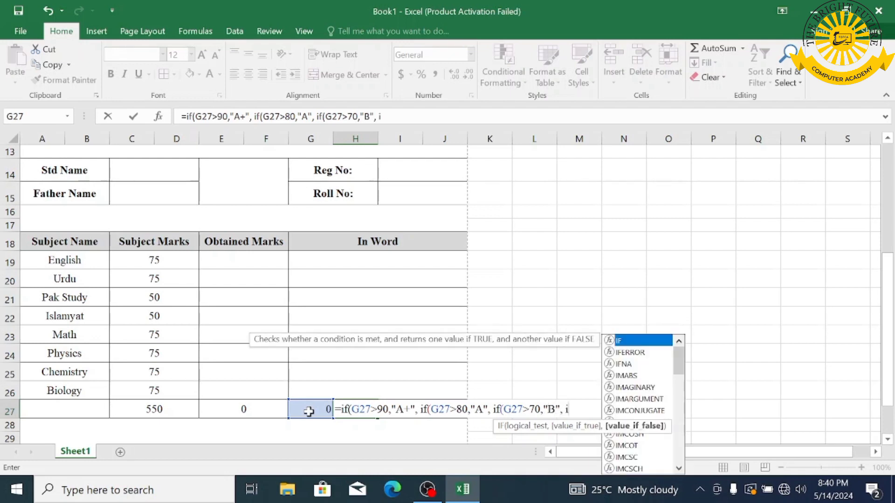
- Add the >60 "C", >=50 "D" and <50 "FAIL" tests and close the formula
click(308, 411)
text(>60)
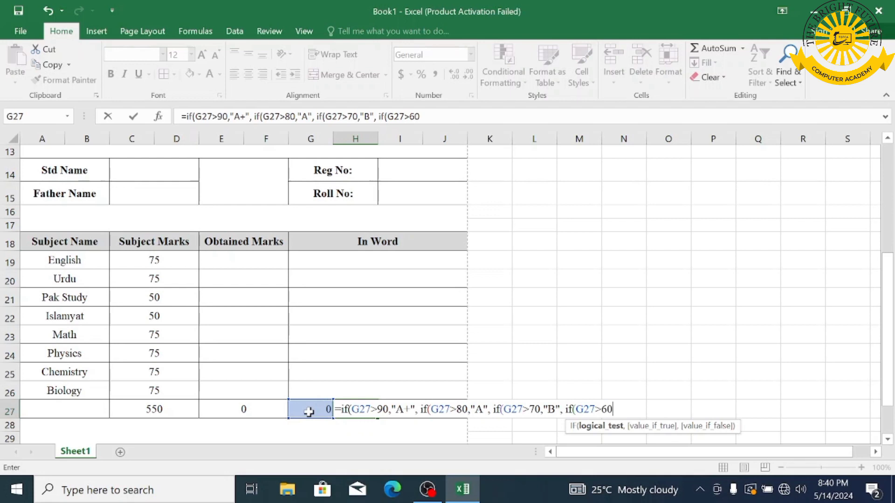
text(,")
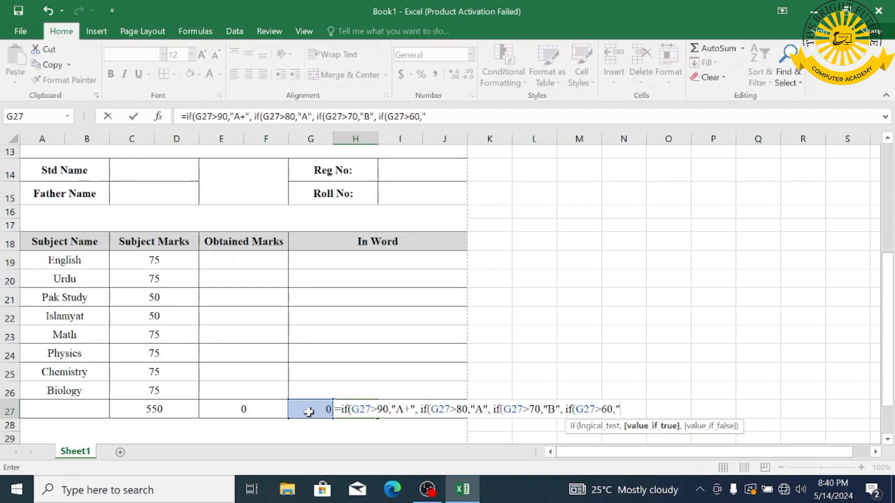
text(C)
text(", if)
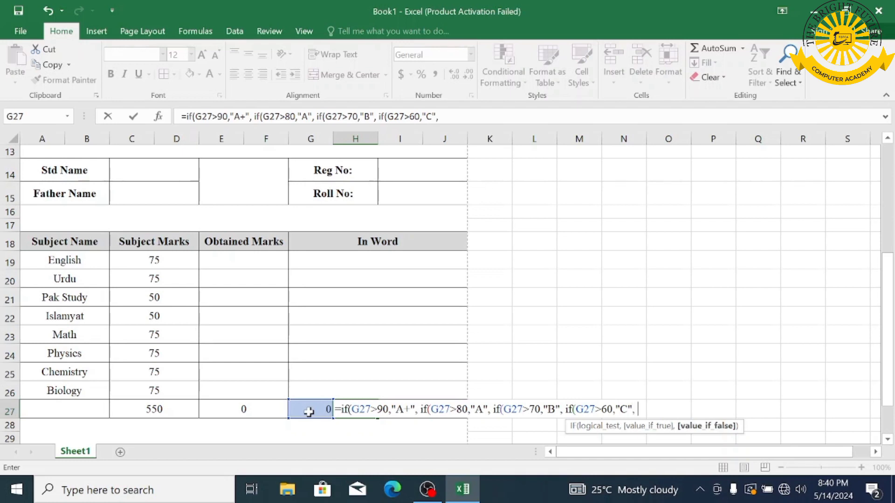
text(()
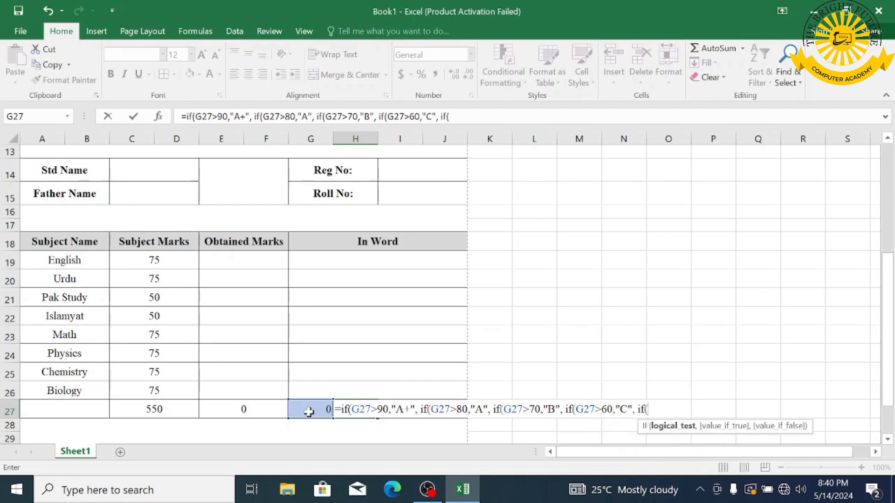
click(308, 411)
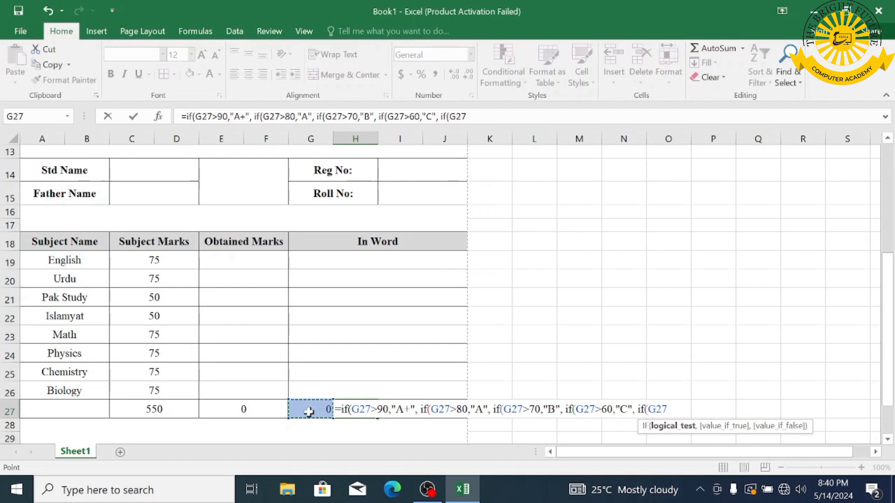
text(>=5=)
key(BackSpace)
text(0)
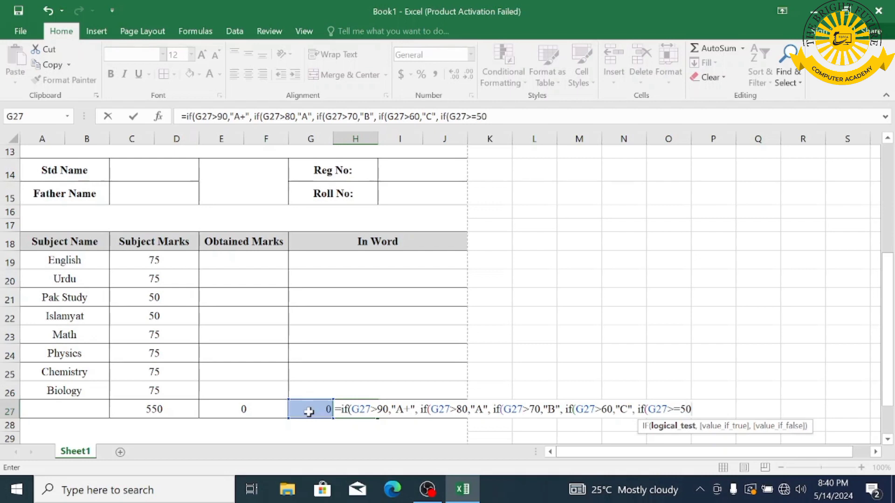
text(,")
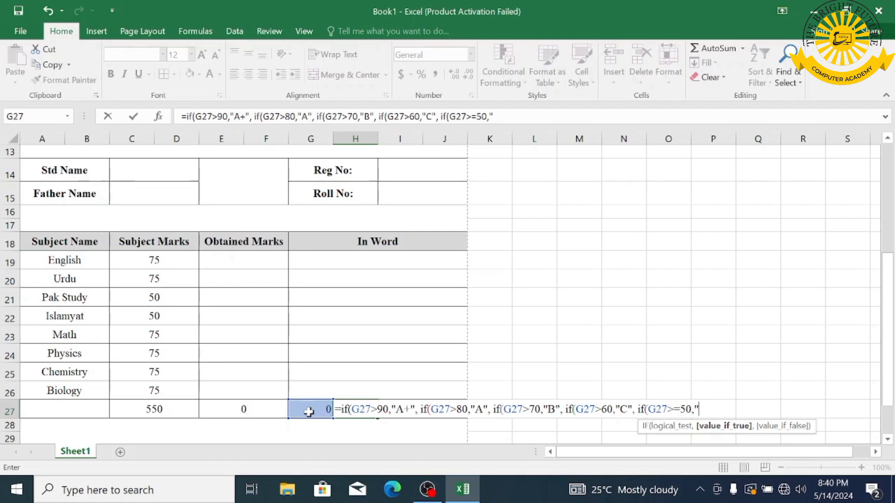
text(D", if)
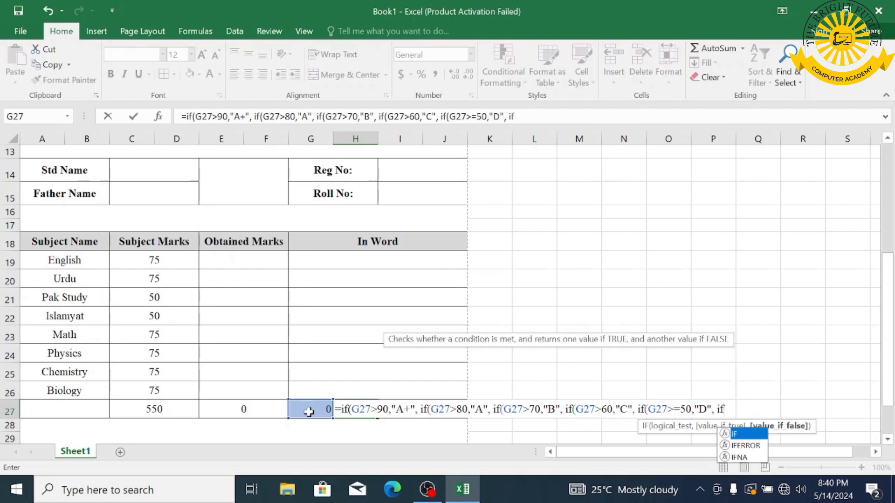
text(()
click(309, 411)
text(<)
text(50)
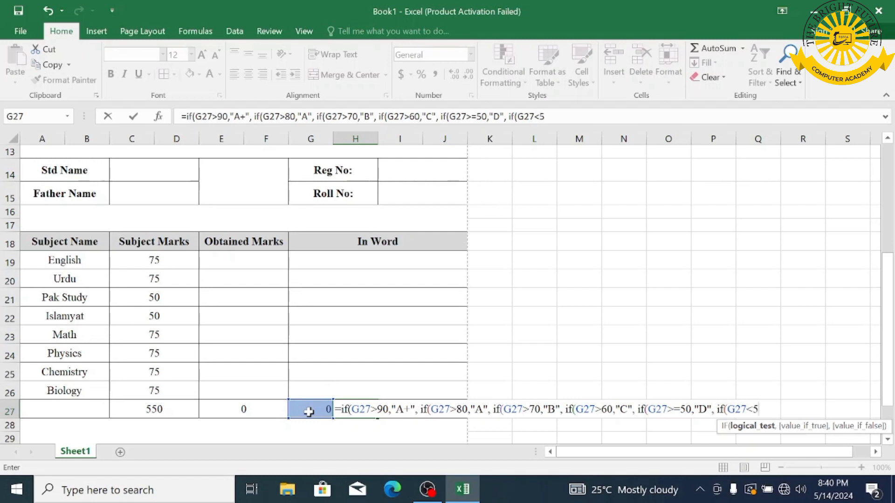
text(,")
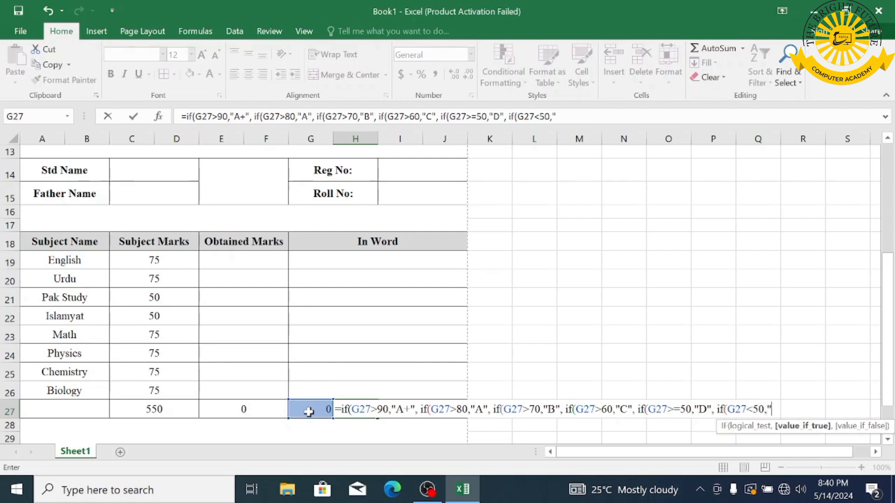
text(FAIL)
text())))))
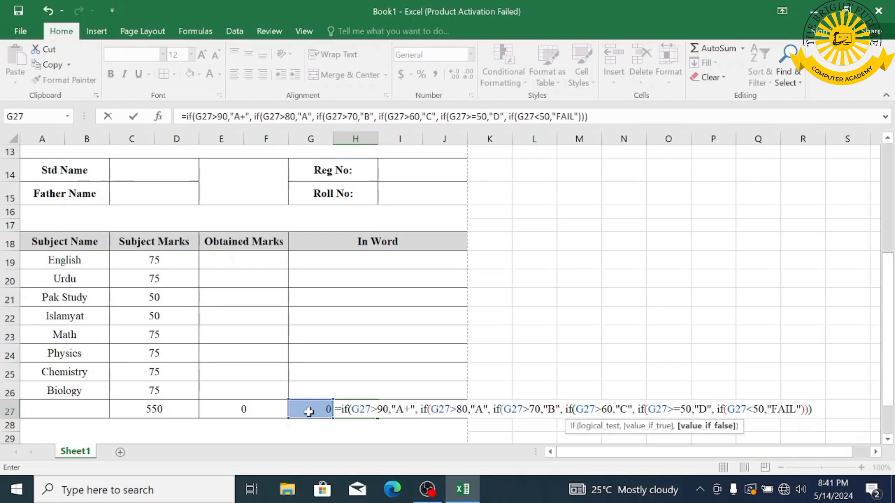
key(Return)
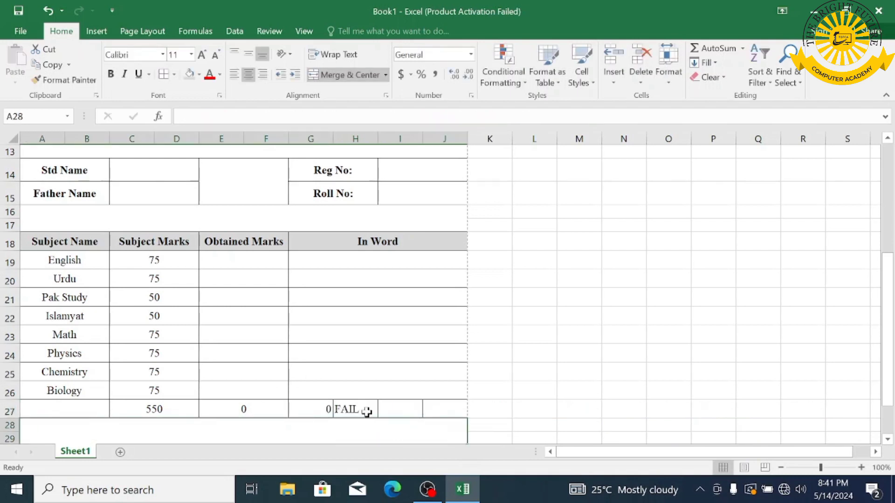
- Merge I27:J27 into one cell and copy the grading formula text from H27
drag(394, 407, 431, 408)
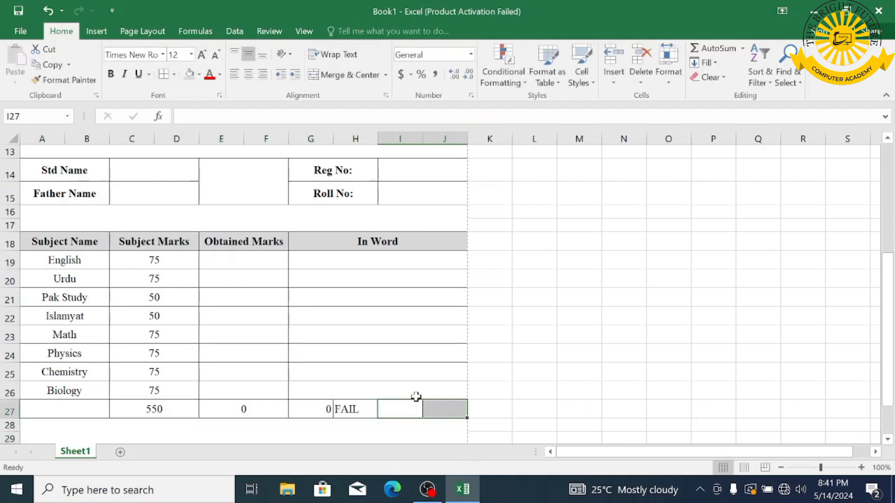
click(348, 75)
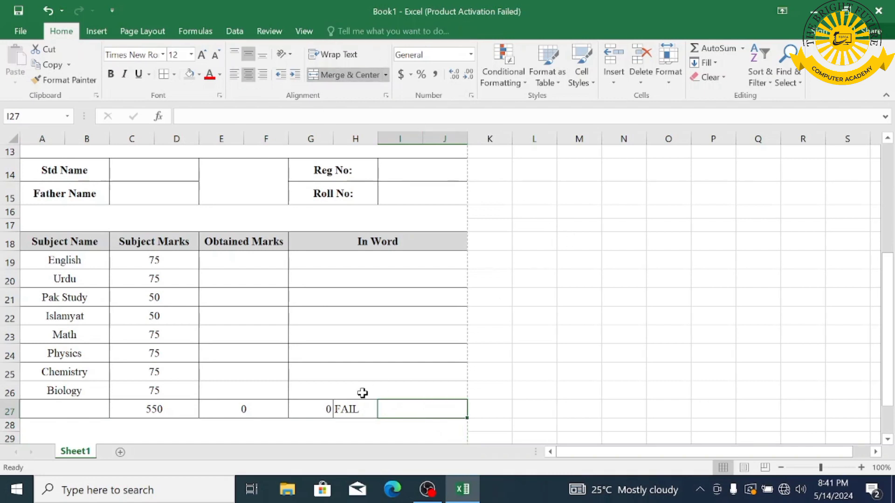
click(354, 409)
double_click(354, 409)
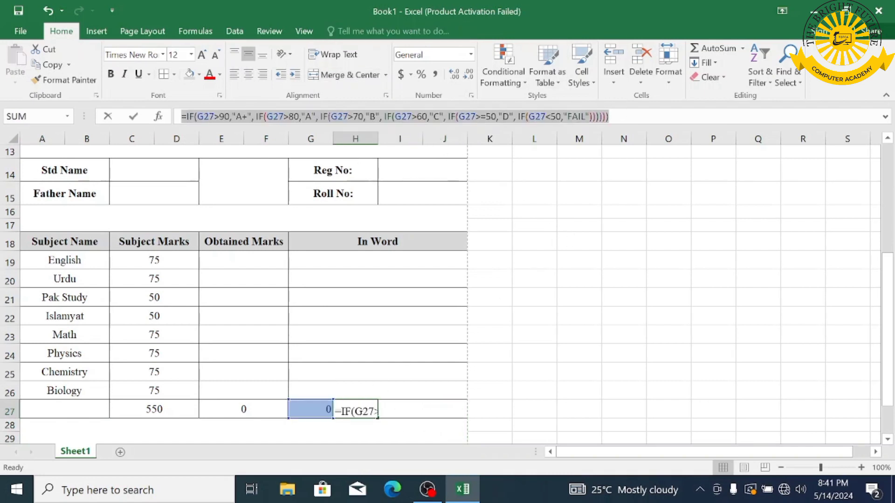
key(ctrl+c)
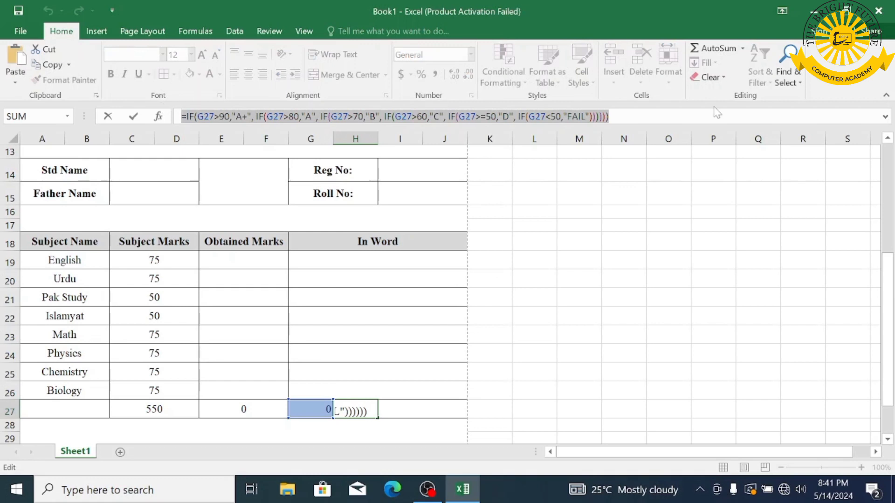
click(716, 113)
key(Return)
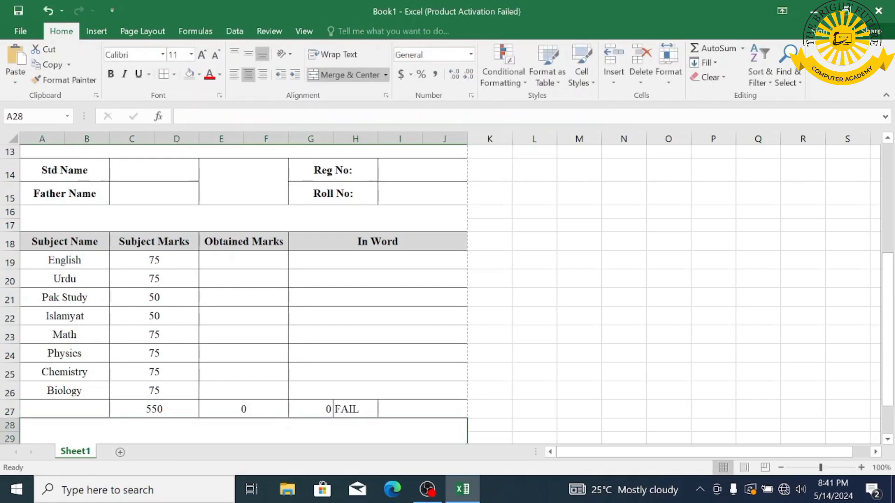
click(433, 409)
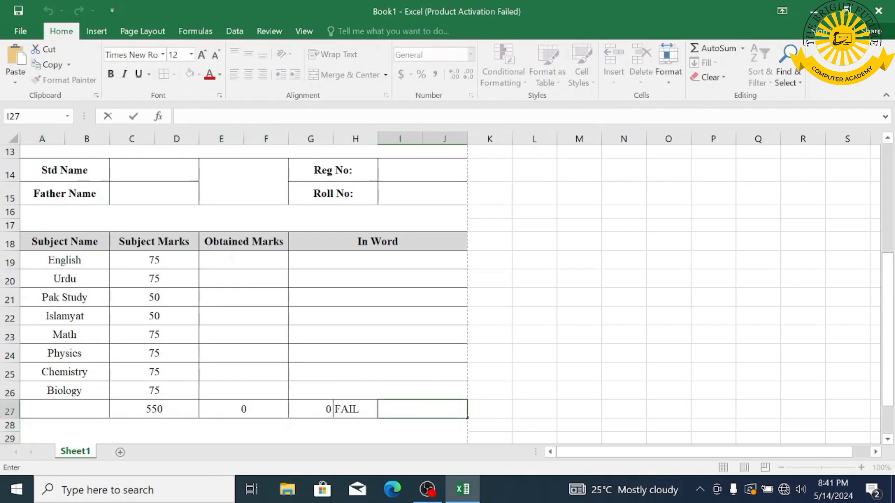
- Paste the grade formula into I27, relabelling "A+" as "Out Standing" and "A" as "Perfact"
key(ctrl+v)
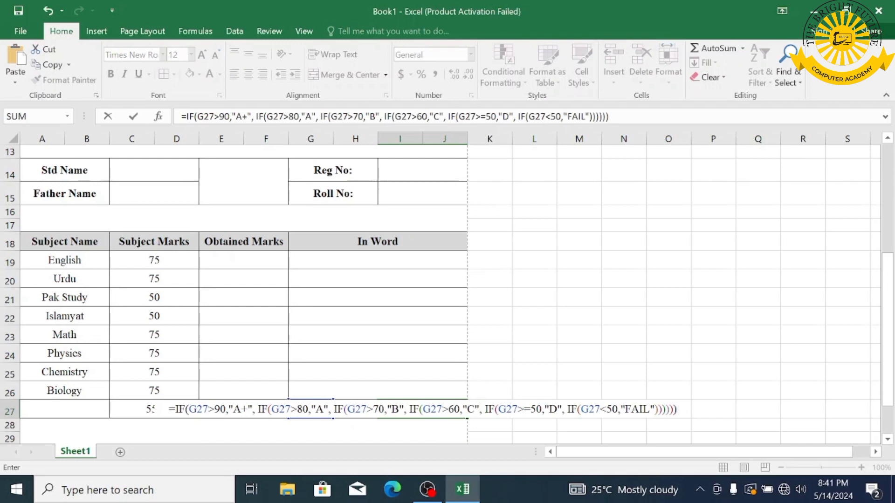
click(249, 409)
key(BackSpace)
key(BackSpace)
key(BackSpace)
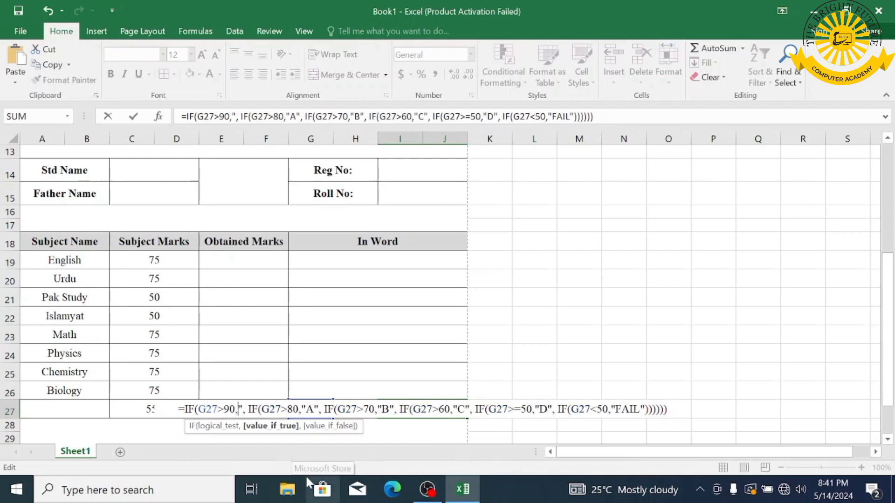
text(")
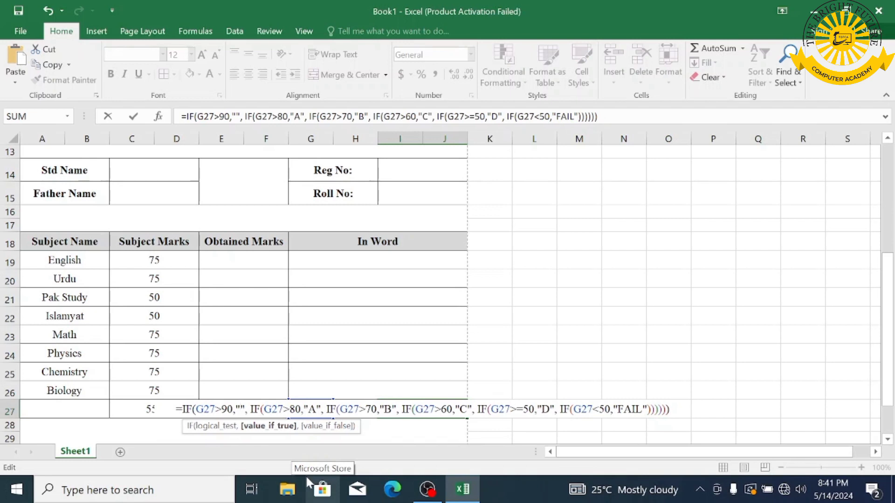
text(Out Standin)
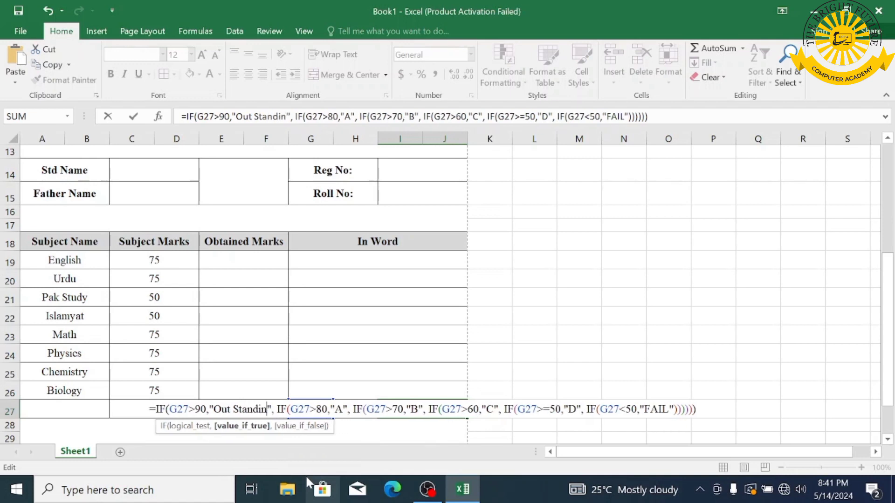
text(g)
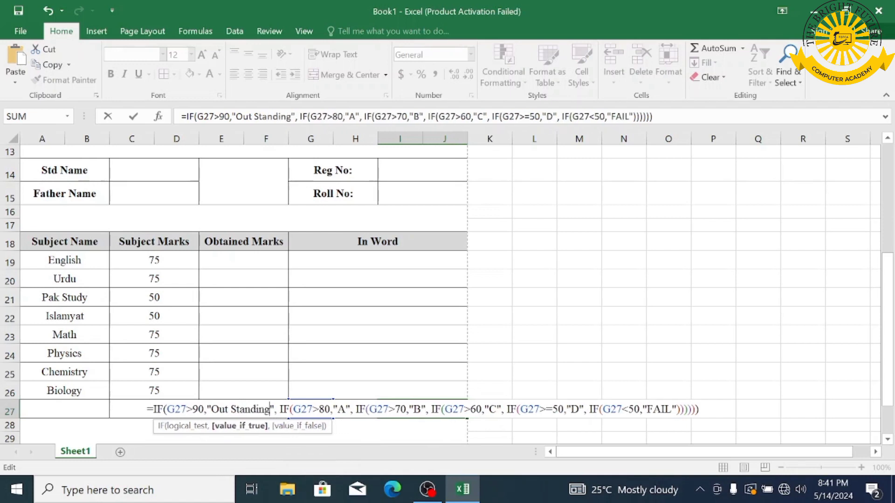
click(345, 410)
key(BackSpace)
text(Per)
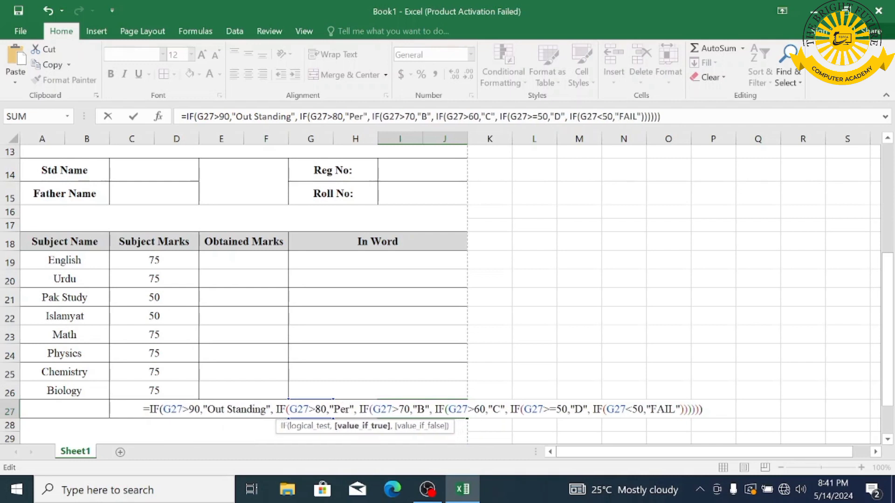
text(fact)
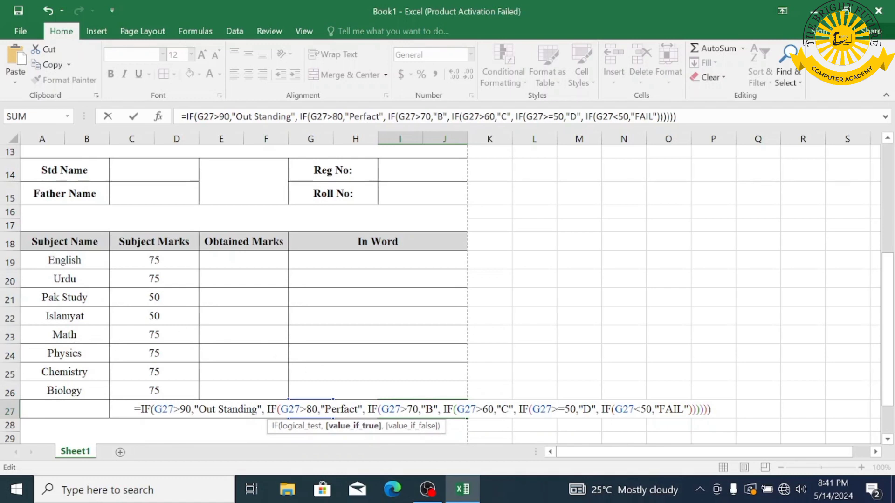
- Correct 'Perfact' to 'Perfect' and replace the B grade label with 'Excelent'
key(BackSpace)
key(BackSpace)
key(BackSpace)
text(ect)
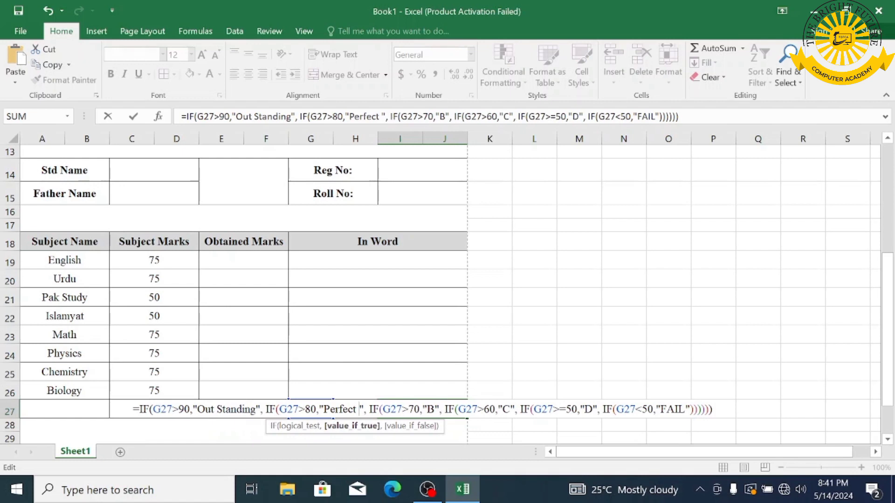
key(BackSpace)
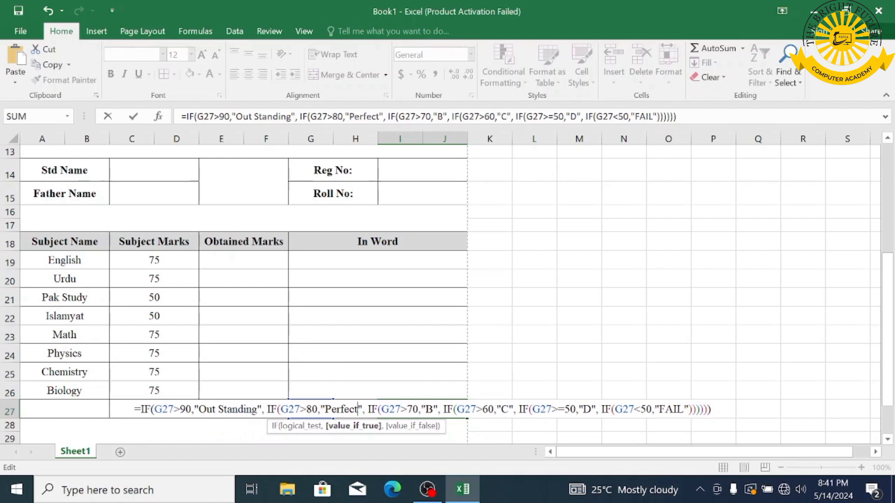
click(432, 409)
key(BackSpace)
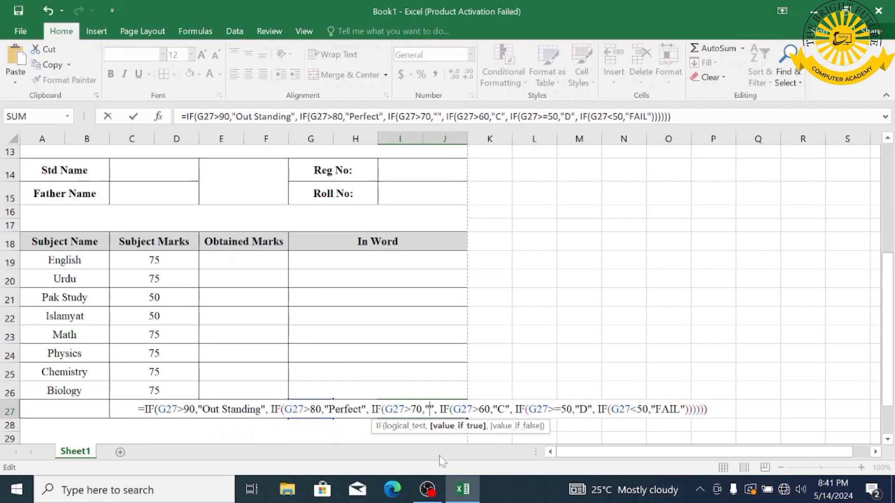
text(Exce)
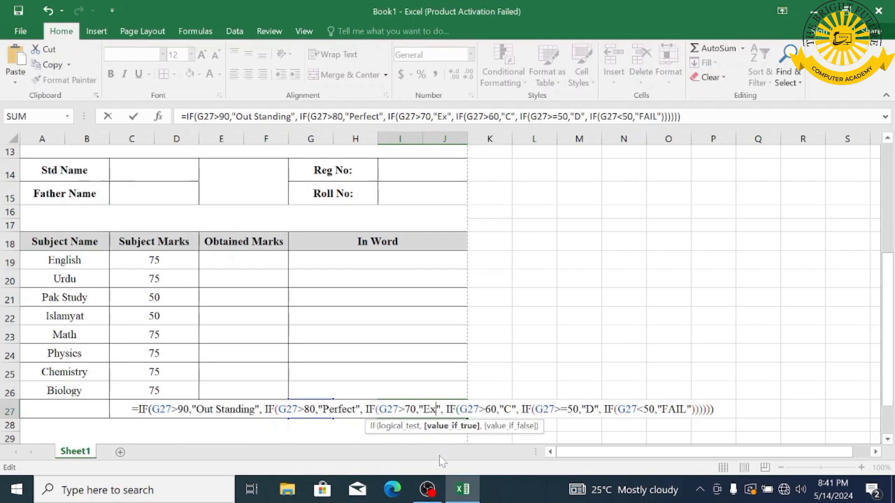
text(lent)
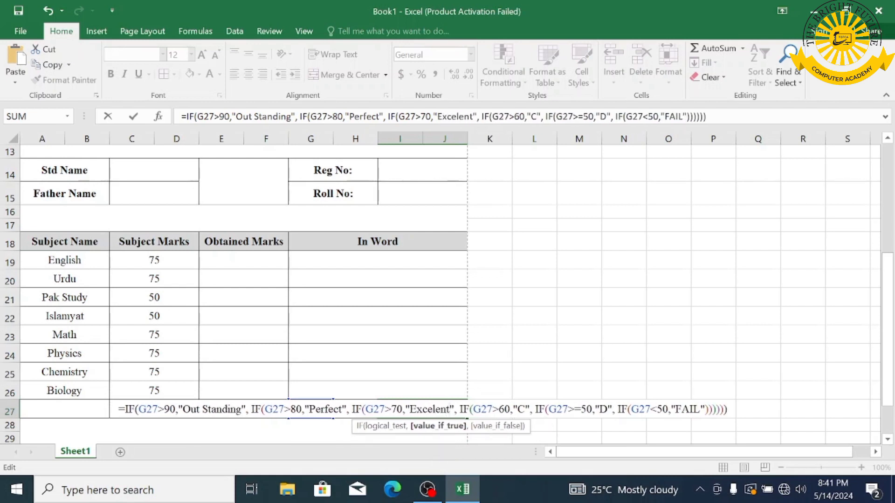
- Replace the C and D labels with 'Very Good' and 'Good' and enter the formula
click(525, 410)
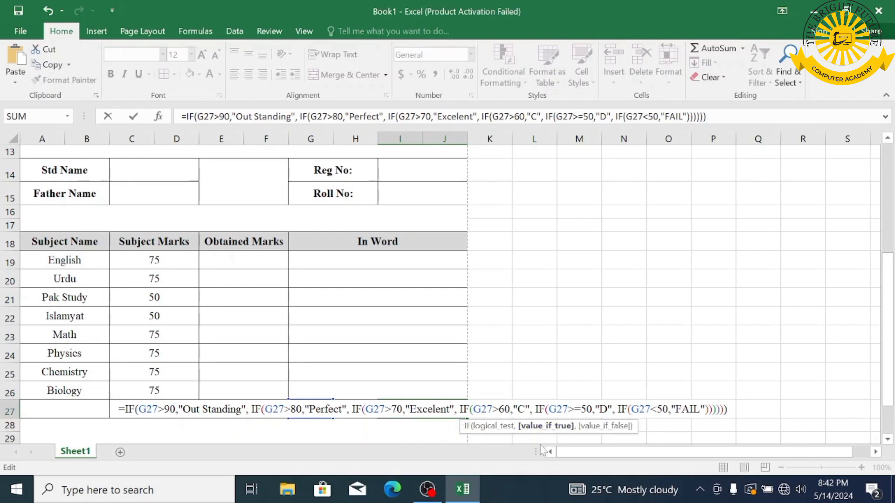
key(BackSpace)
text(Very )
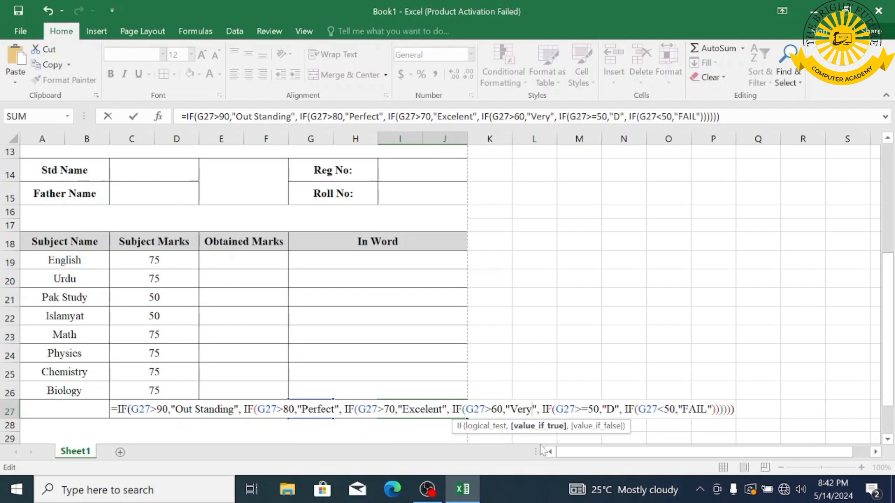
text(Good)
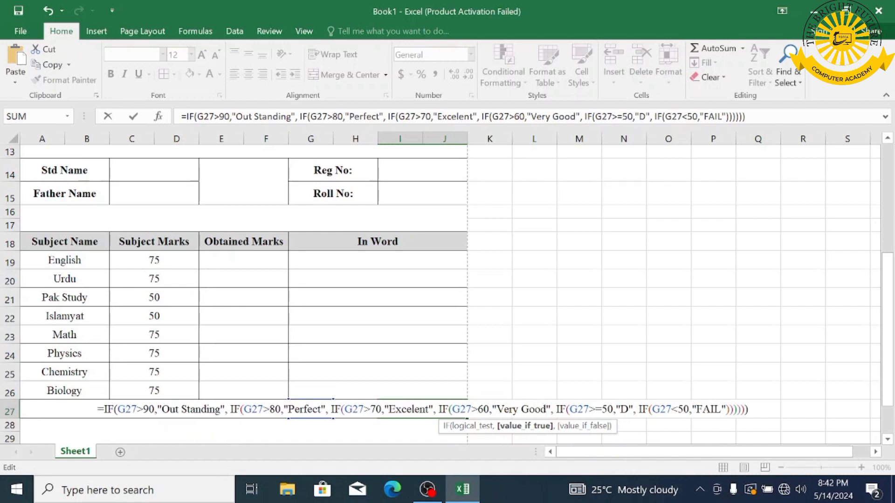
click(628, 409)
key(BackSpace)
text(Good)
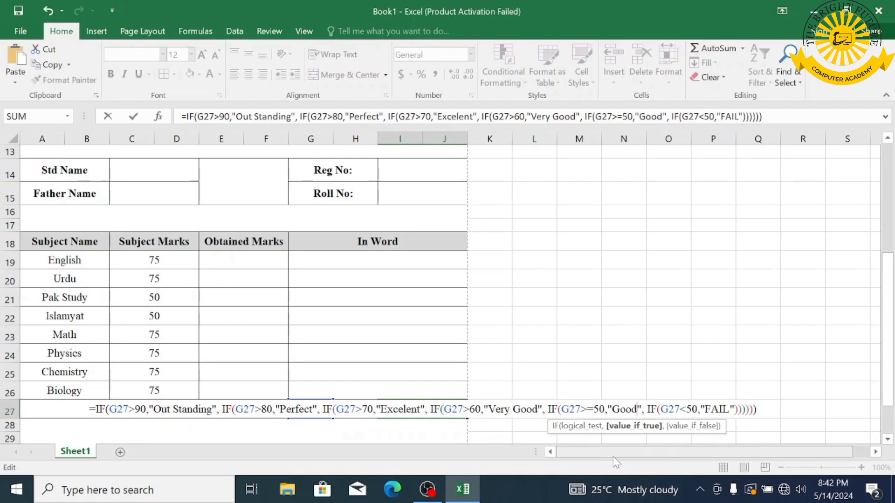
key(Return)
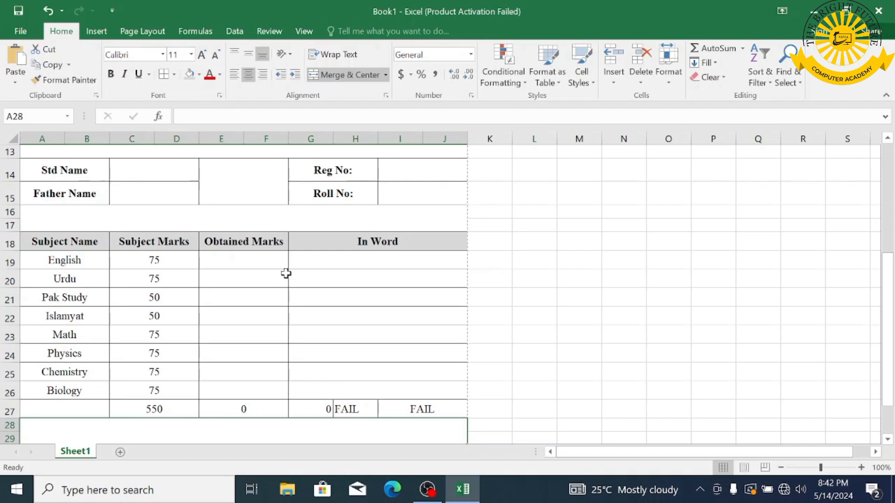
- Rename the first worksheet to DMC
scroll(286, 273, down, 1)
scroll(296, 257, up, 5)
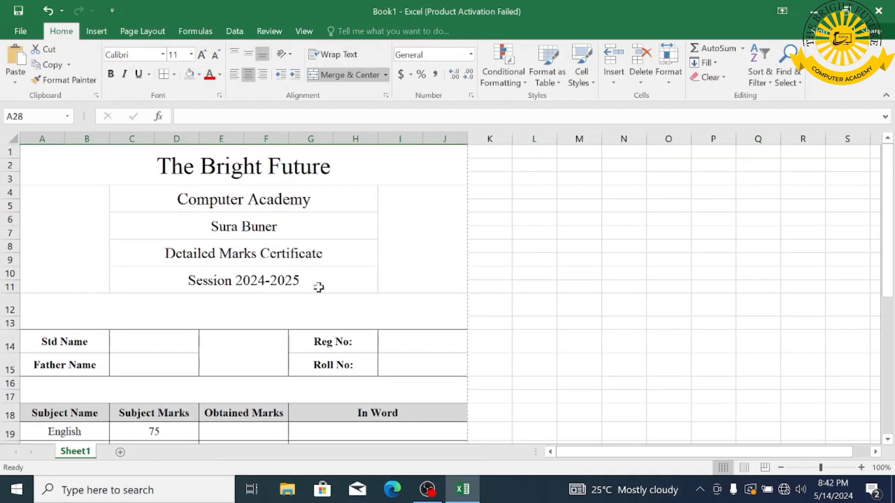
right_click(71, 453)
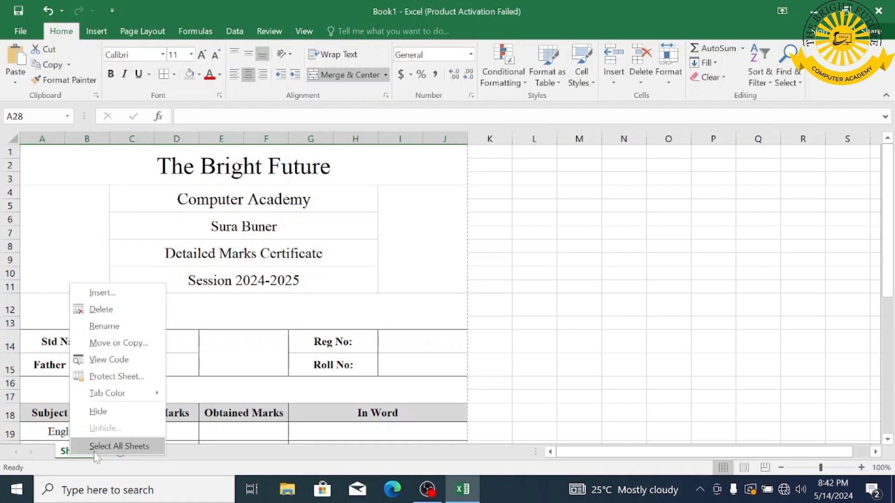
click(120, 322)
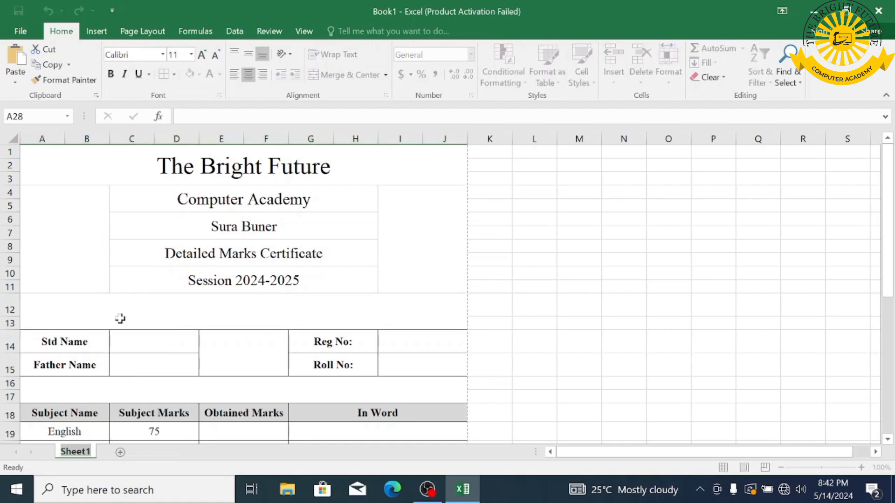
text(Dmc)
key(BackSpace)
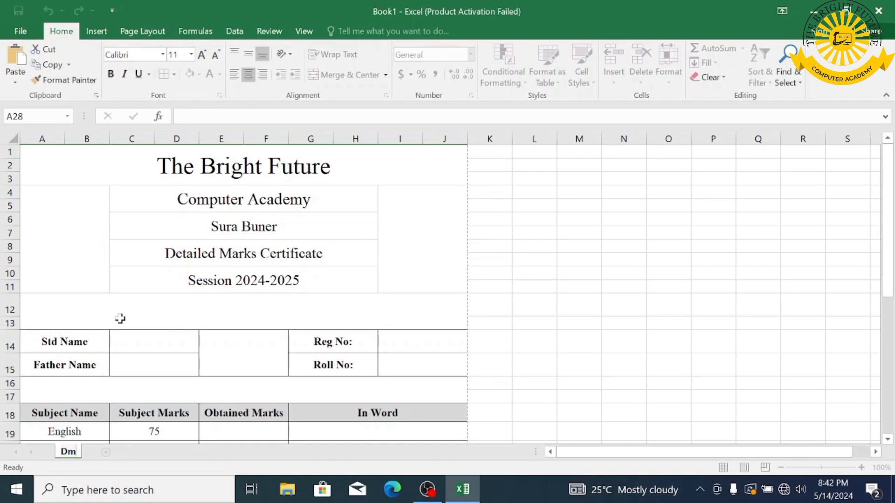
text(C)
key(BackSpace)
key(BackSpace)
text(MC)
key(Return)
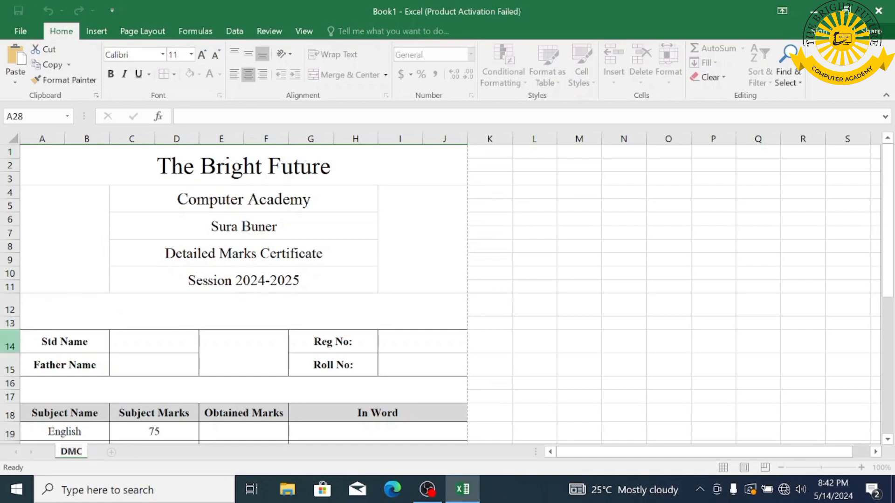
- Add a new worksheet and name it 'Award List 9th'
click(112, 452)
right_click(120, 451)
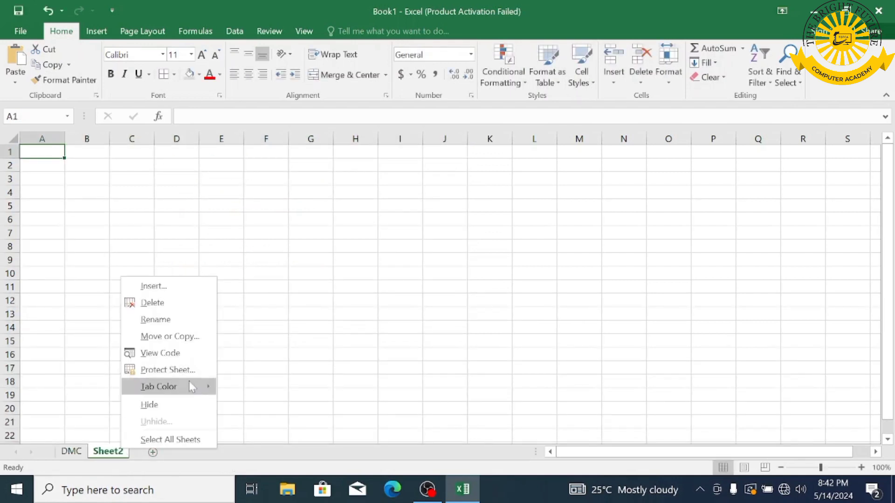
click(159, 320)
text(Award List)
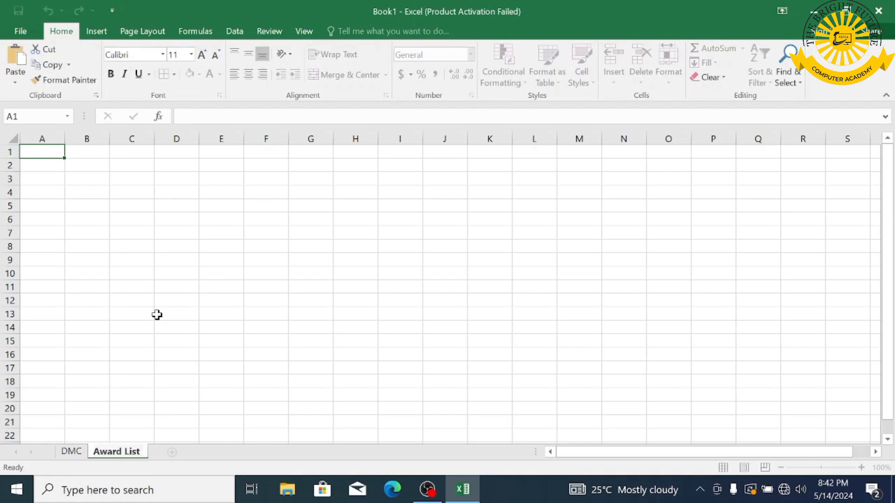
text( 9th)
key(Return)
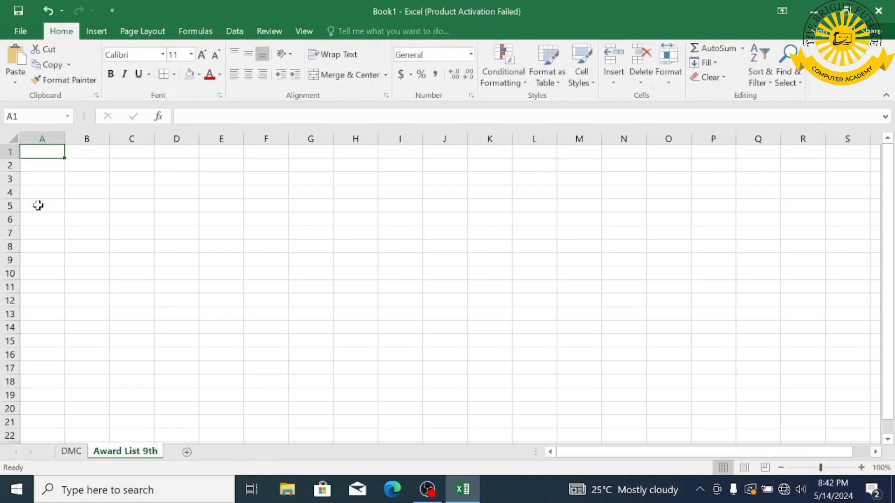
- Enter headings Reg No, Roll No, Name and Father Name in A4:D4
click(42, 195)
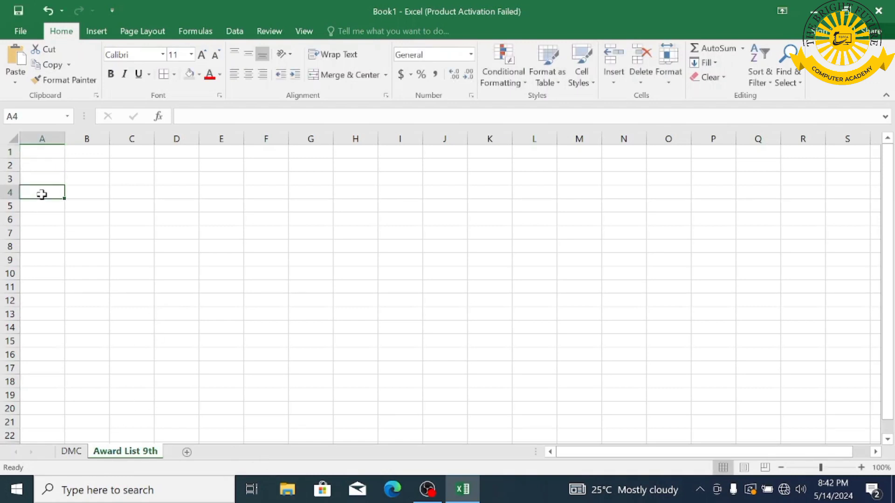
text(Reg)
text(No)
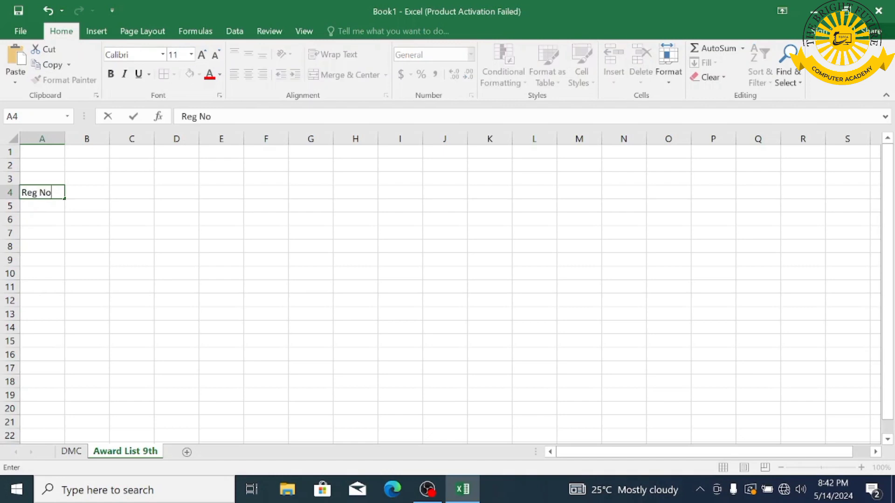
key(Tab)
text(R)
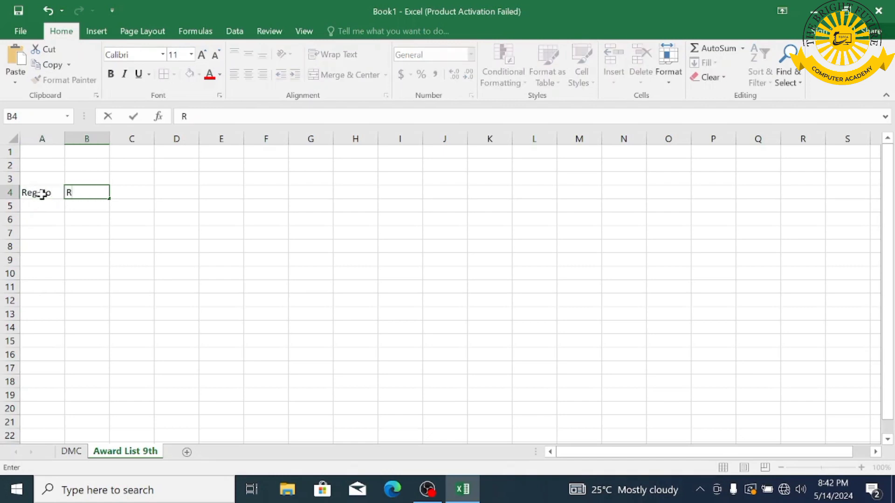
text(oll No)
key(Tab)
text(Name)
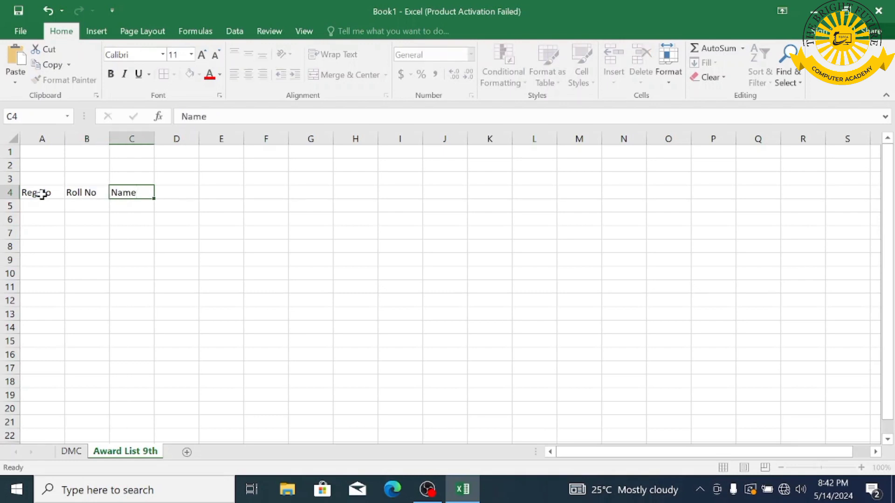
key(Tab)
text(F)
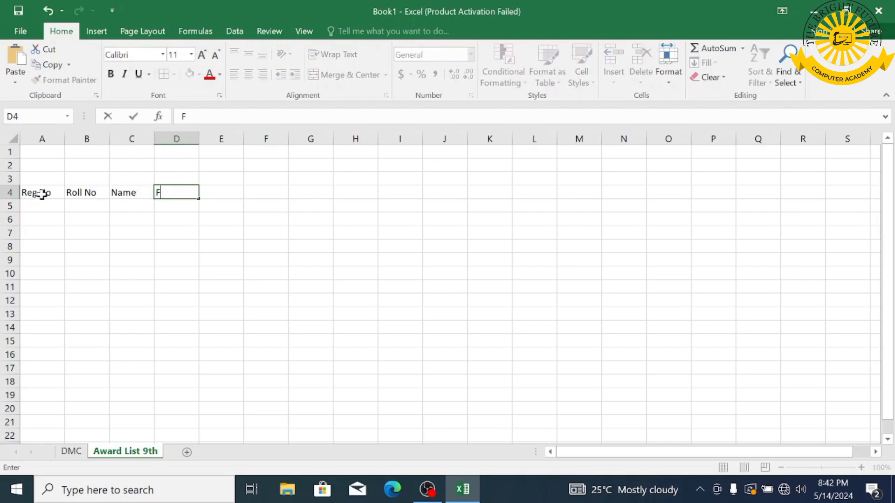
text(ather Name)
key(Tab)
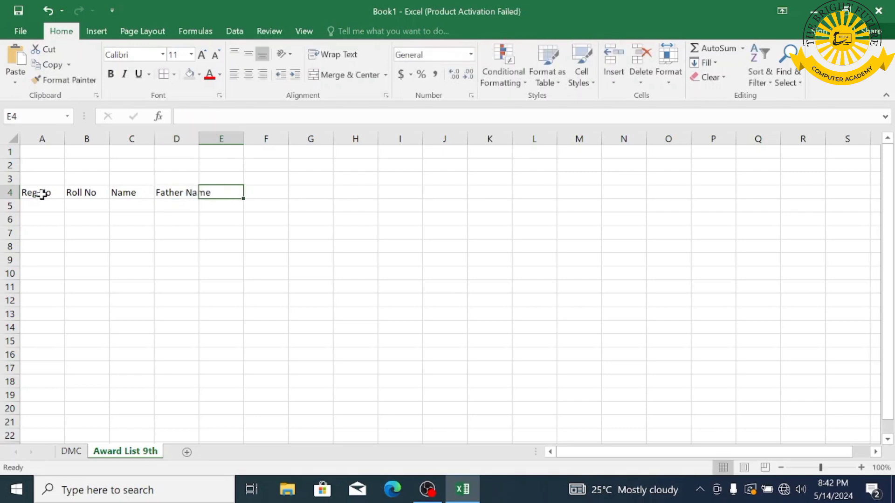
- Add subject headings English, Urdu, Pak Study and Islamyat in E4:H4
text(English)
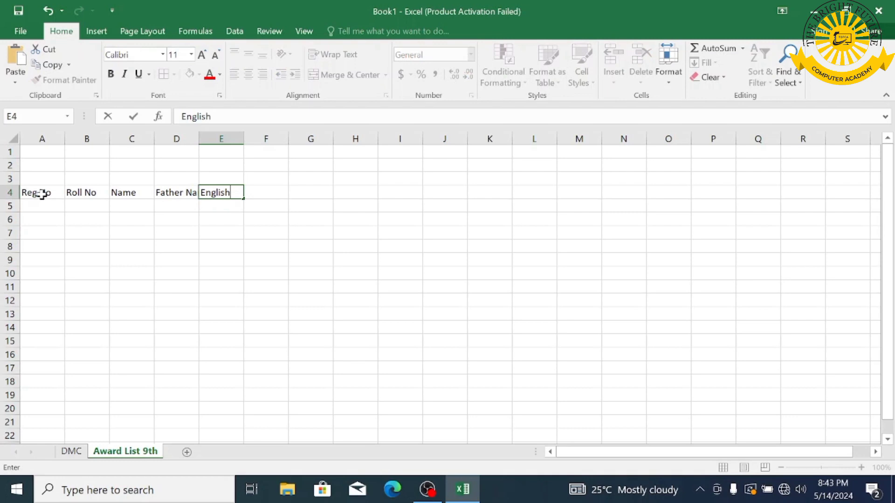
key(Tab)
text(Urdu)
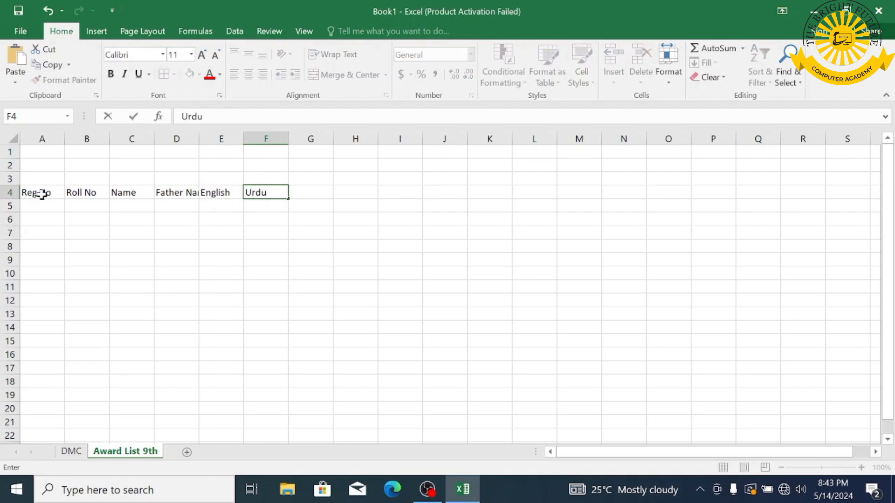
key(Tab)
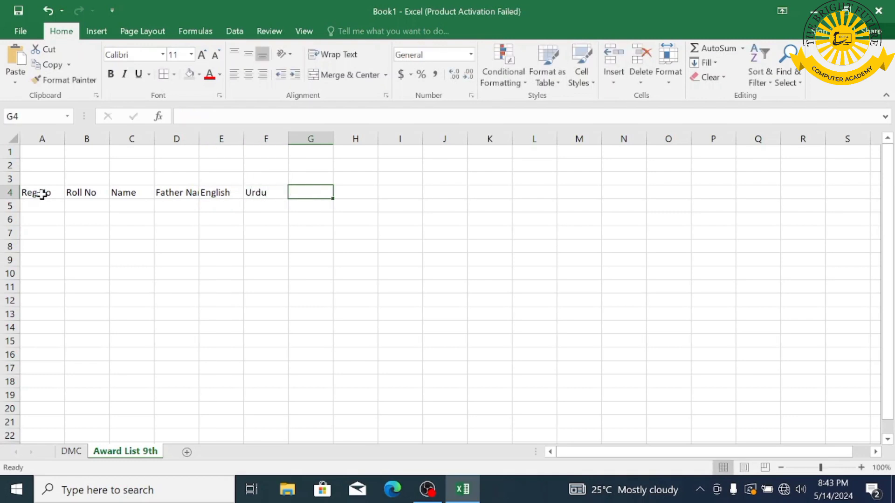
text(Pak S)
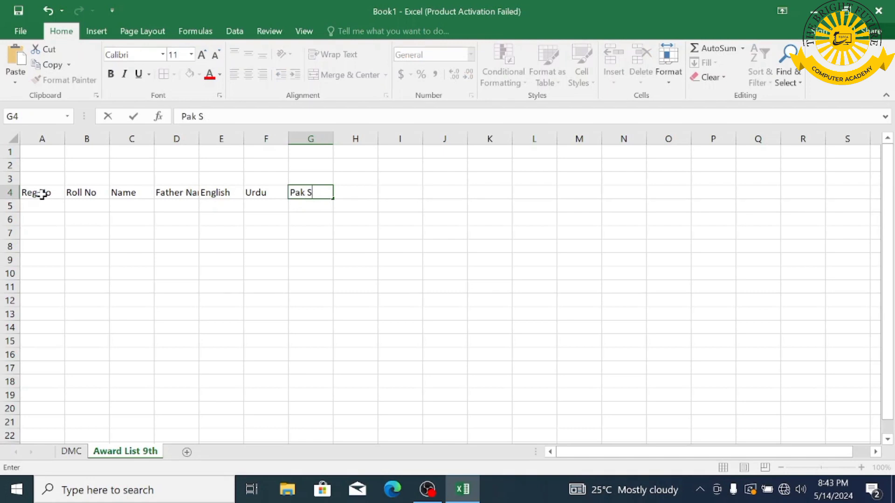
text(rtdy)
key(Tab)
text(Islam)
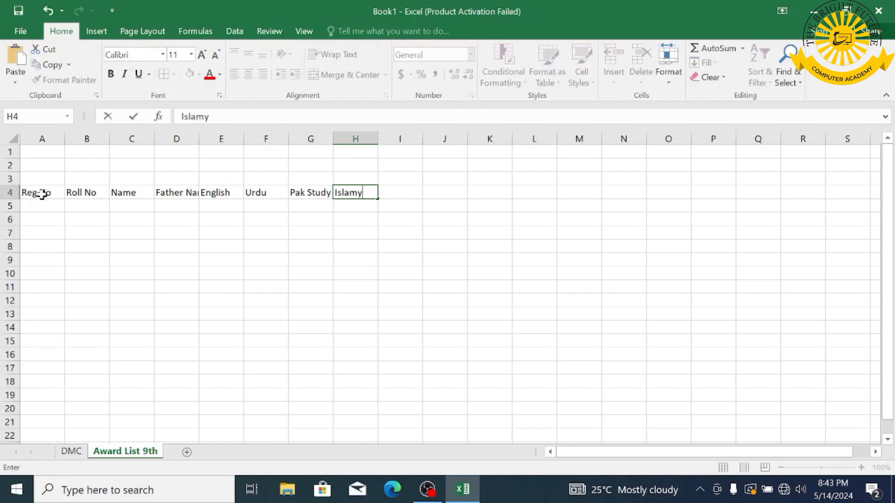
key(Tab)
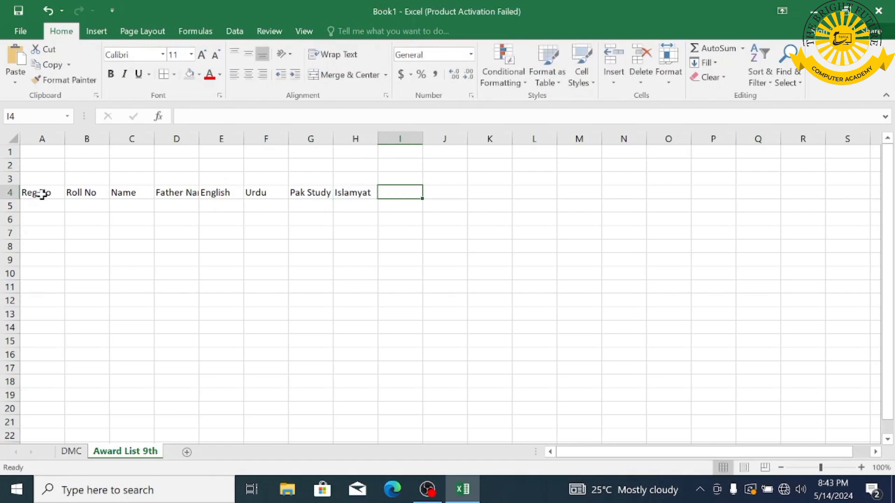
- Add Math, Physics, Chemistry and Biology headings, checking the DMC sheet's subject list
text(Maths)
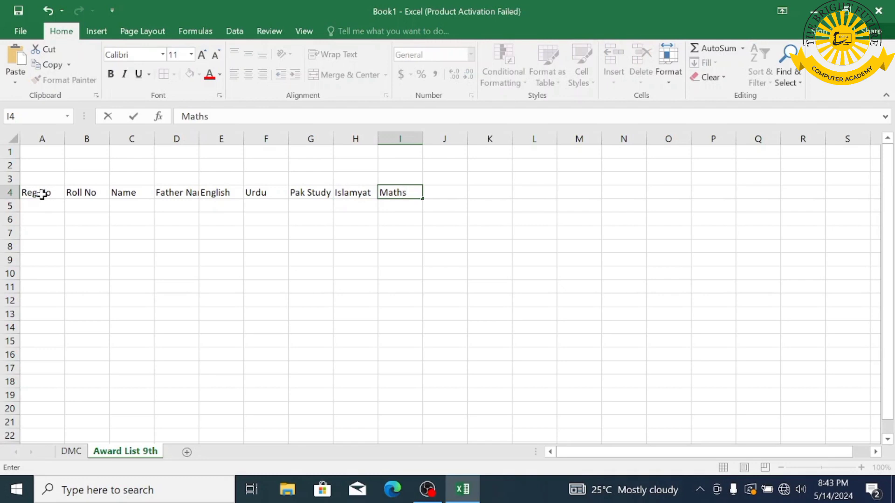
key(Tab)
text(Physi)
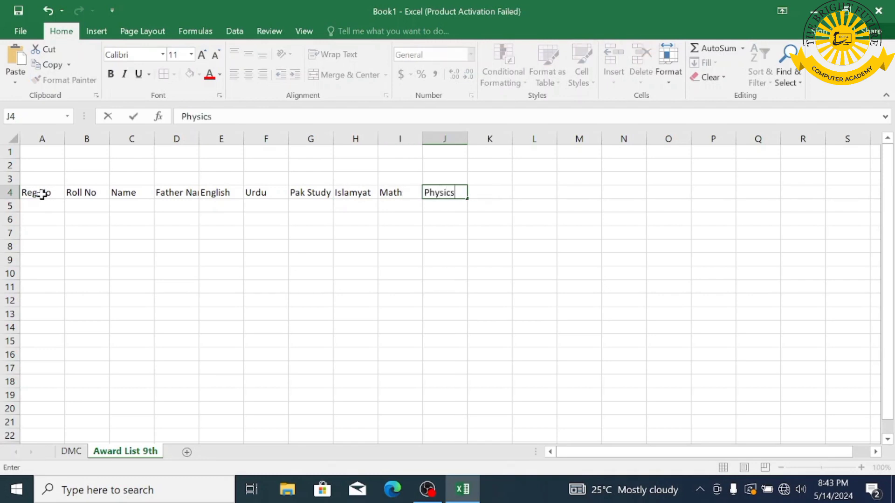
key(Tab)
text(Chemistry)
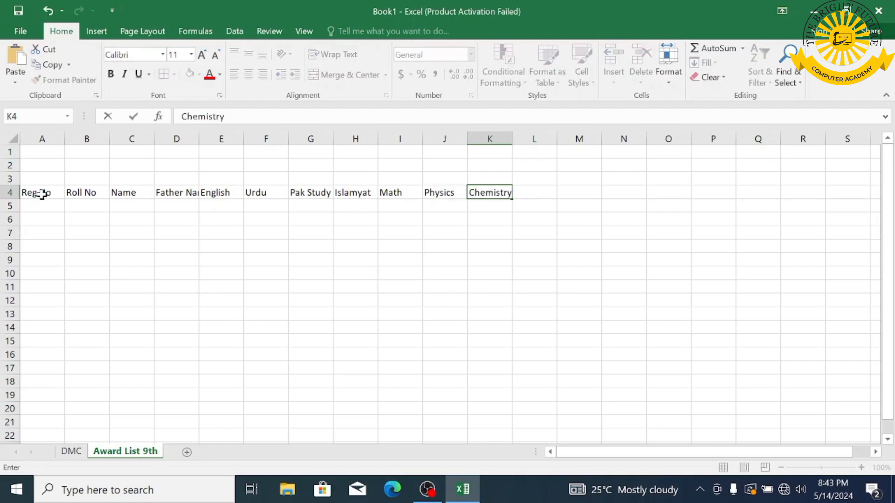
key(Tab)
text(B)
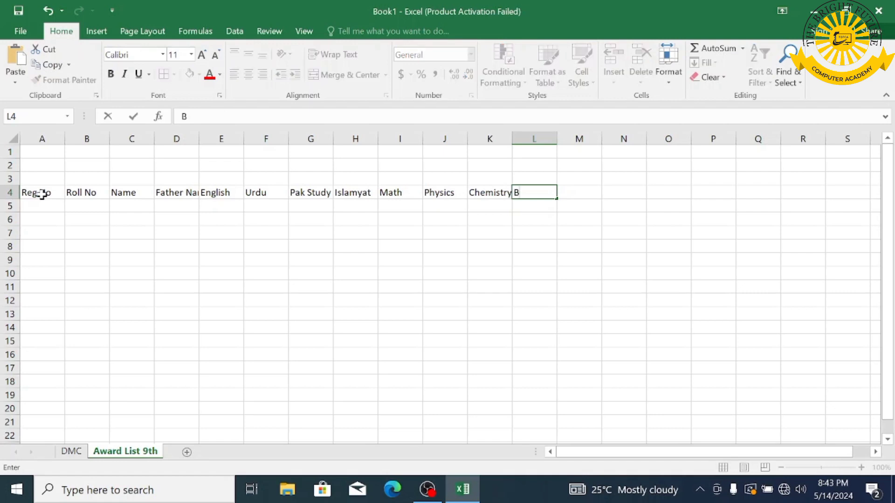
text(iology)
click(71, 451)
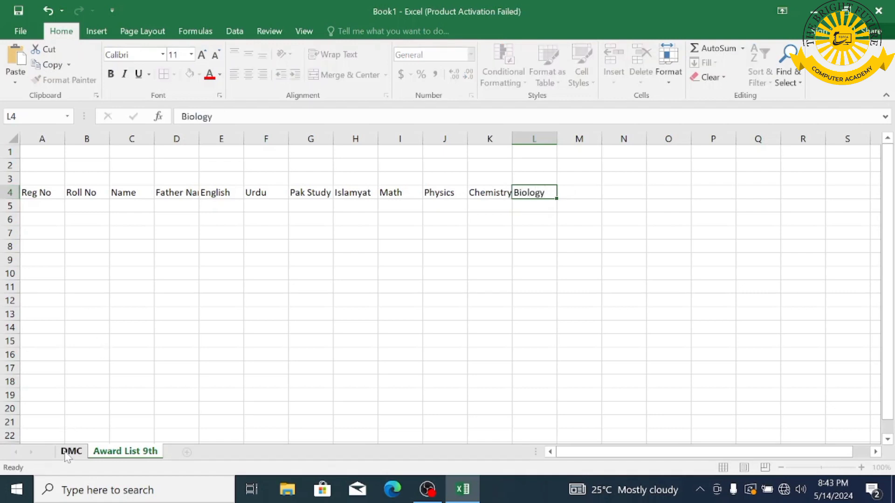
scroll(104, 393, down, 5)
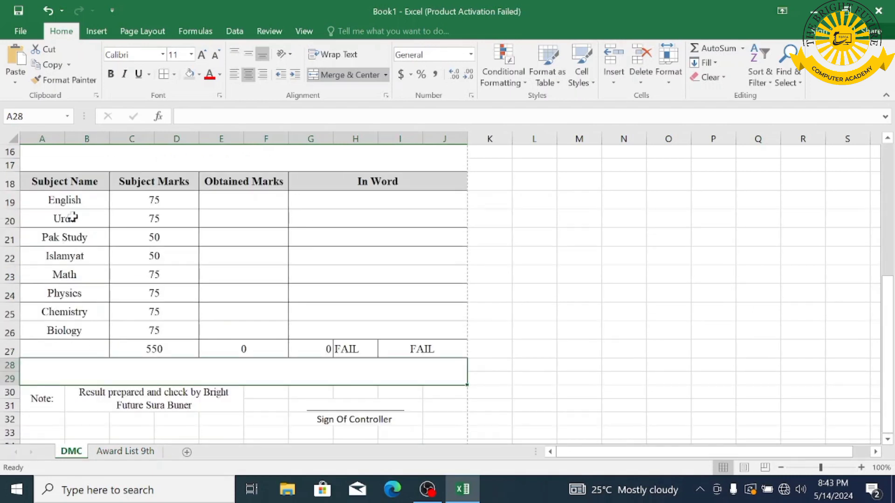
click(125, 451)
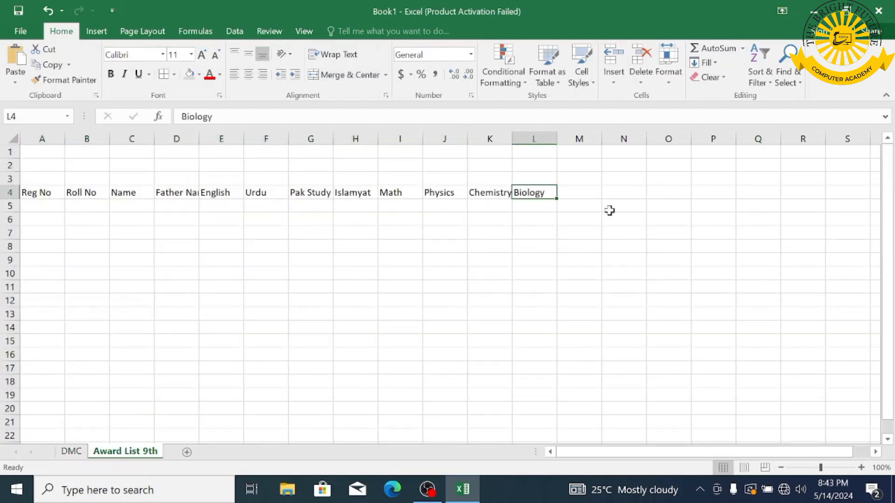
- Format header row A4:L4 with black fill and white font
drag(34, 193, 547, 194)
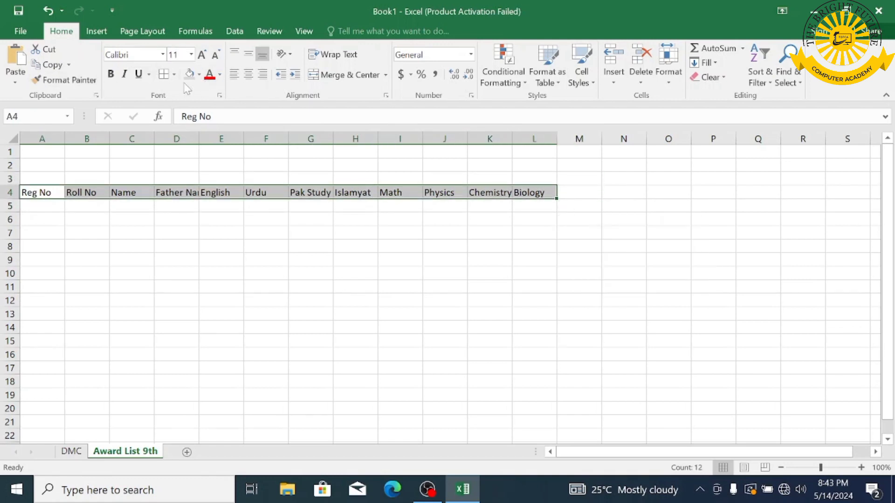
click(199, 74)
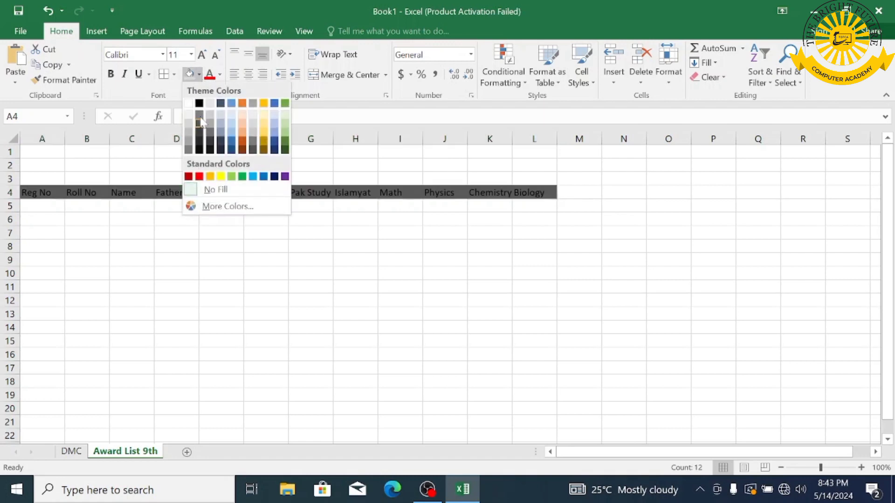
click(199, 104)
click(220, 75)
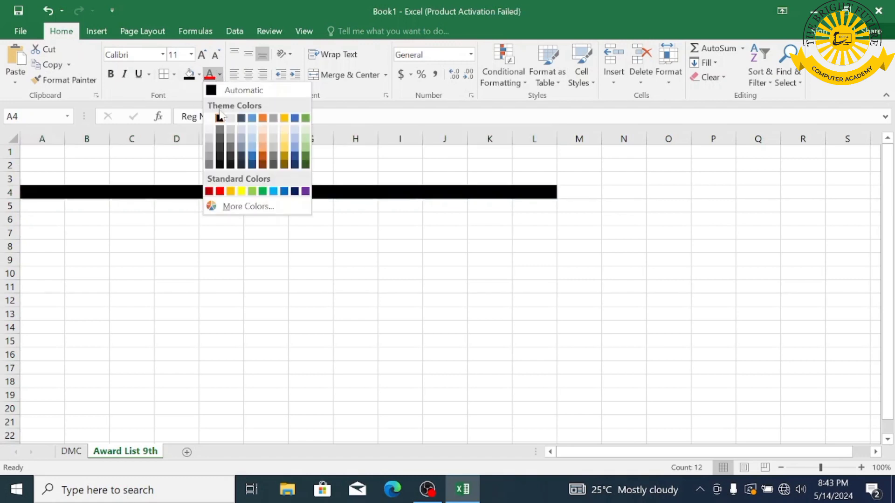
click(209, 118)
- Enter BF001 in A5 and fill registration numbers down to BF010 in A14
click(37, 208)
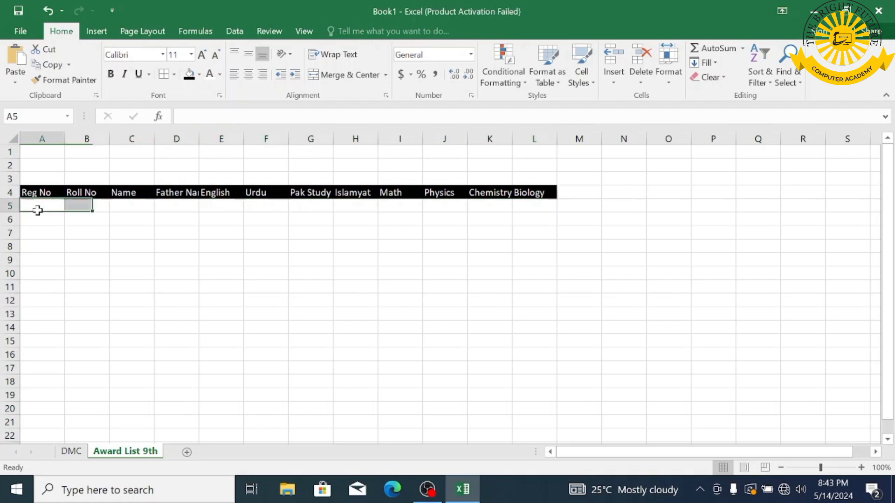
text(BF)
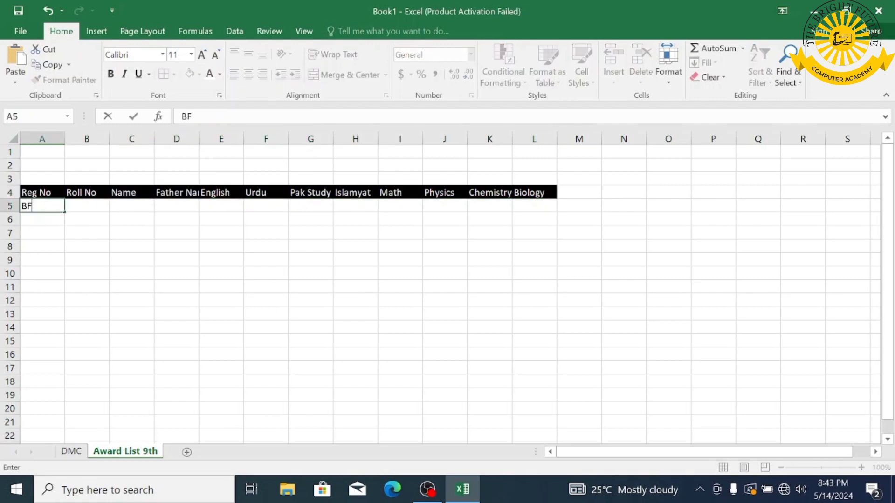
key(BackSpace)
key(BackSpace)
key(BackSpace)
drag(64, 212, 58, 333)
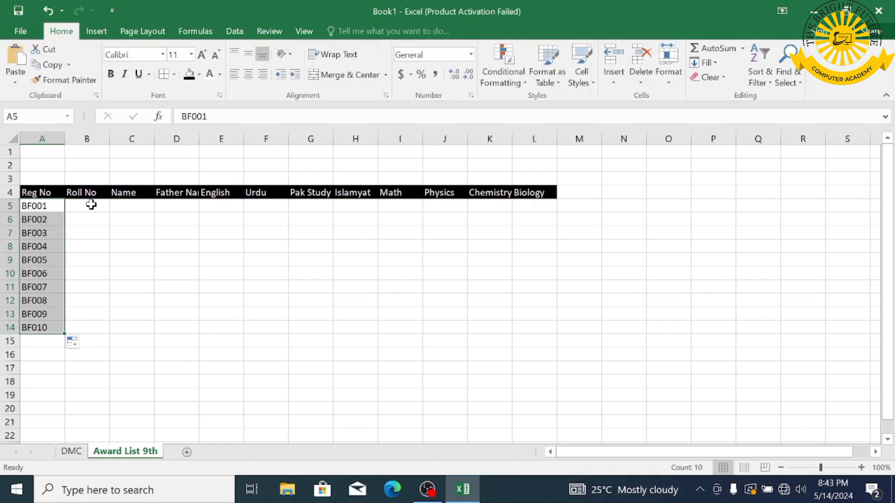
- Fill Roll No 1–10 in B5:B14 using Fill Series
click(91, 205)
text(1)
drag(110, 212, 111, 337)
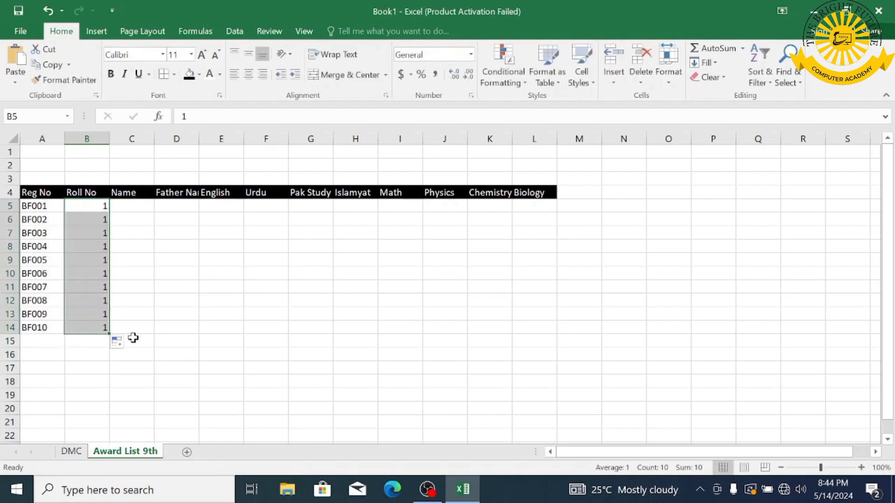
click(124, 346)
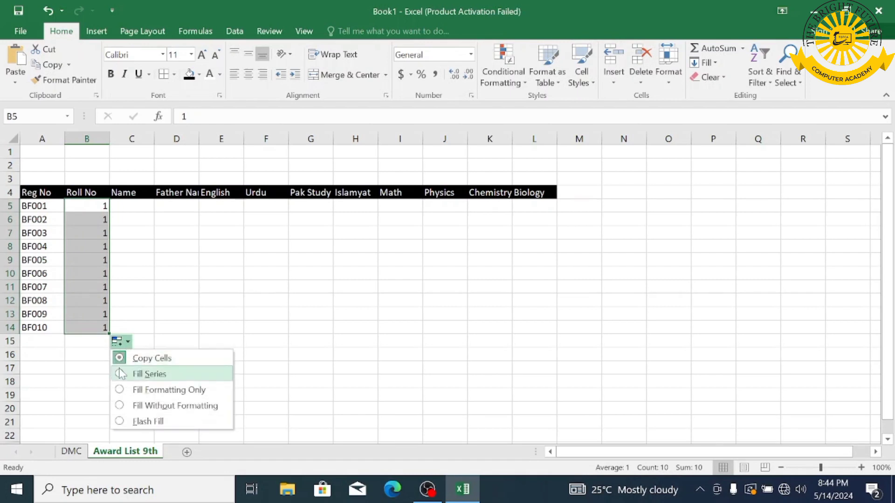
click(140, 373)
click(134, 204)
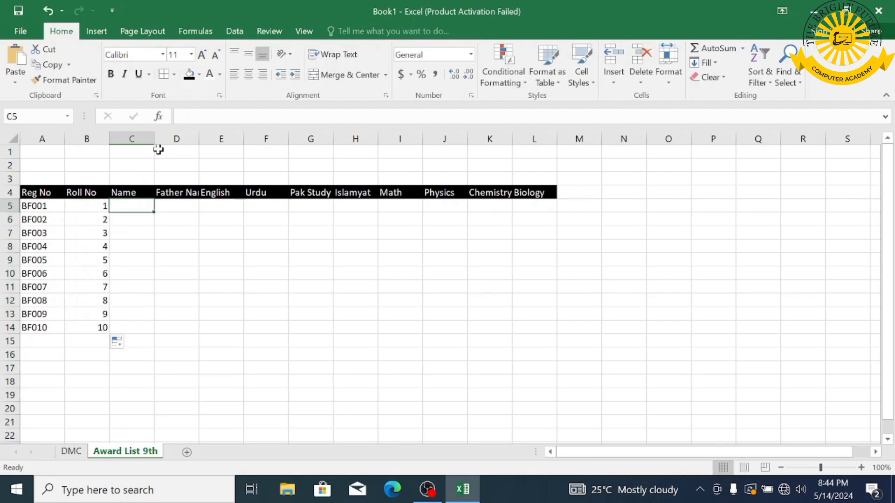
- Widen the Name column and enter student and father names for BF001 and BF002
drag(154, 144, 243, 139)
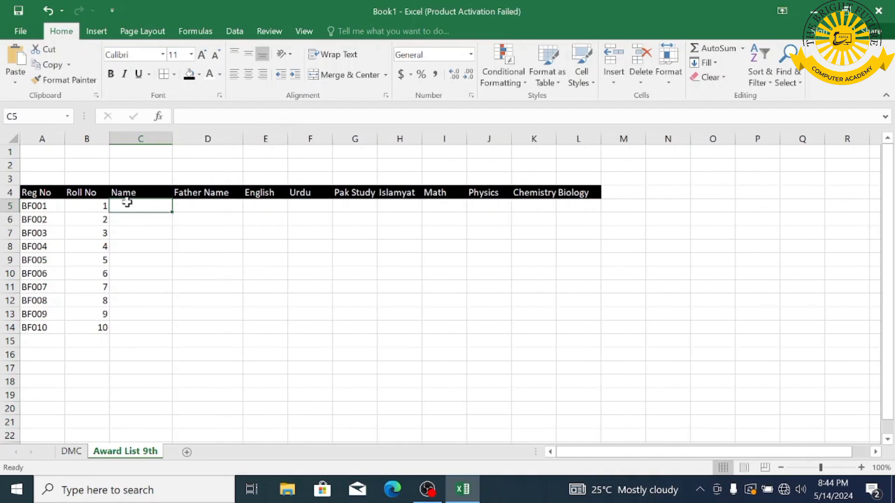
text(Naj)
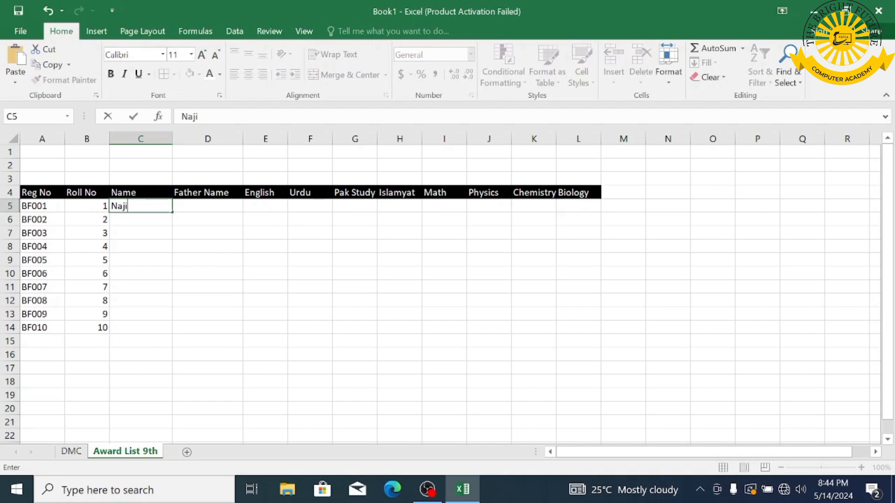
text(eeb)
click(214, 210)
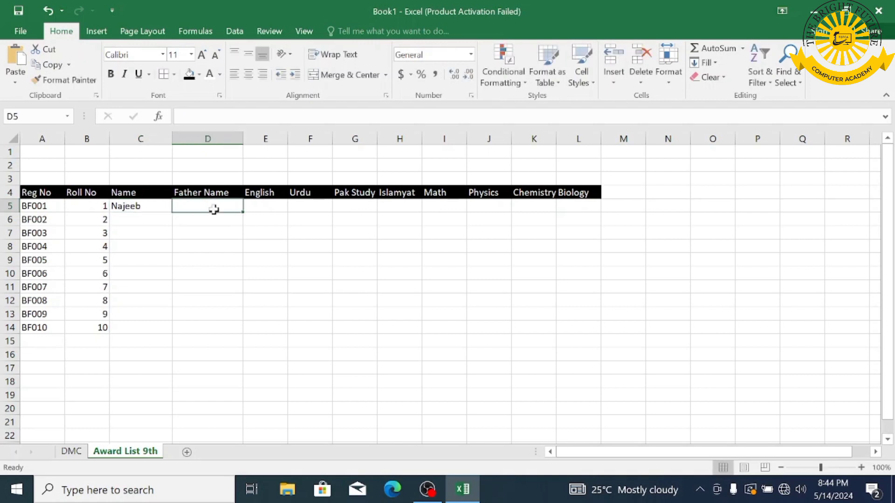
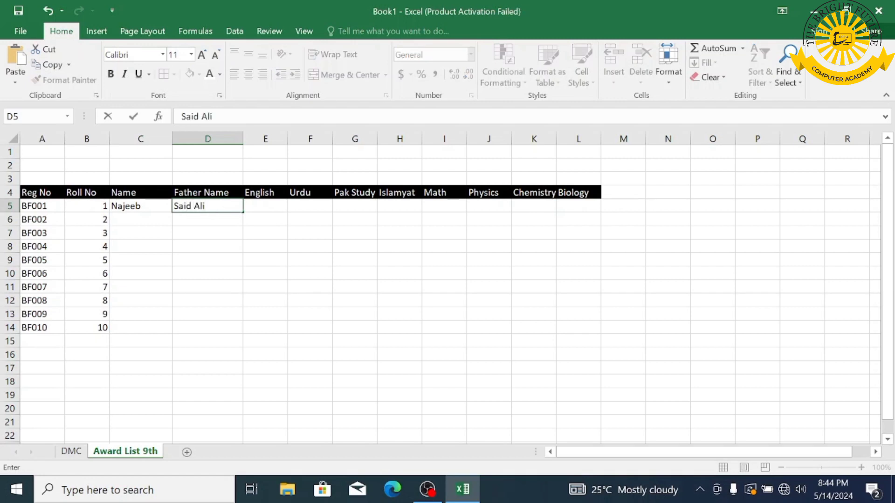
click(137, 220)
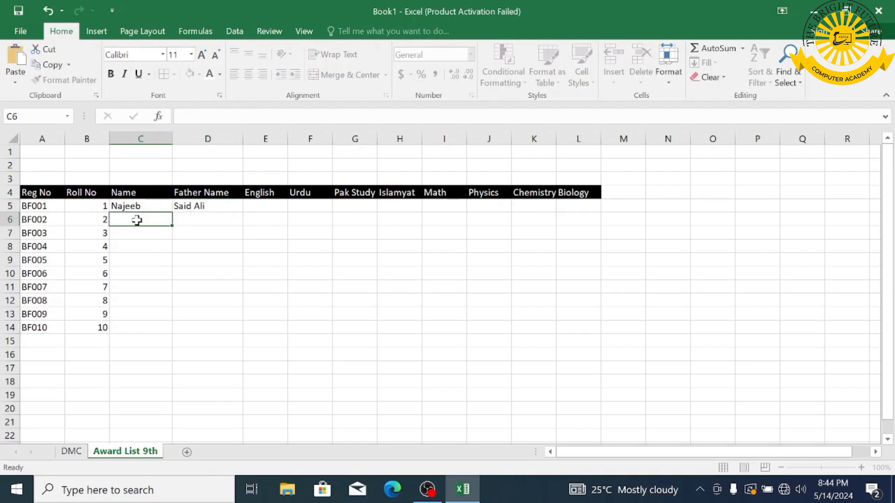
text(Waqas)
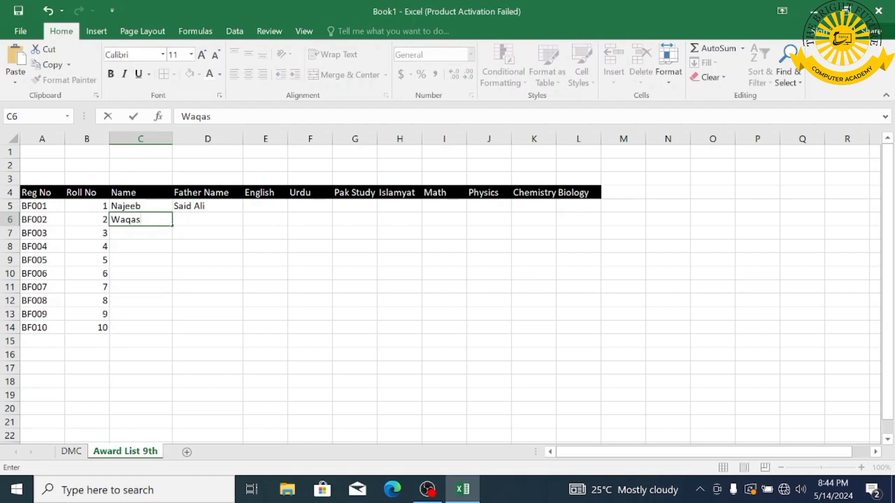
key(Tab)
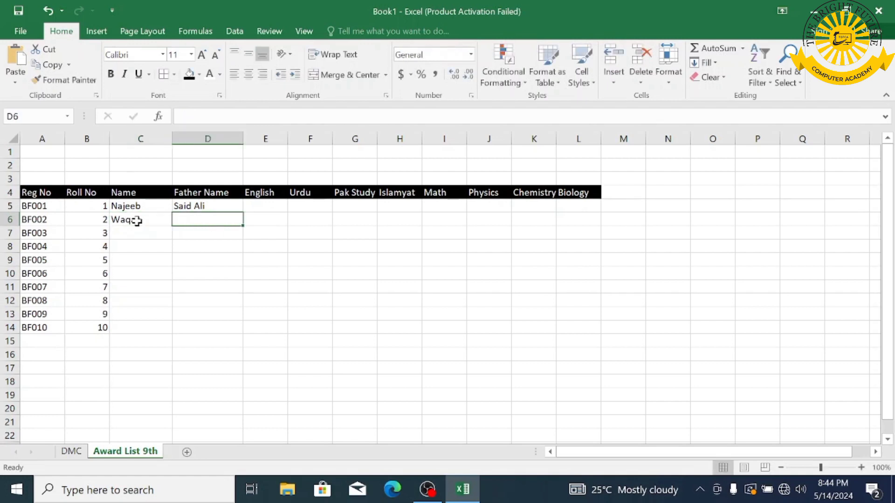
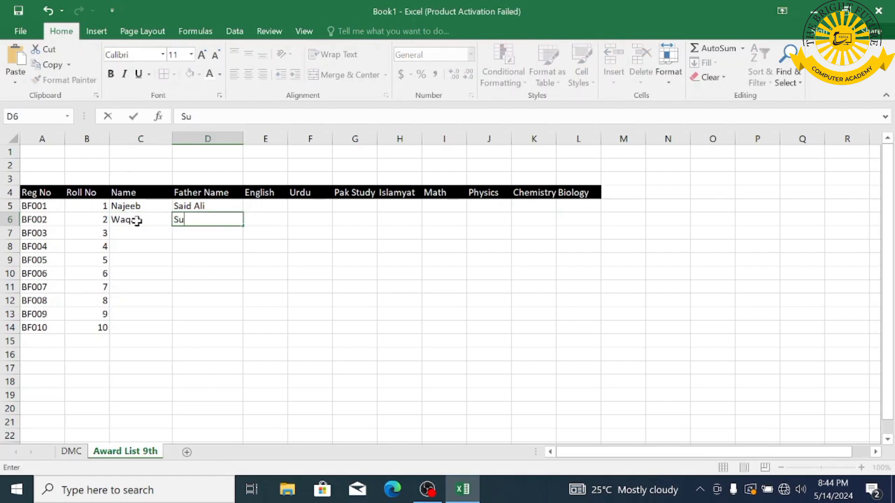
- Enter the student and father names for BF003 and BF004 in rows 7–8
click(124, 233)
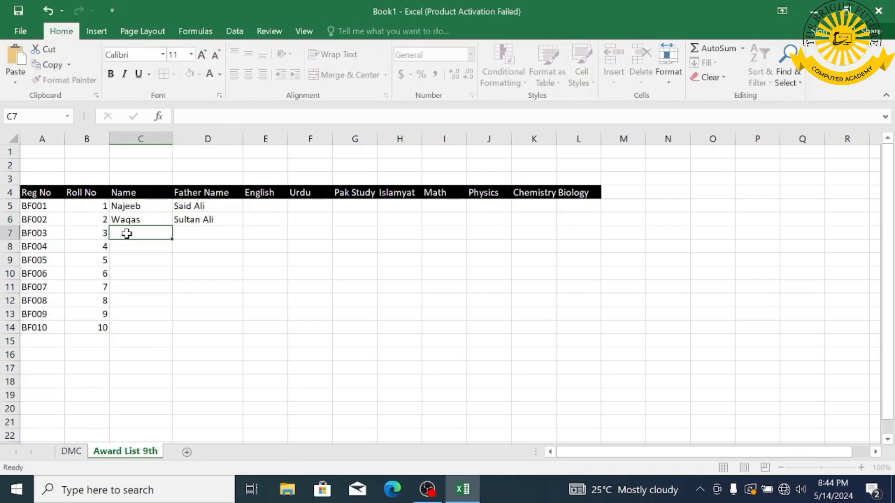
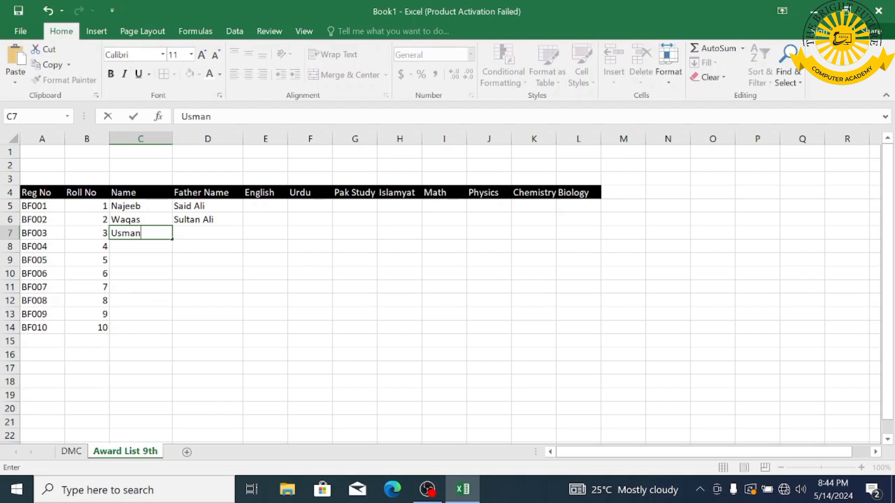
click(201, 234)
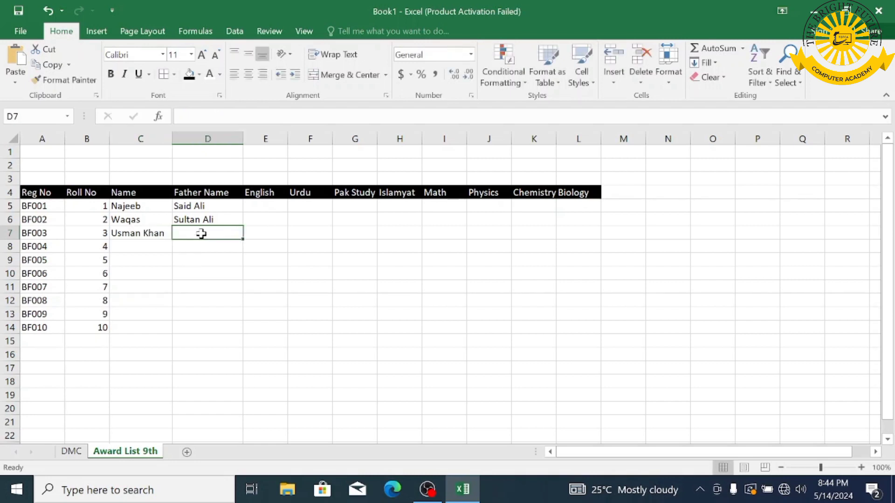
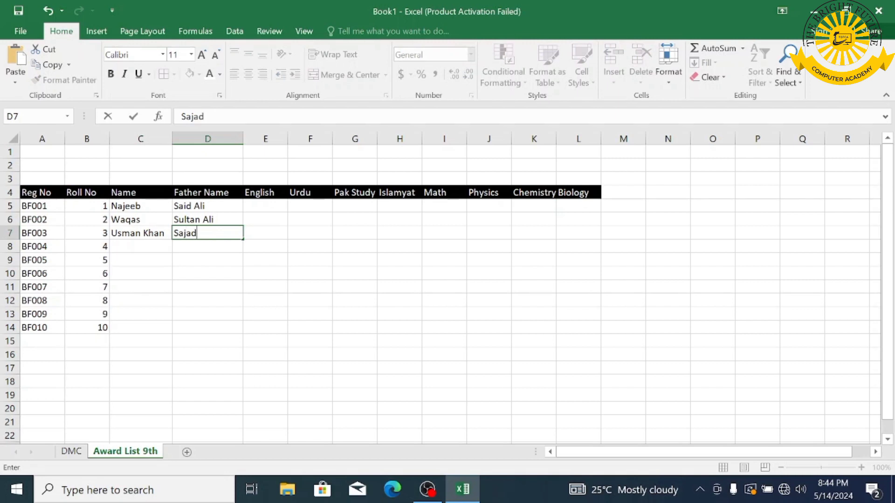
click(142, 251)
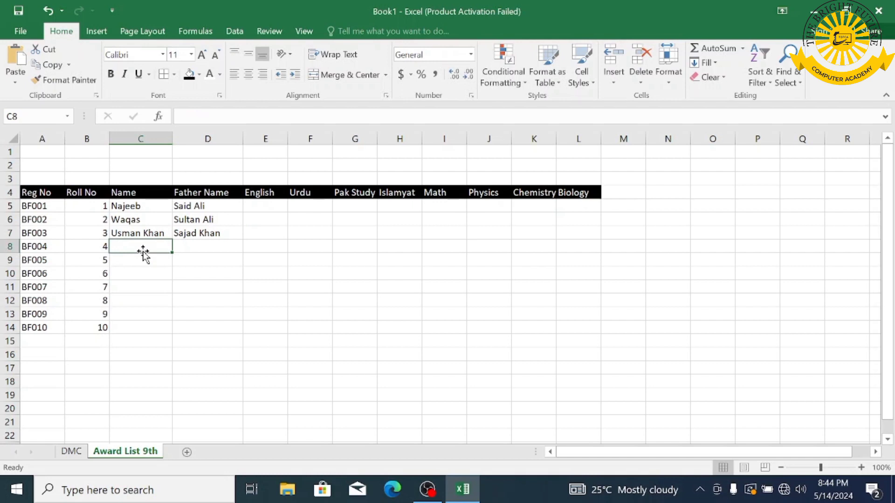
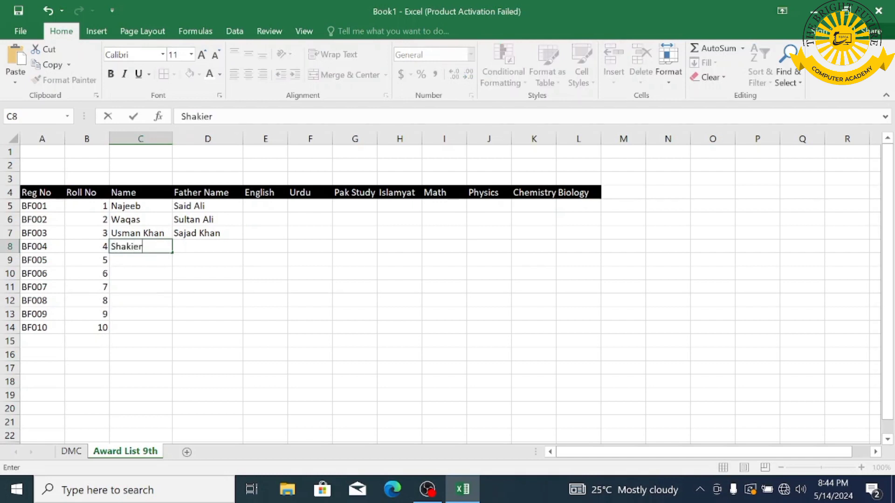
click(190, 245)
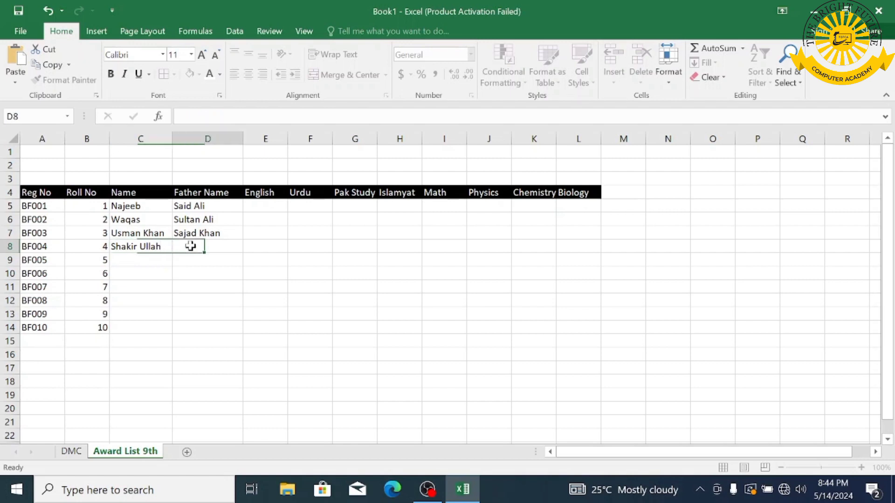
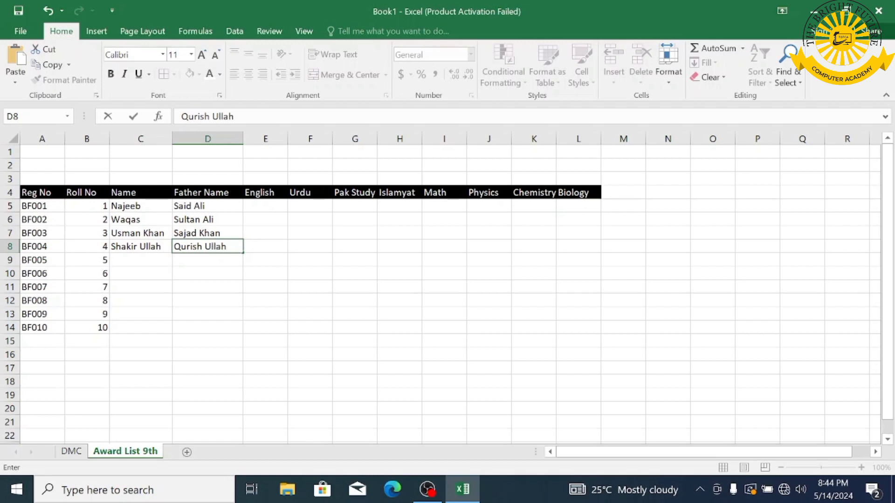
click(252, 191)
- Enter the English marks 66, 56, 45 and 36 in E5:E8
click(262, 205)
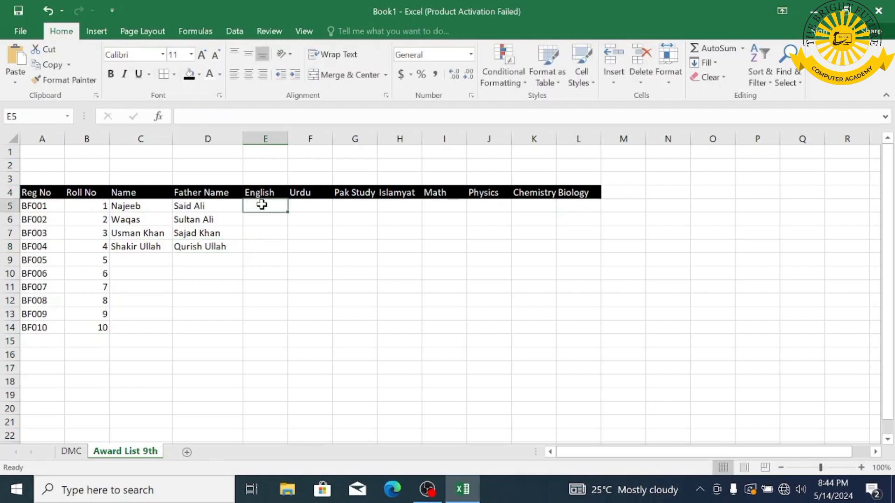
text(66)
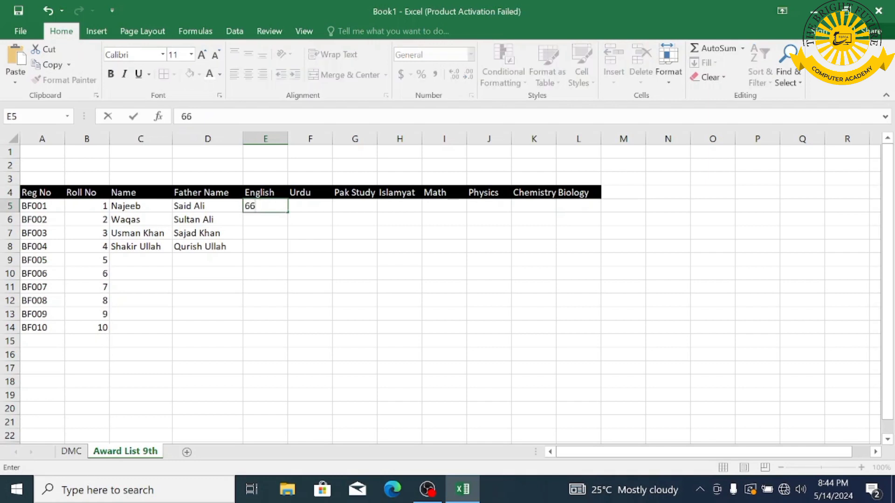
key(Return)
text(56)
key(Return)
text(45)
key(Return)
text(36)
key(Return)
- Enter the Urdu marks 70, 69, 45 and 68 for the four students
key(Up)
key(Up)
key(Up)
key(Up)
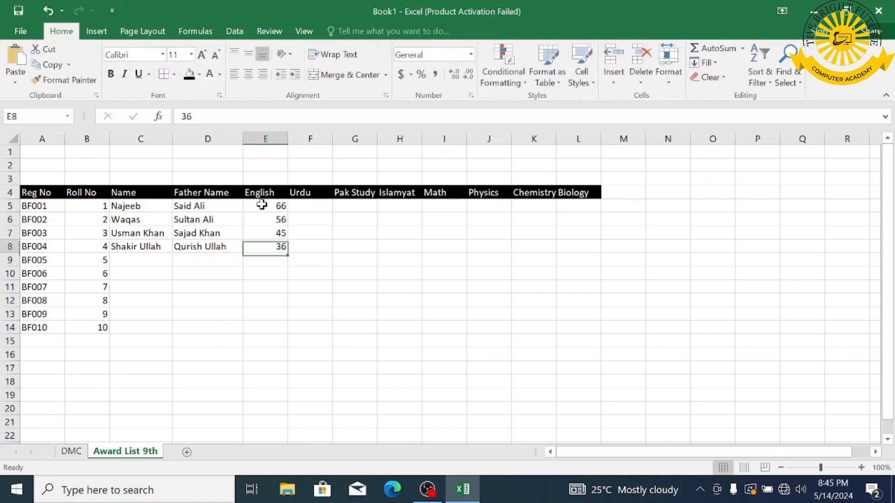
key(Right)
text(70)
key(Return)
text(69)
key(Return)
text(45)
key(Return)
text(68)
key(Return)
- Enter the Pak Study marks 45, 25, 36 and 45 in column G
key(Up)
key(Up)
key(Up)
key(Up)
key(Right)
text(45)
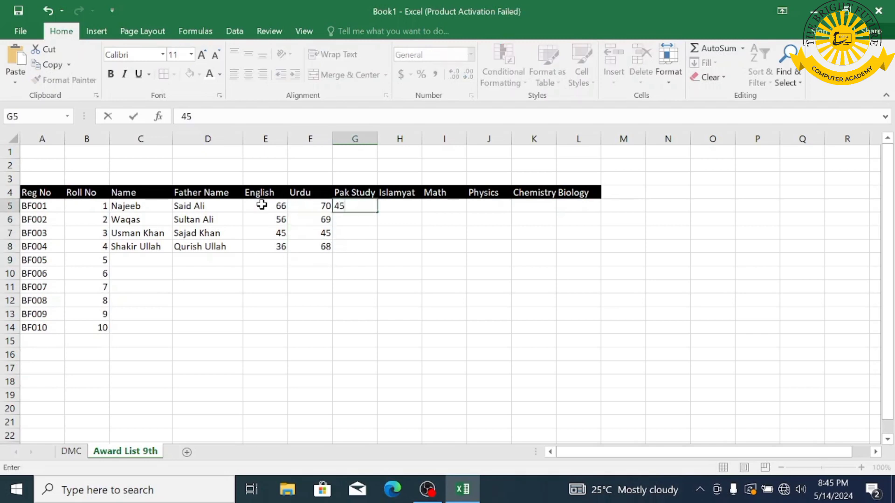
key(Right)
key(Down)
key(Left)
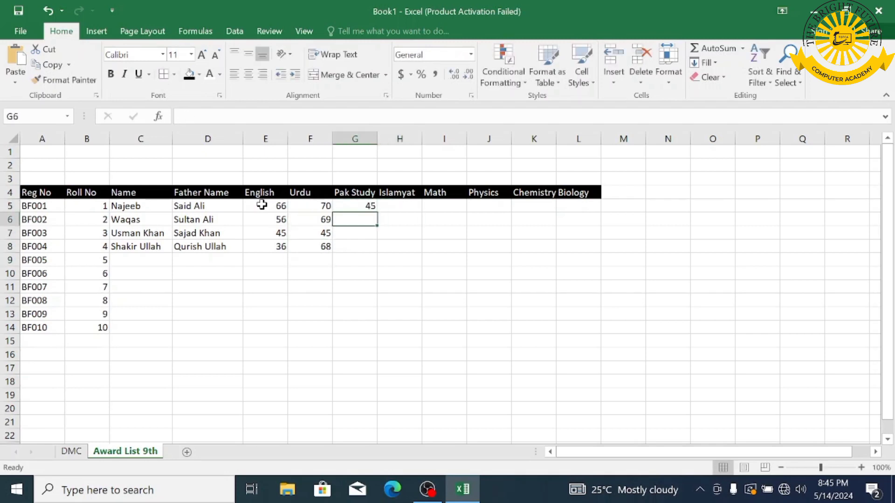
text(25)
key(Down)
text(36)
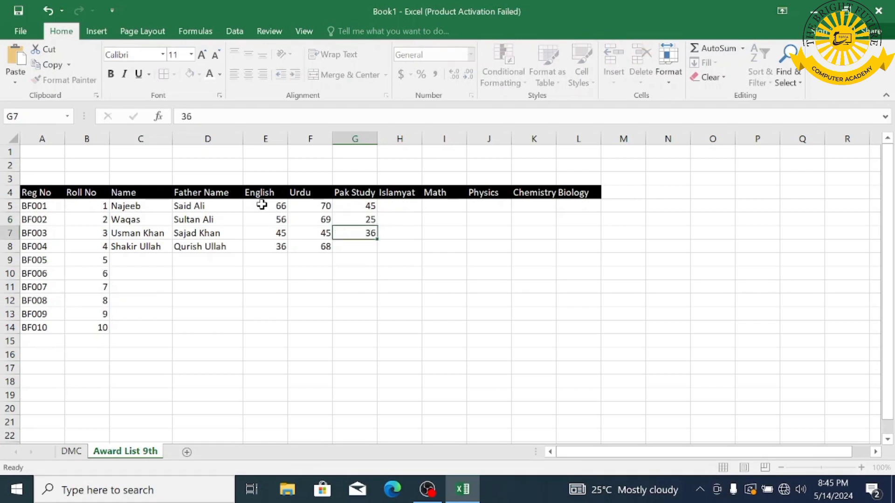
key(Left)
key(Right)
key(Down)
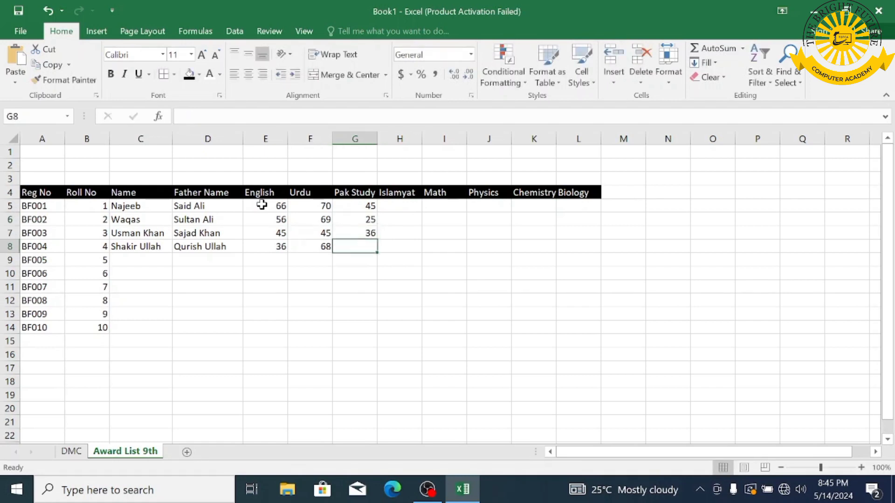
text(45)
key(Return)
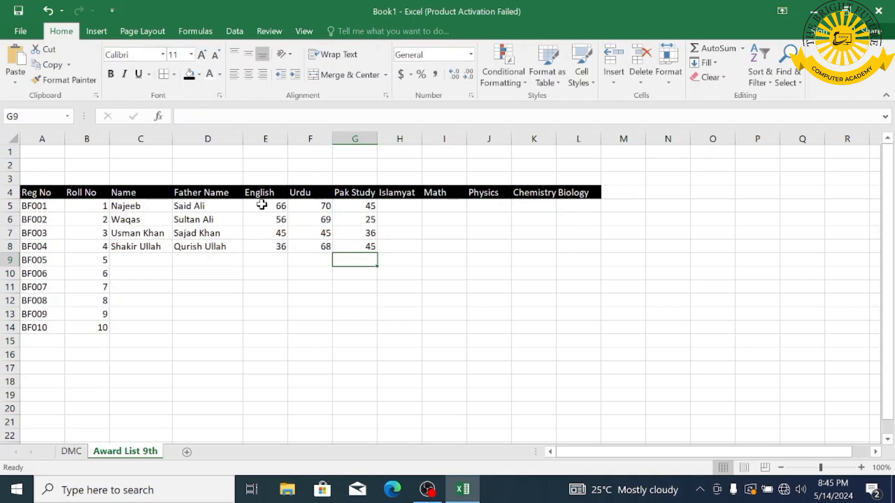
- Enter the Islamyat marks 45, 36, 34 and 46
key(Right)
key(Up)
key(Up)
key(Up)
key(Up)
text(45)
key(Return)
text(36)
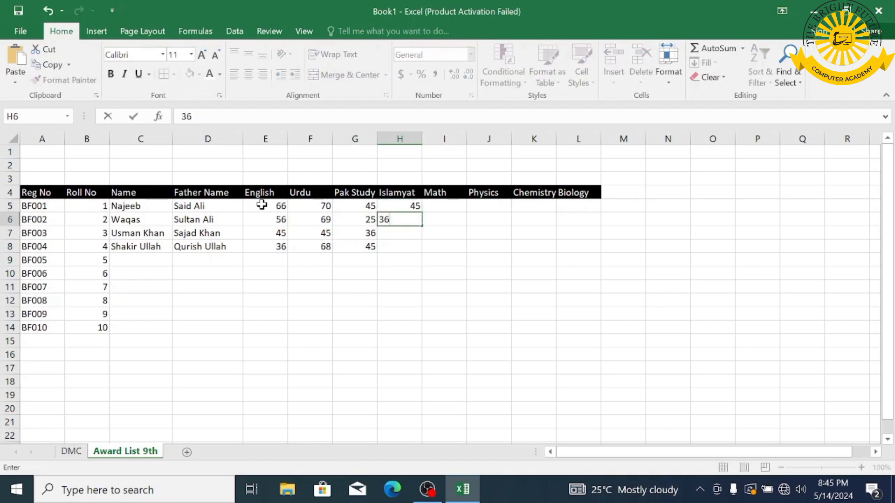
key(Return)
text(34)
key(Return)
text(46)
key(Return)
- Enter the Math marks 70, 66, 69 and 45
key(Up)
key(Right)
key(Right)
key(Up)
key(Up)
key(Up)
key(Left)
text(70)
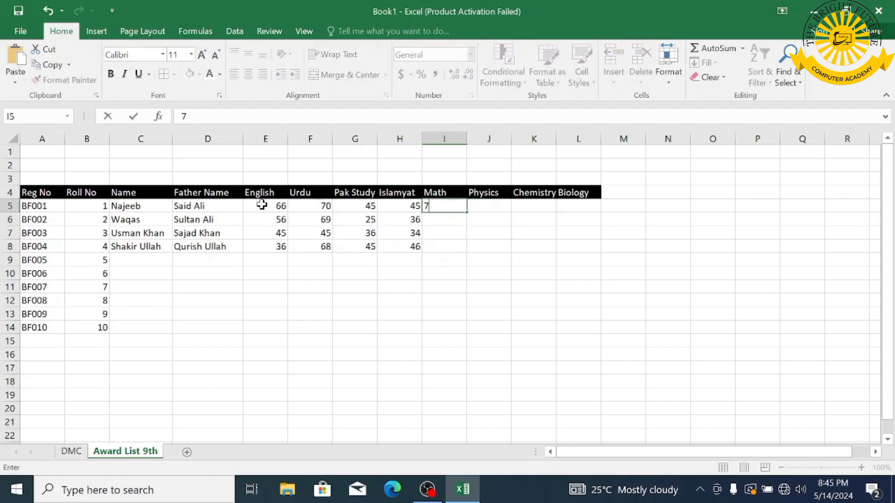
key(Return)
text(66)
key(Return)
text(69)
key(Return)
text(45)
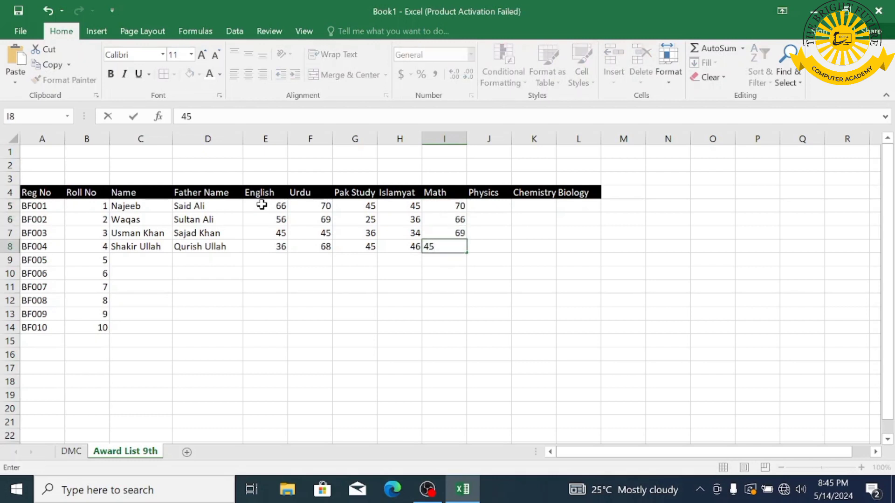
key(Right)
- Enter the Physics marks 66, 70, 65 and 45
key(Up)
key(Up)
key(Up)
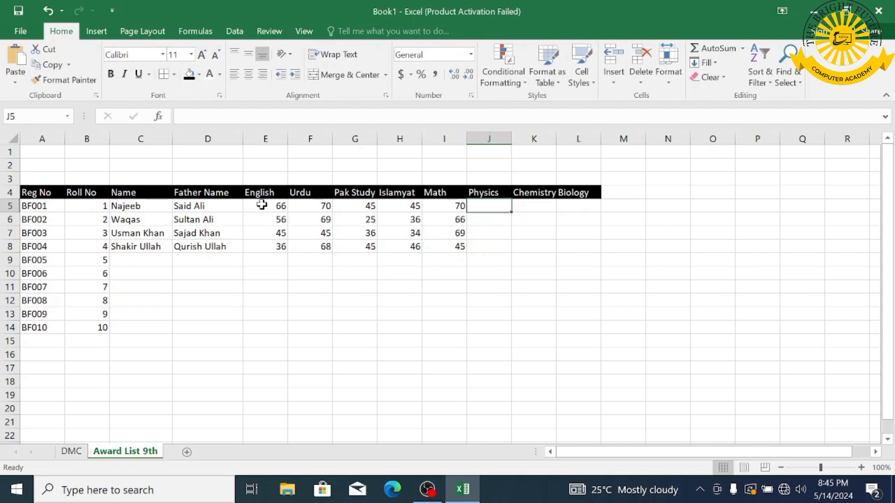
text(66)
key(Return)
text(70)
key(Return)
text(654)
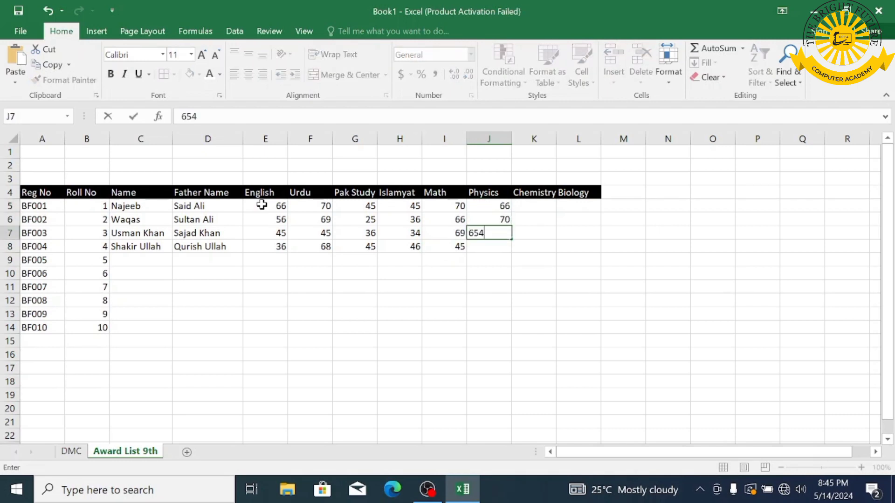
key(Return)
text(45)
key(Return)
- Enter the Chemistry marks 45, 66, 36 and 70
key(Right)
key(Up)
key(Up)
key(Up)
key(Up)
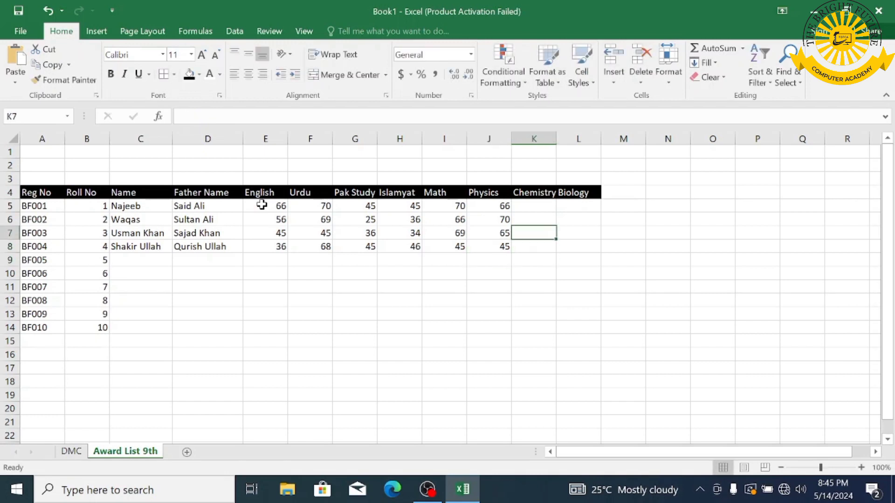
text(45)
key(Return)
text(66)
key(Return)
text(36)
key(Return)
text(70)
key(Return)
- Enter the Biology marks 45, 65, 45 and 36, and clear the stray 25 from M5
key(Up)
key(Up)
key(Up)
key(Up)
key(Right)
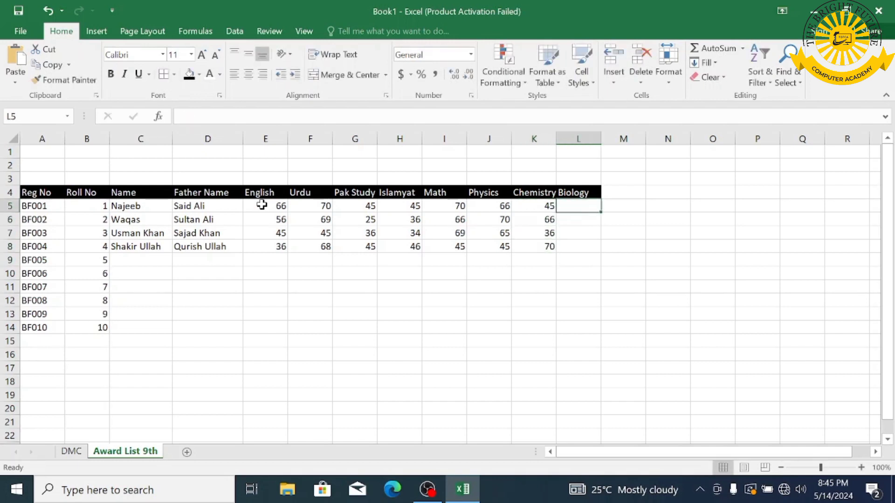
text(45)
key(Right)
text(25)
key(Return)
key(Up)
key(Left)
key(Down)
text(65)
key(Return)
text(45)
key(Return)
text(36)
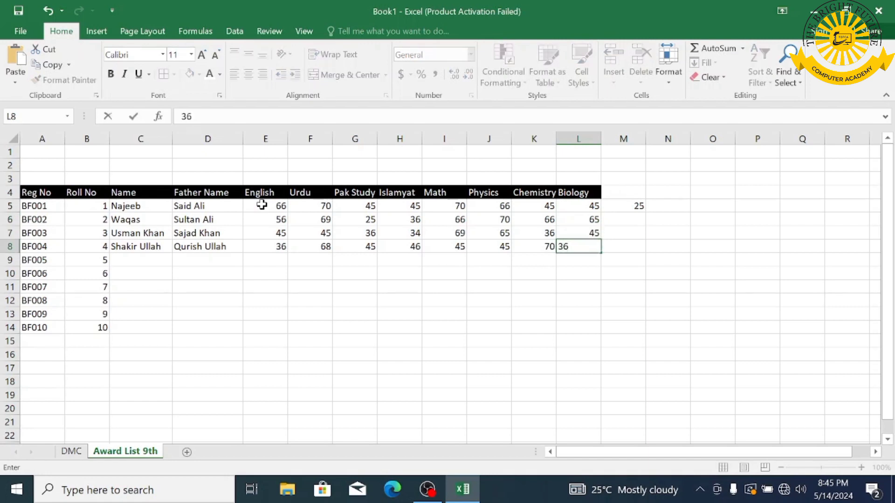
key(Right)
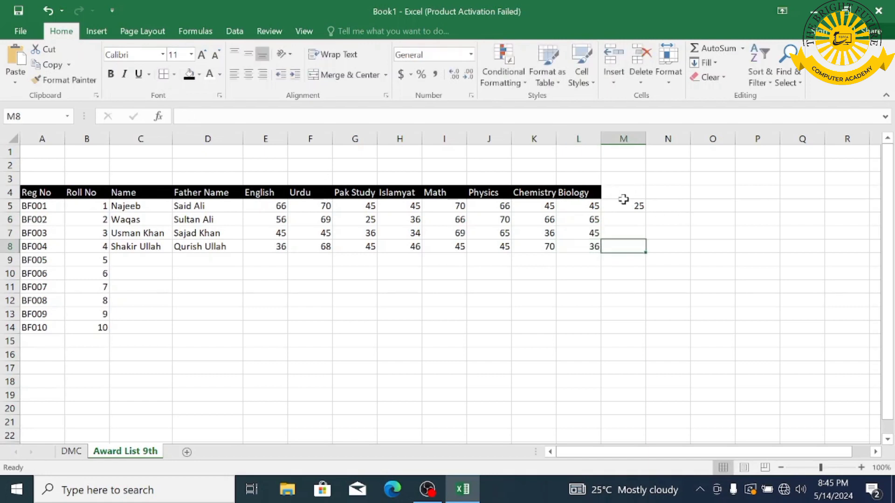
click(623, 202)
key(BackSpace)
- Apply All Borders to the table range A4:L14
click(310, 314)
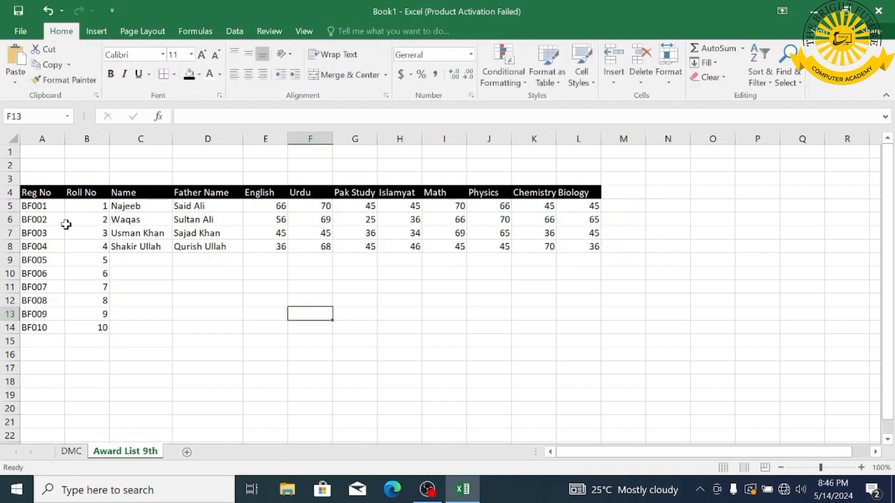
drag(35, 192, 590, 345)
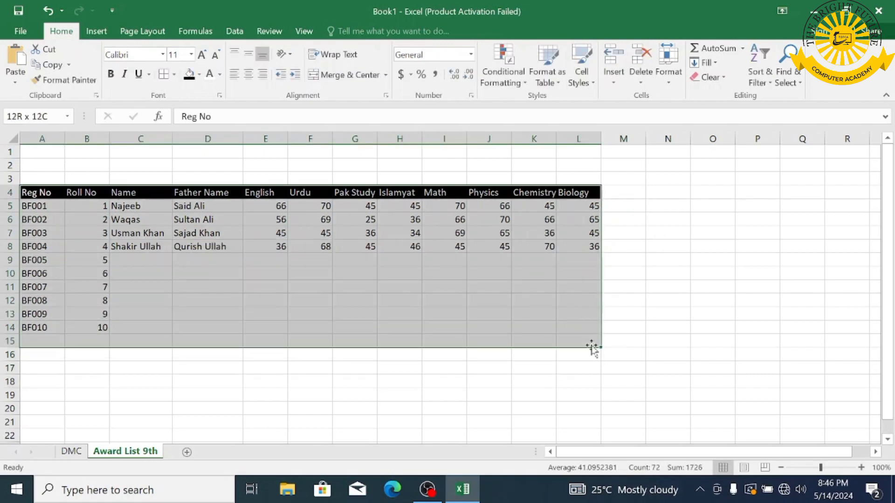
click(591, 345)
drag(51, 191, 585, 327)
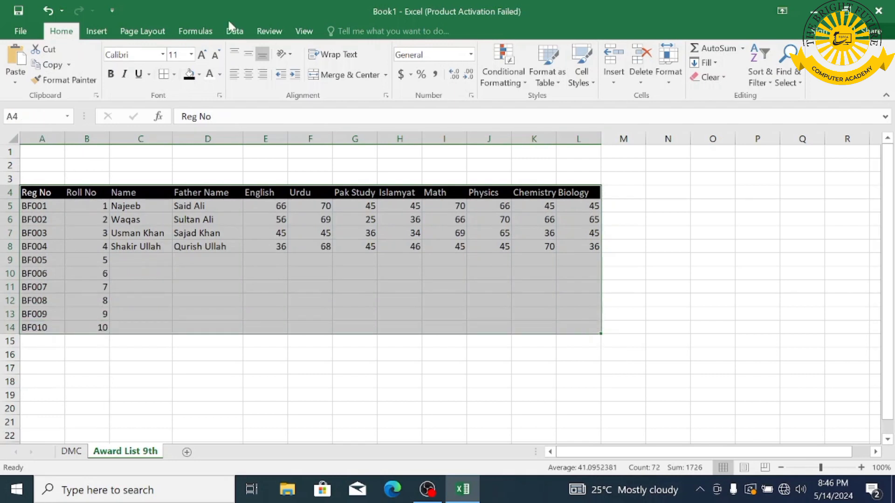
click(159, 76)
- Set the table's font to Times New Roman
click(140, 54)
text(Times New Ro)
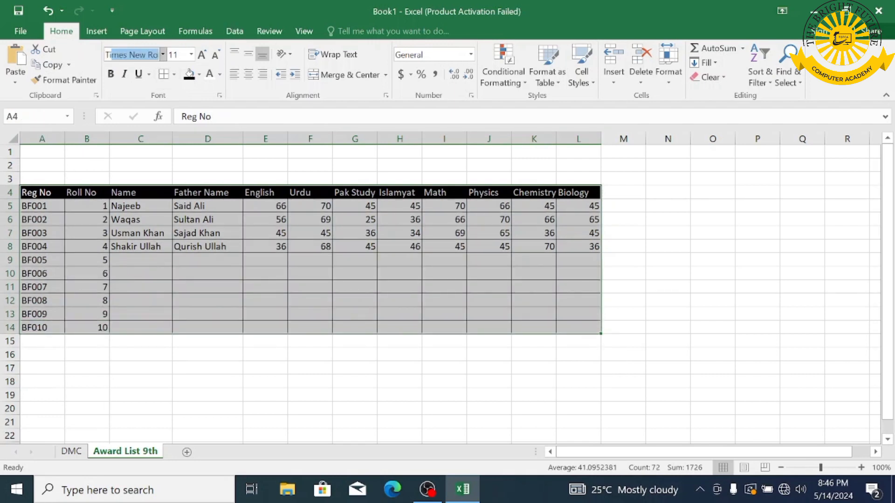
key(Return)
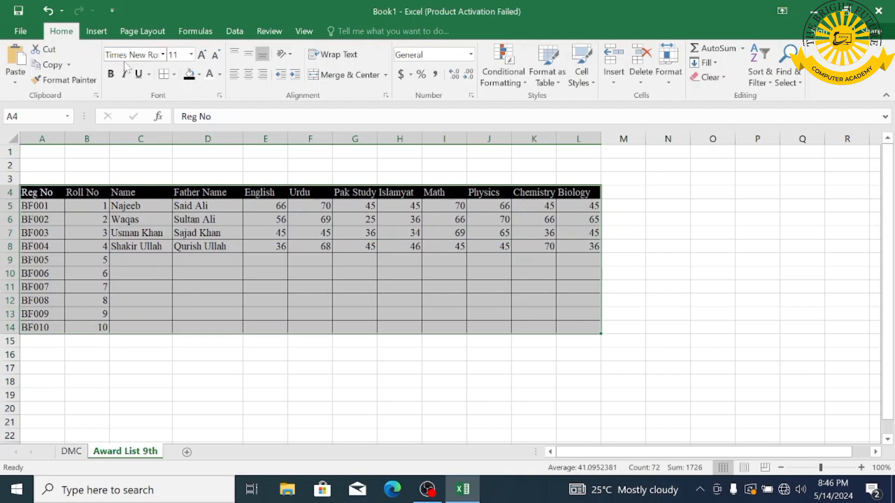
click(713, 219)
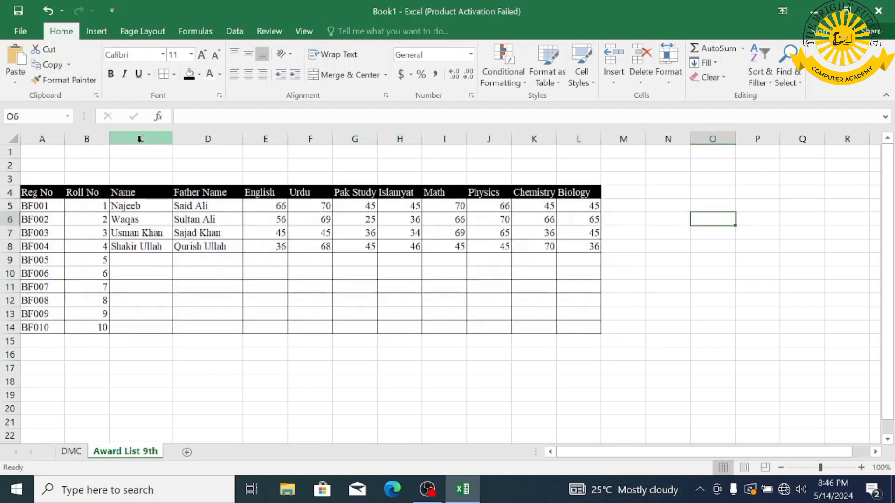
- Merge rows 1–3 and type the title 'Award List Class 9th'
drag(52, 151, 592, 182)
click(350, 76)
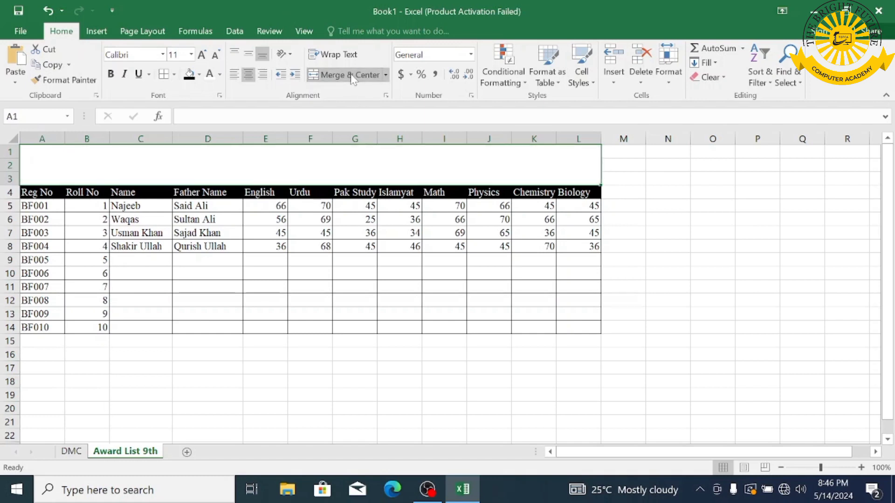
text(Award)
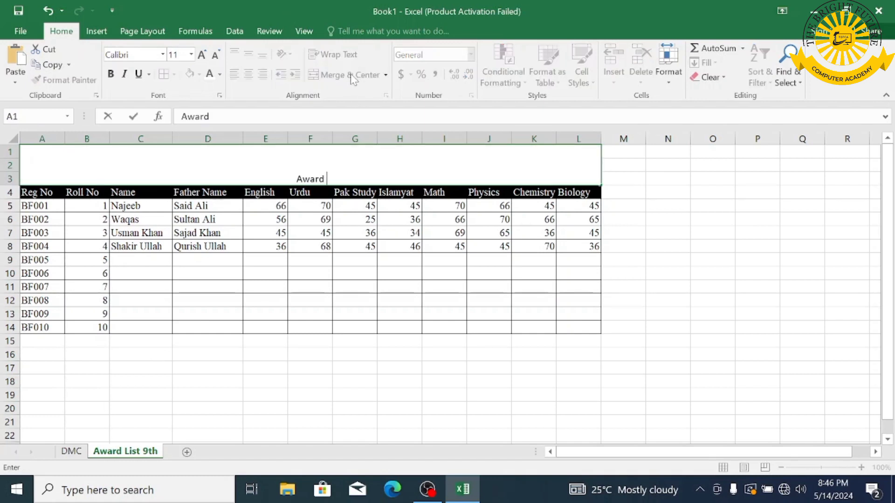
text( List)
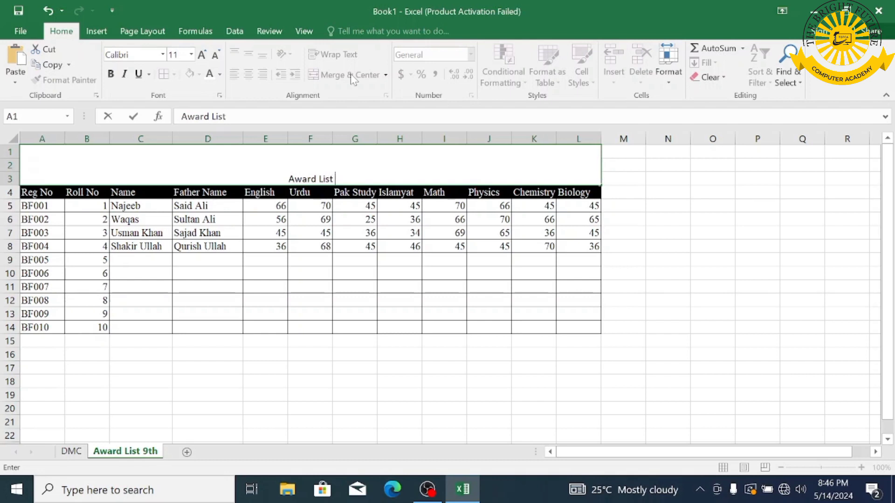
text( Class)
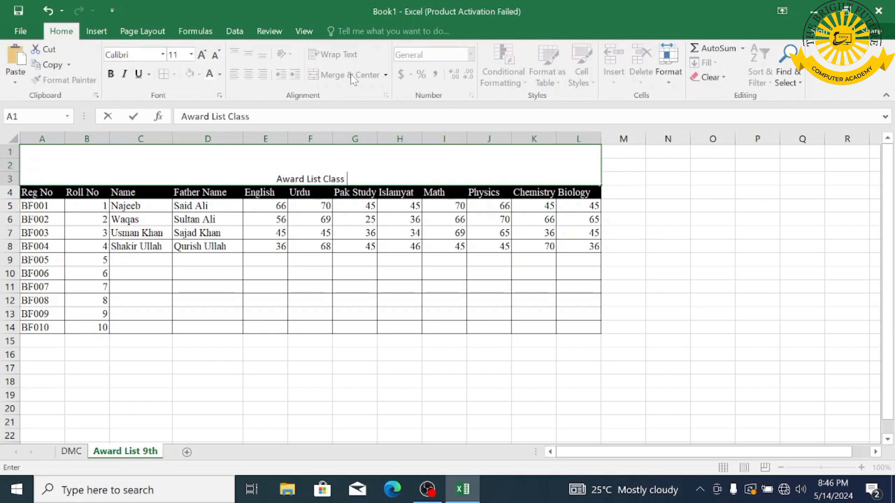
text( 9th)
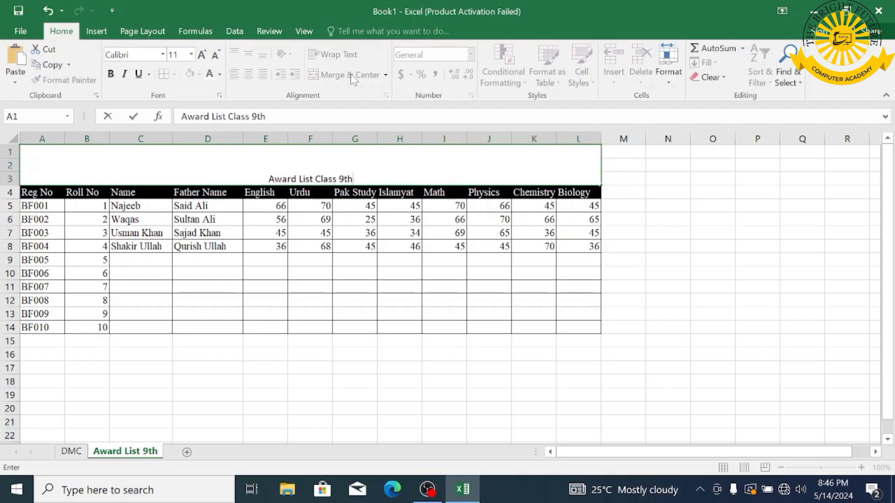
click(694, 203)
- Middle-align the title in Times New Roman at about 24 pt, then go to the DMC sheet
click(266, 170)
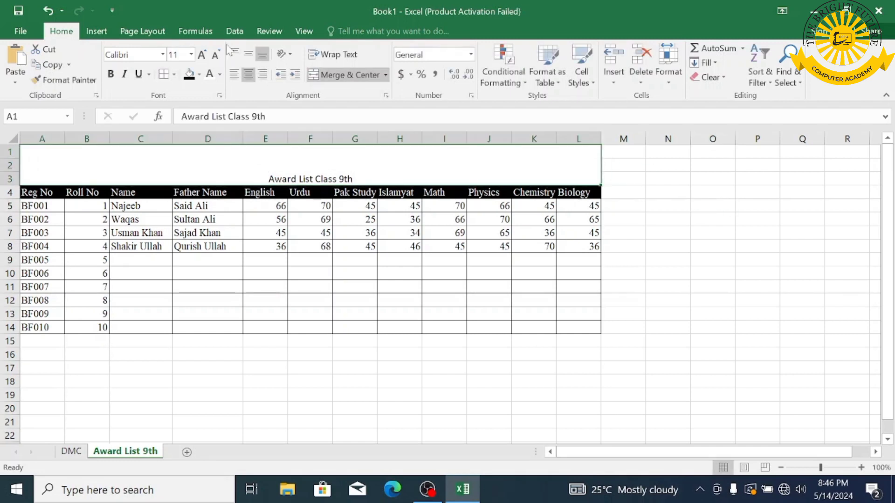
click(247, 55)
click(121, 54)
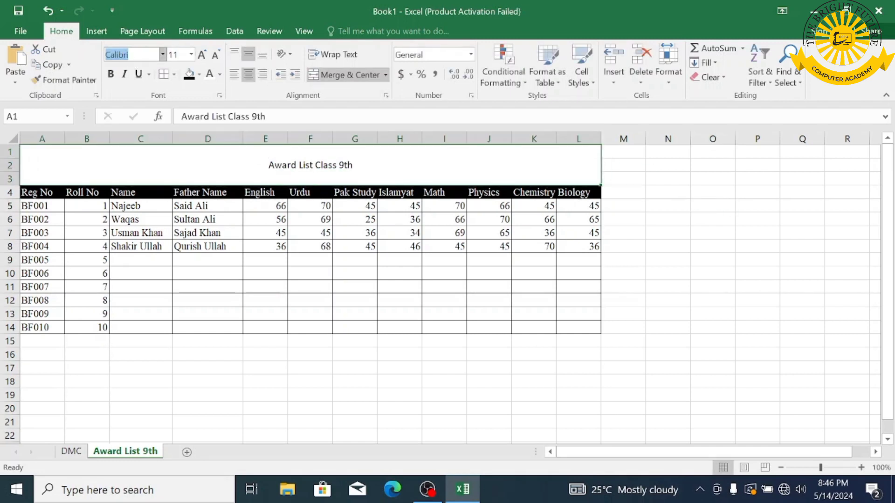
text(Times New Ro)
key(Return)
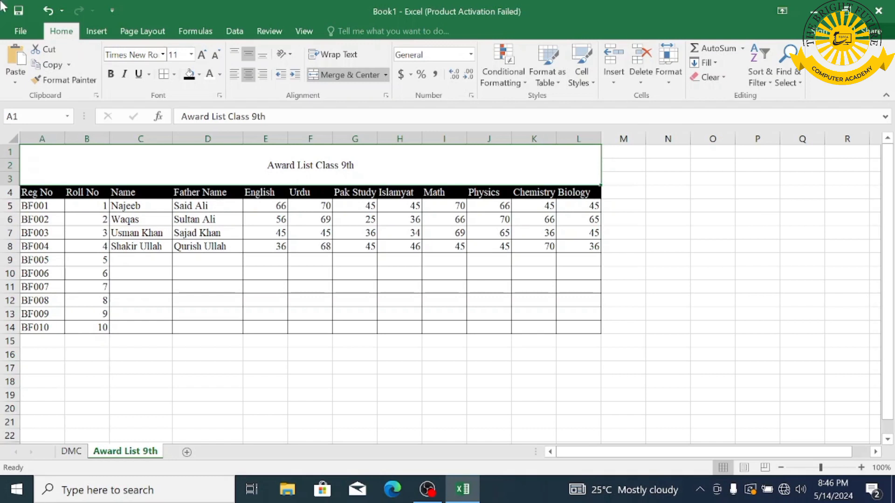
click(203, 55)
click(203, 55)
click(203, 55)
click(203, 55)
click(203, 55)
click(203, 55)
click(203, 55)
click(335, 371)
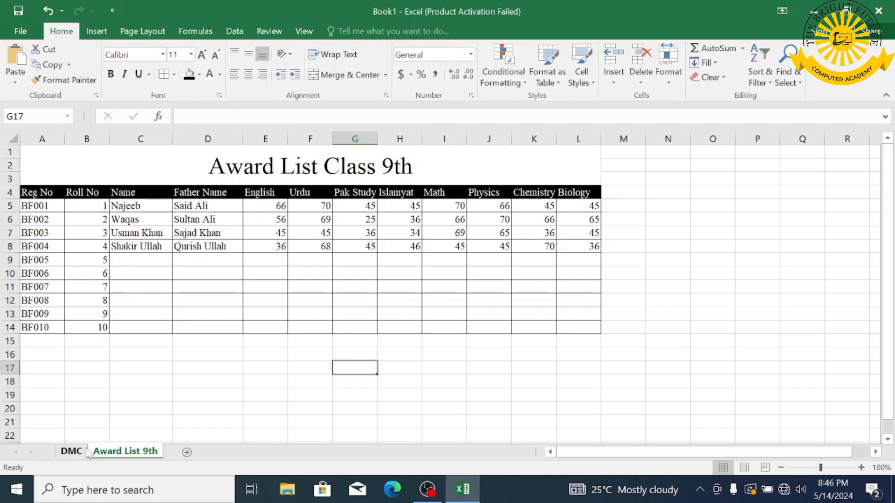
click(86, 452)
scroll(429, 242, up, 5)
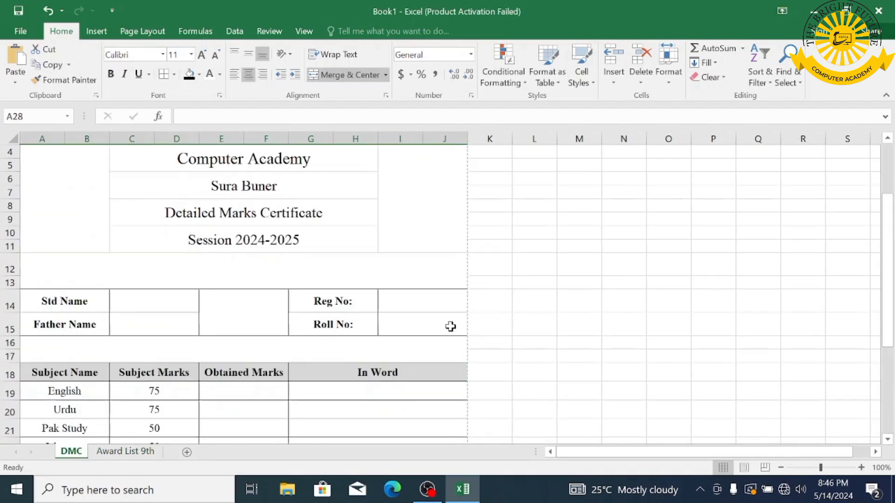
- Define the name 'reg' for A5:A14 (BF001–BF010) on Award List 9th
click(410, 308)
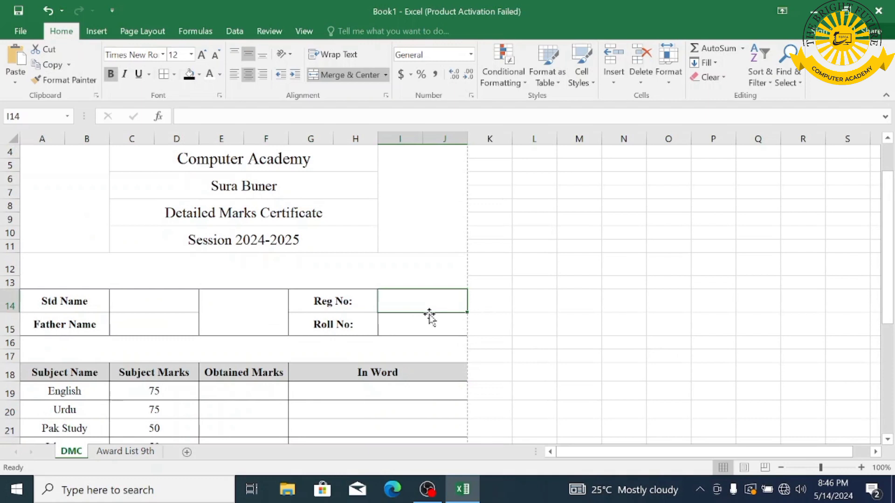
click(122, 452)
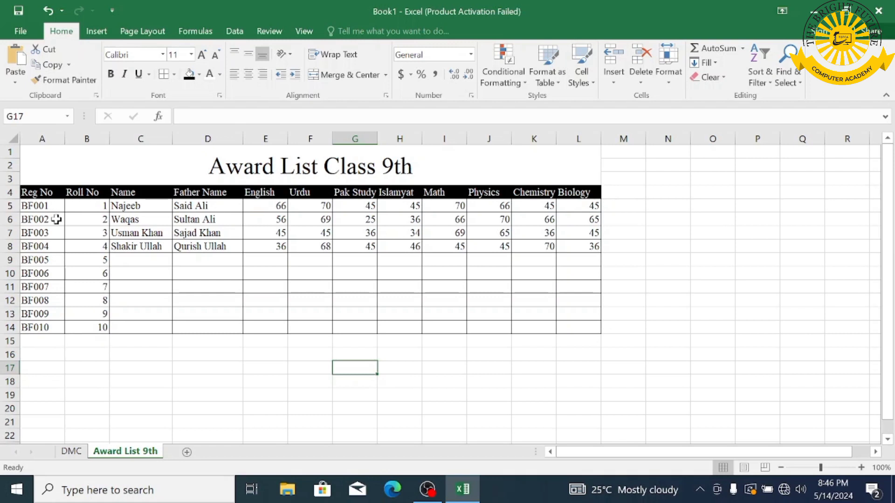
drag(41, 206, 41, 332)
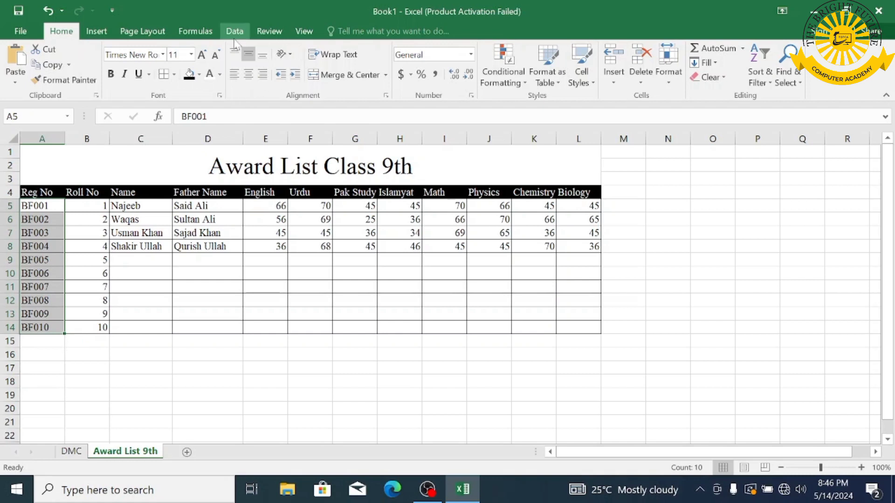
click(197, 33)
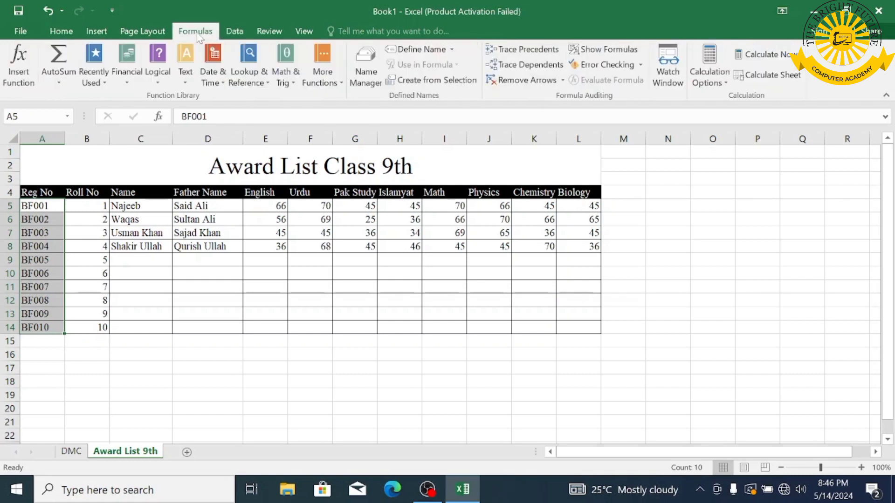
click(418, 49)
text(reg)
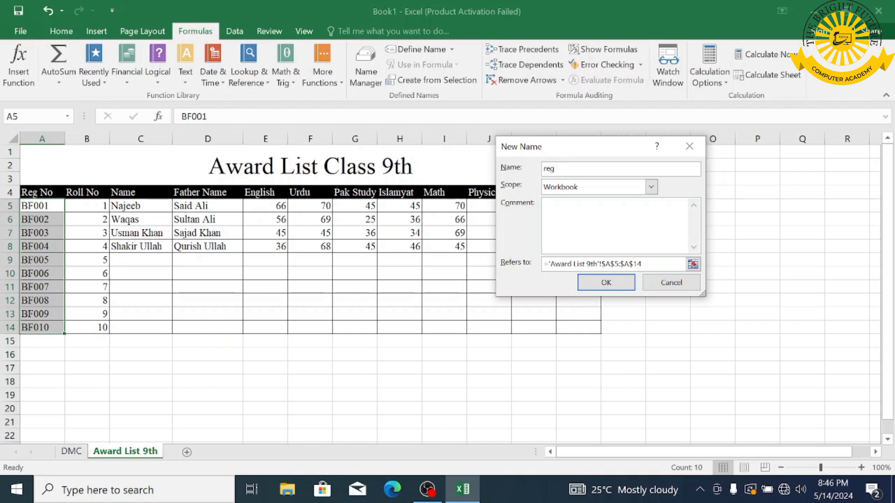
click(606, 283)
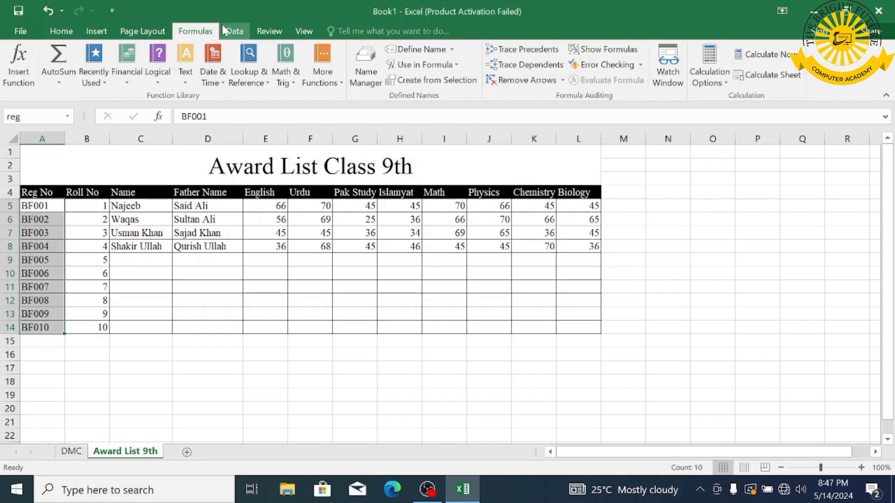
- Add List data validation with source =reg to DMC cell I14
click(71, 451)
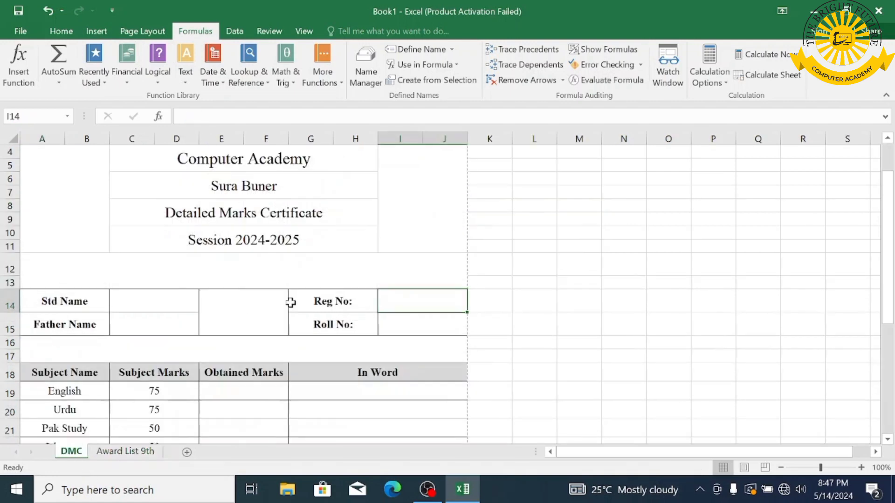
click(234, 31)
click(579, 62)
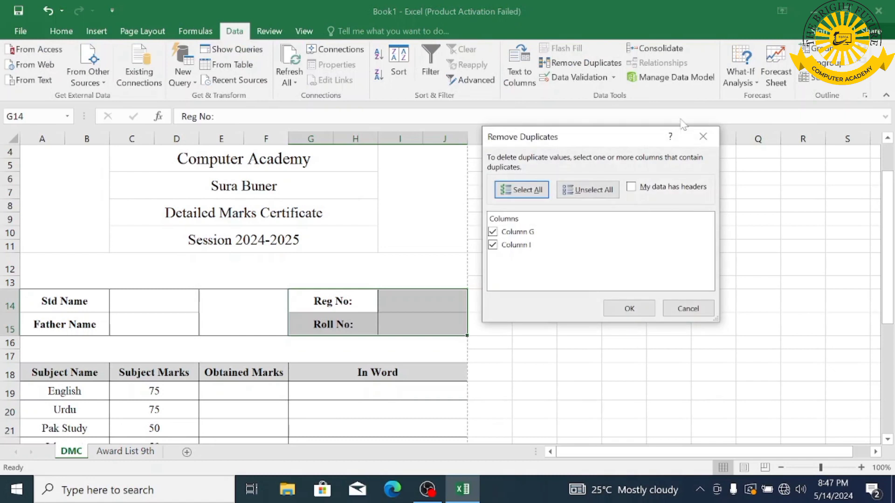
click(702, 136)
click(579, 77)
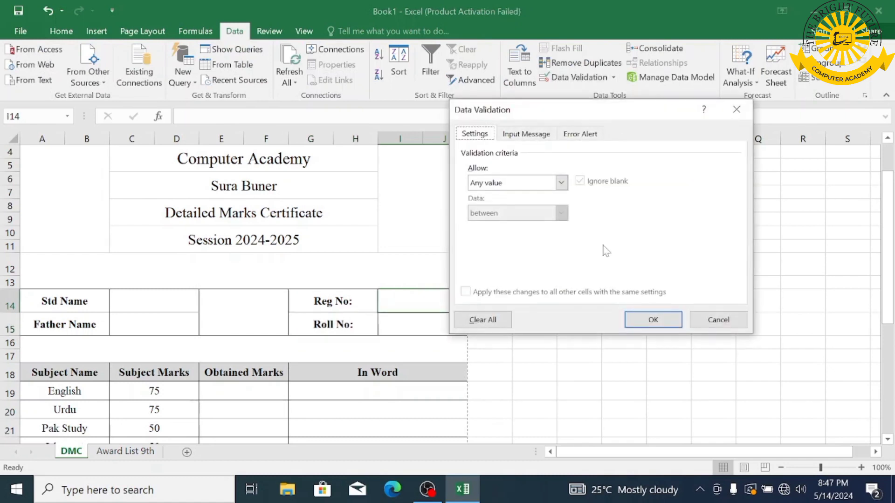
click(512, 184)
click(485, 222)
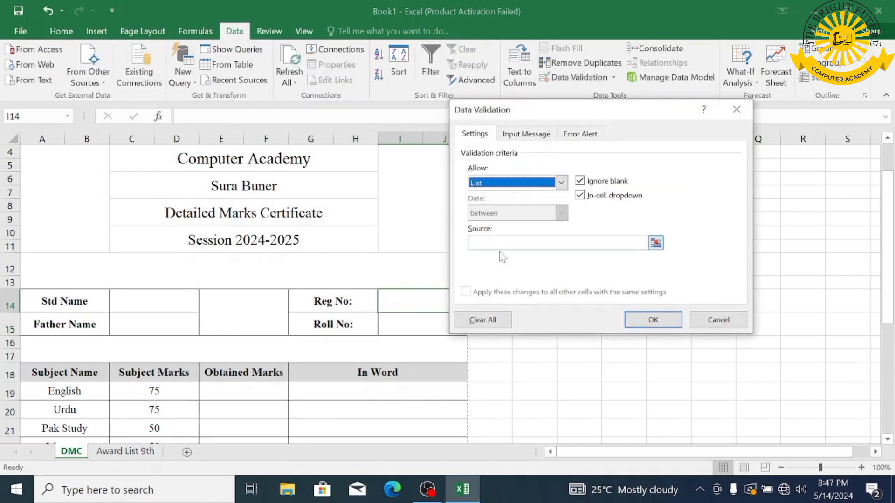
click(489, 243)
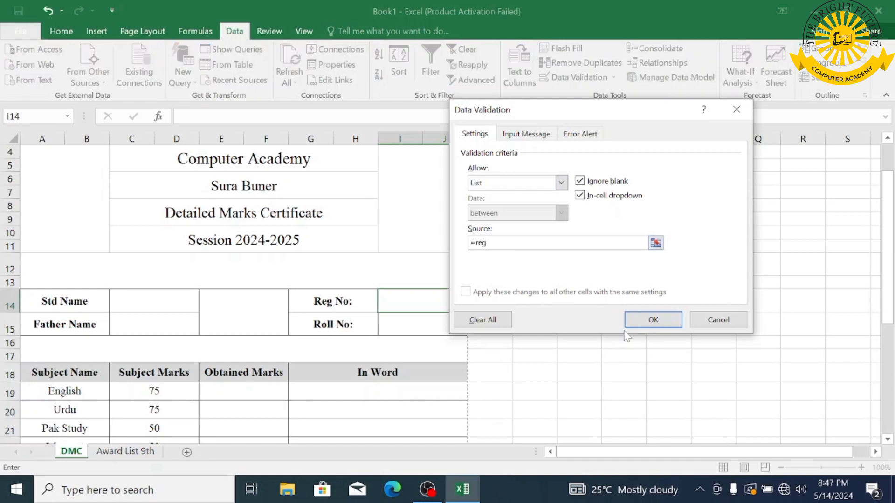
click(645, 320)
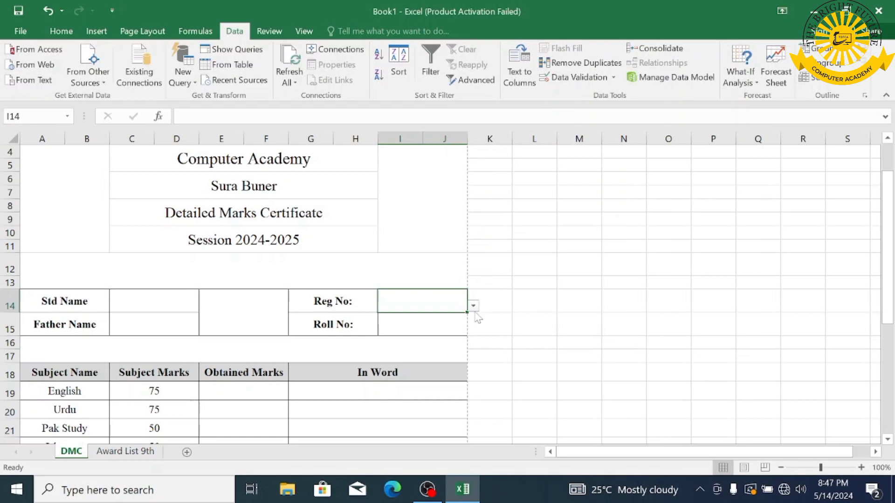
- Choose BF001 from the Reg No dropdown and move to I15
click(473, 305)
click(429, 316)
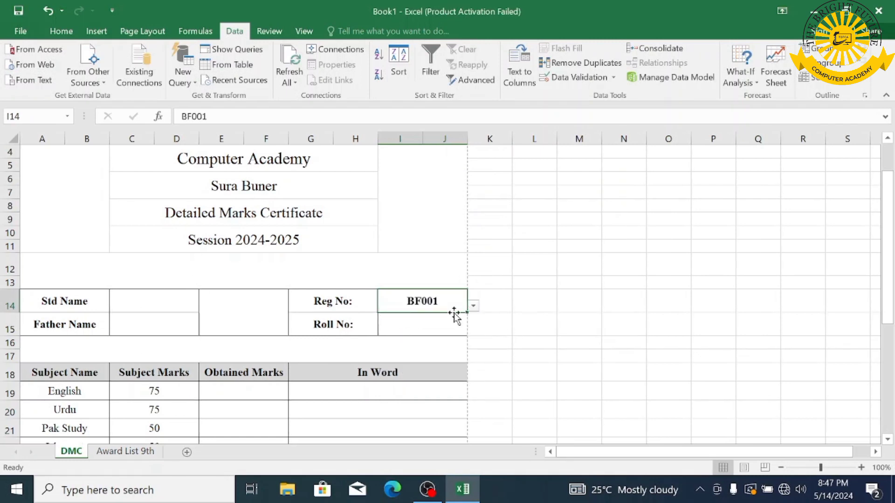
click(439, 323)
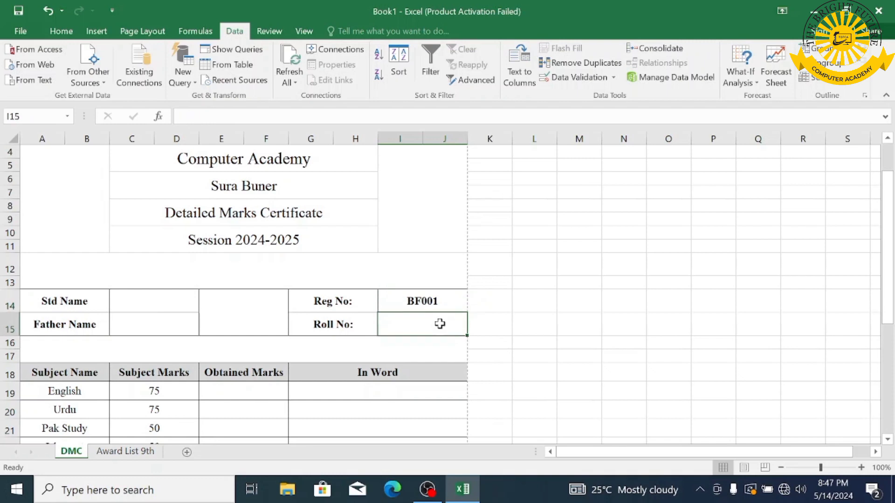
- Abandon the first VLOOKUP attempt and reselect BF001 as the Reg No in I14
text(=vl)
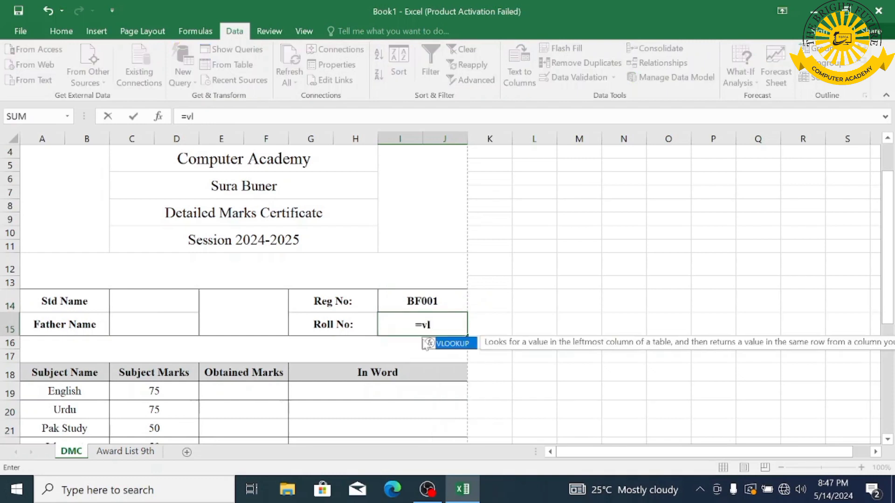
double_click(469, 345)
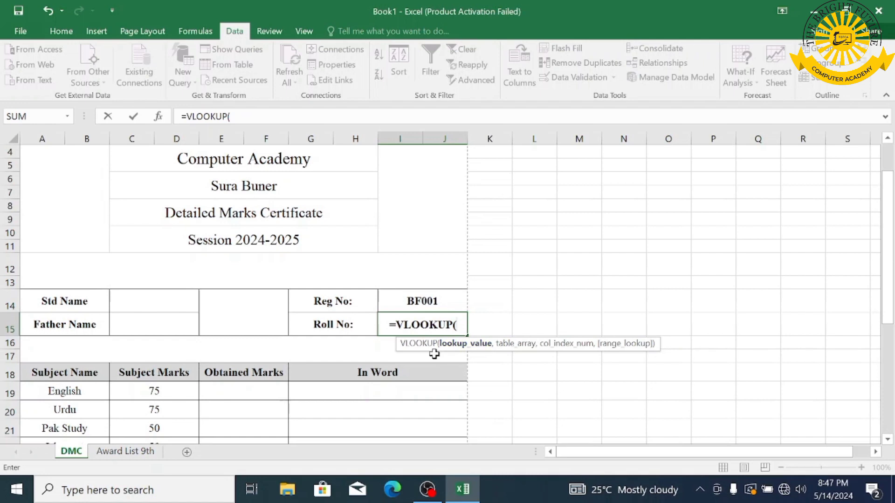
click(429, 302)
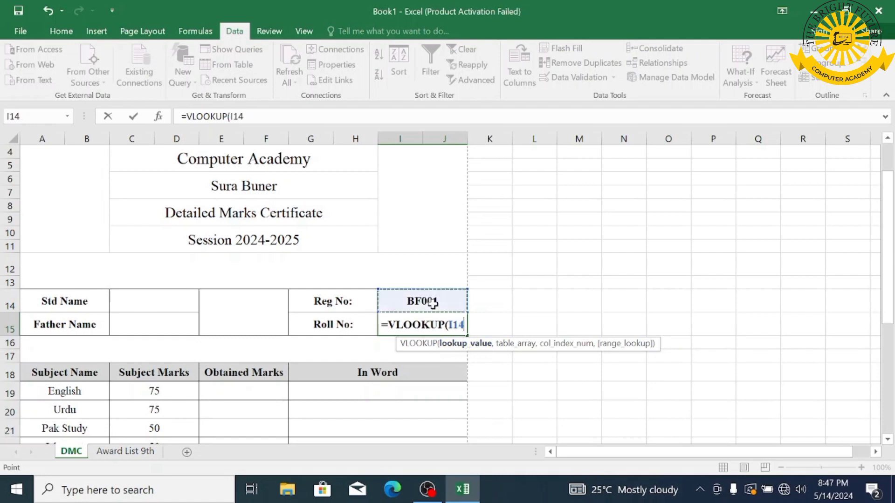
key(Escape)
key(ctrl+z)
click(429, 300)
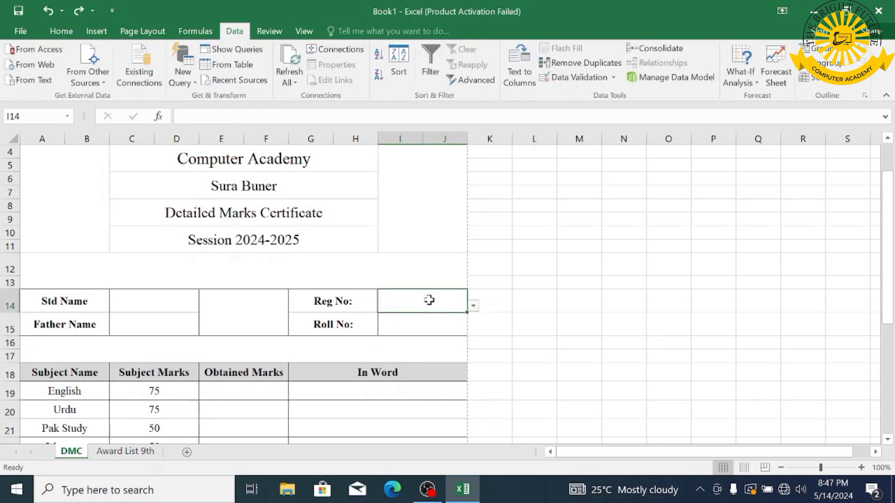
click(473, 306)
click(409, 314)
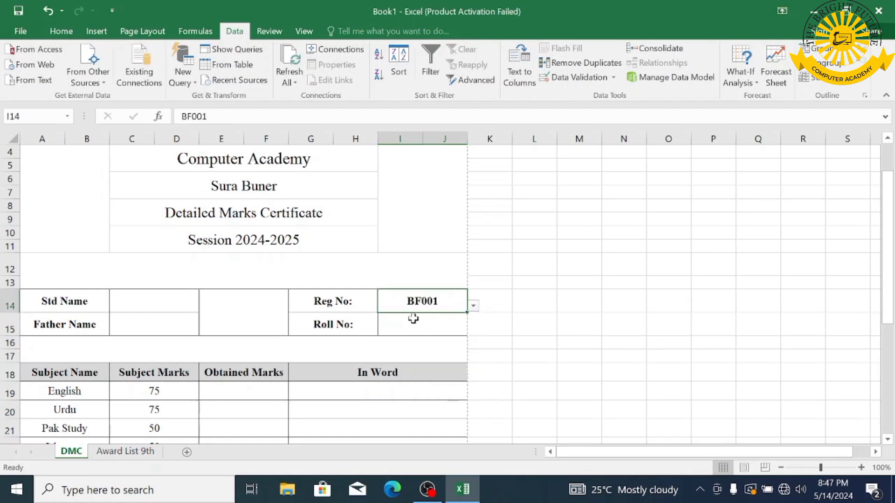
- Enter =VLOOKUP(I14,'Award List 9th'!A5:L14,2,1) in Roll No cell I15, showing 1
click(414, 318)
text(=vl)
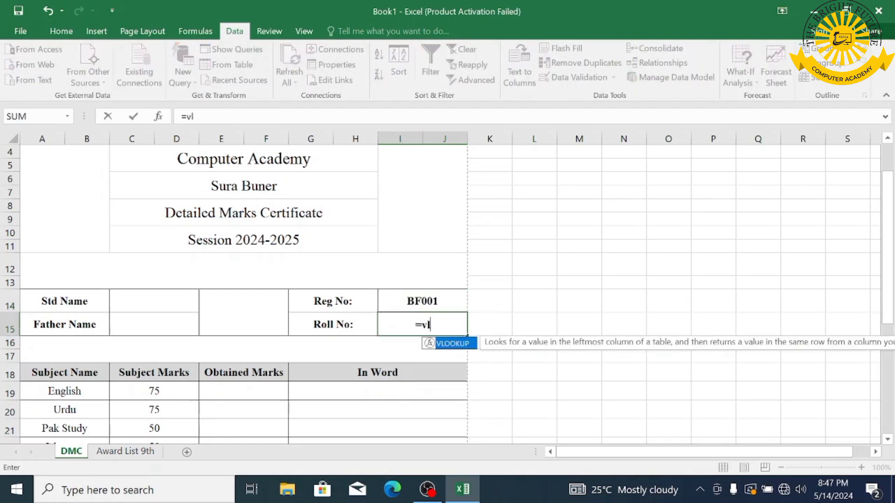
double_click(454, 345)
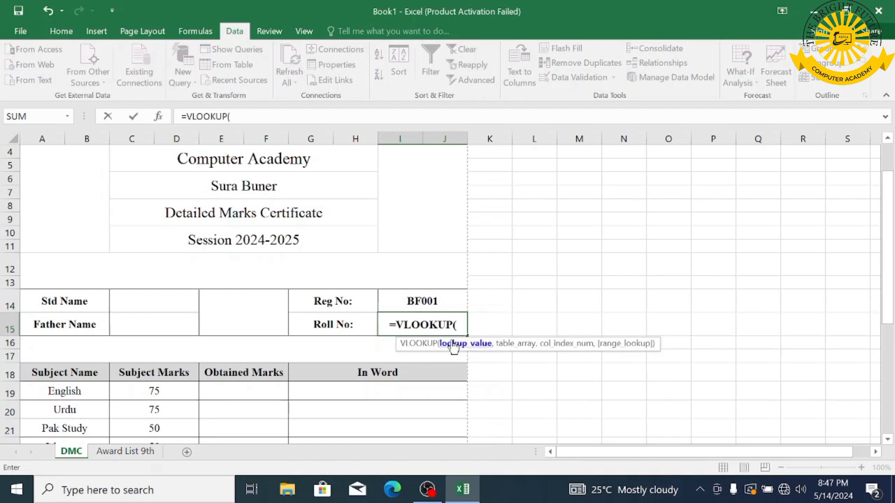
click(422, 301)
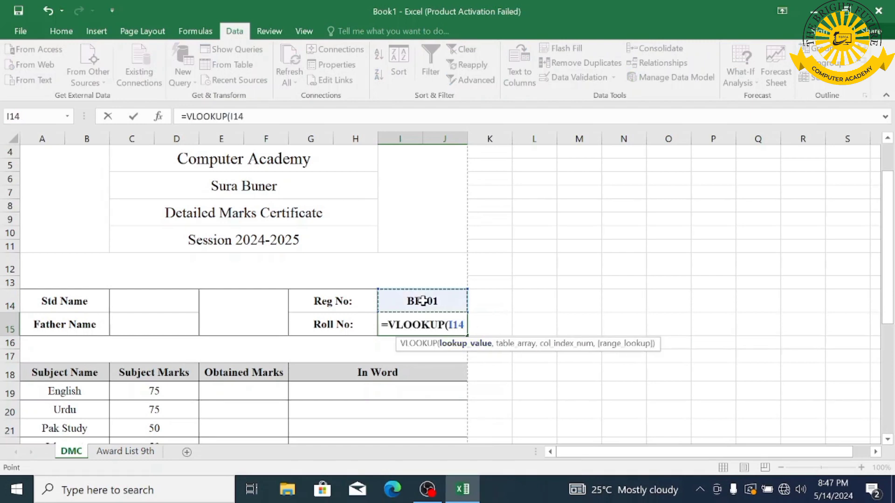
text(,)
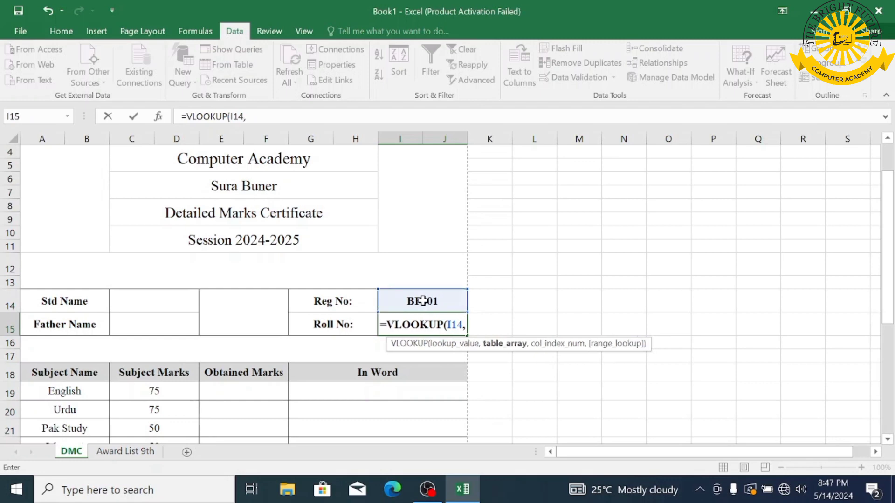
click(113, 459)
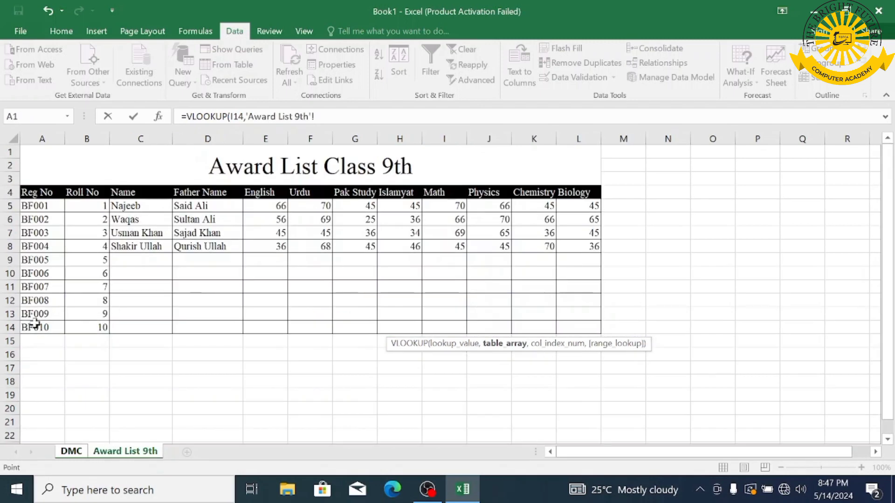
drag(38, 206, 572, 324)
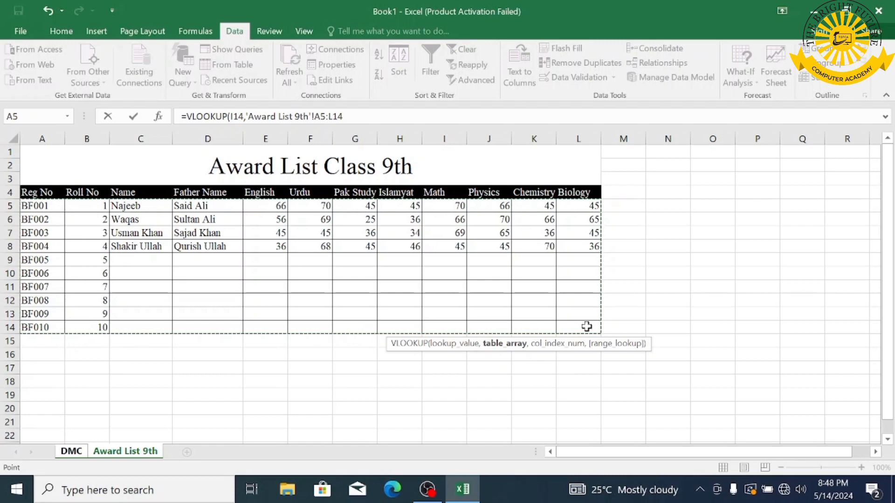
text(,)
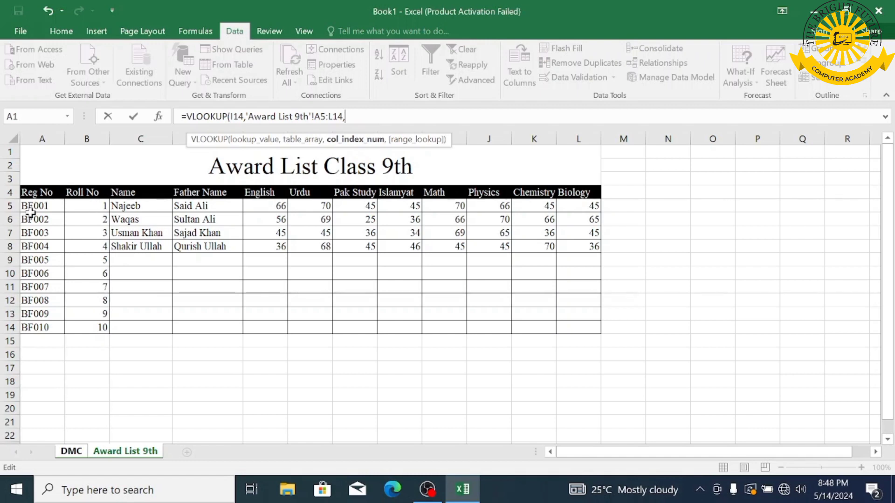
text(2,1)
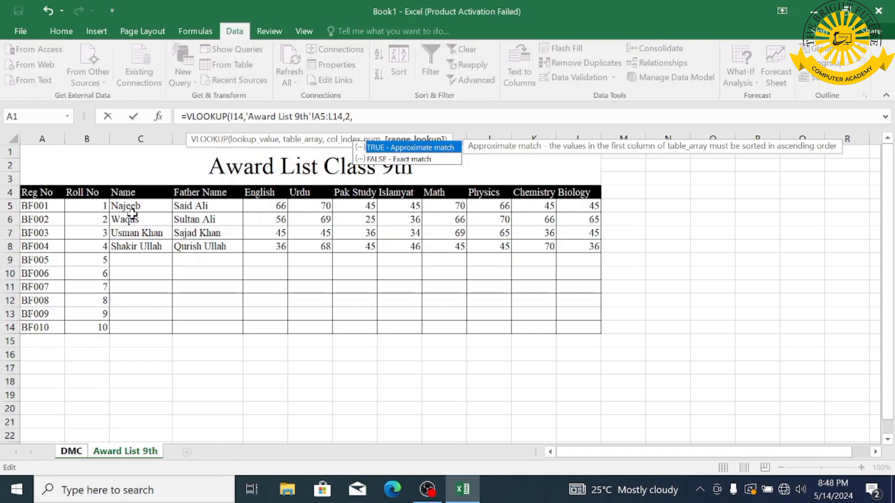
text())
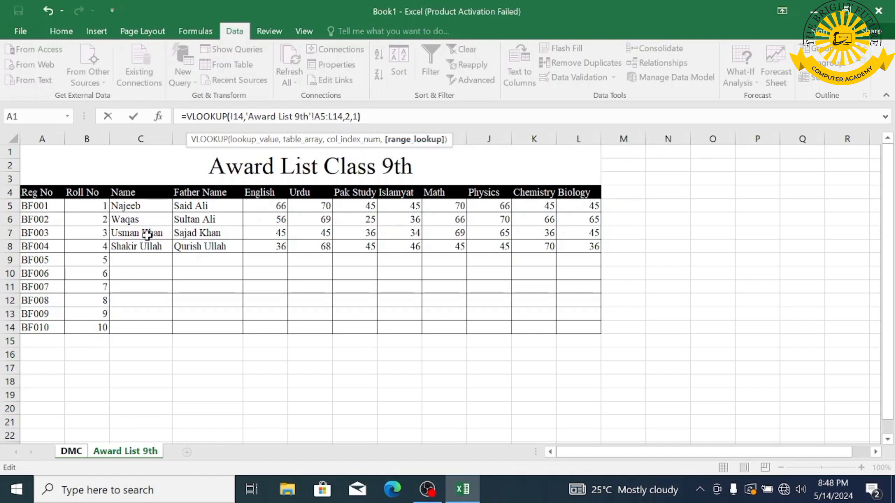
key(Return)
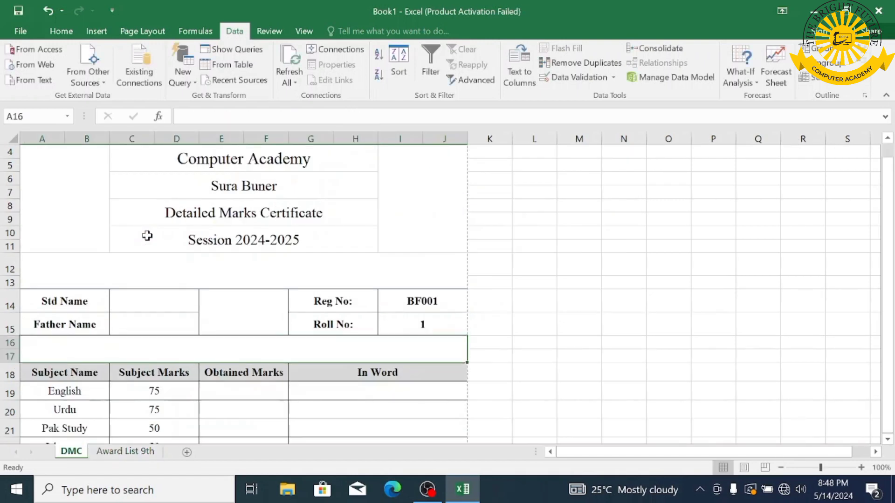
click(459, 324)
- Switch the Reg No to BF002 and copy the Roll No lookup formula
click(445, 301)
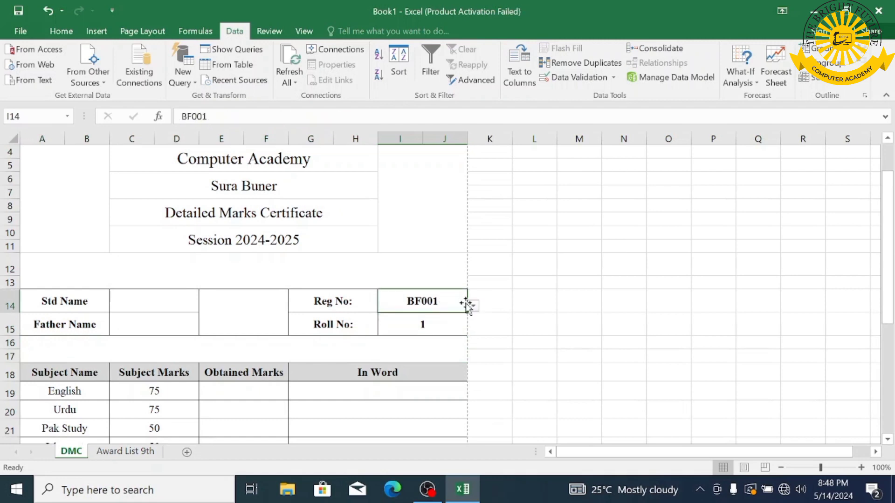
click(473, 308)
click(448, 328)
click(435, 329)
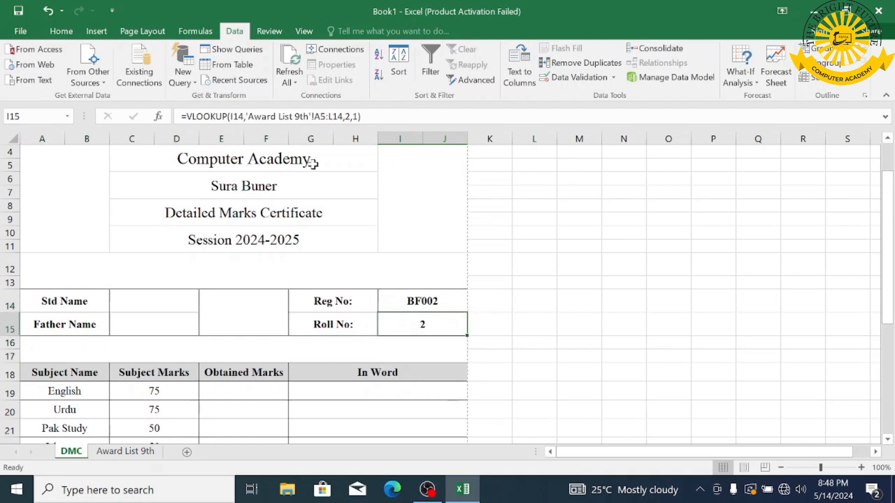
drag(362, 116, 182, 116)
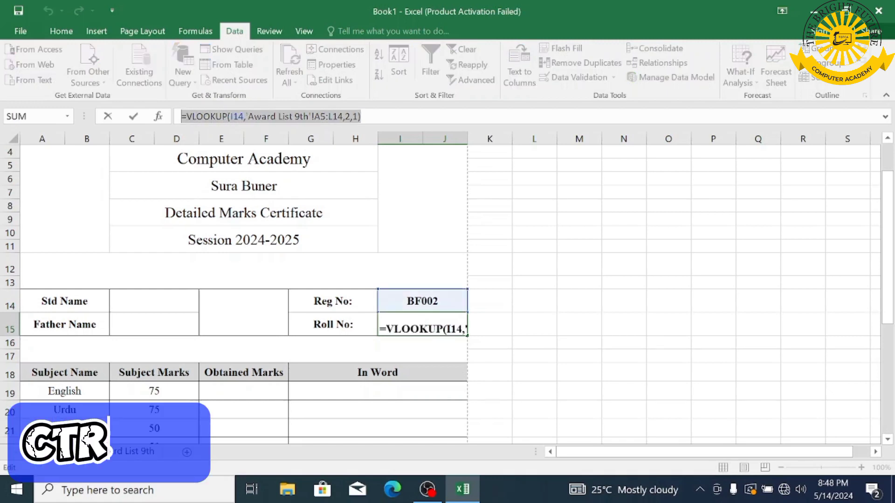
key(ctrl+c)
key(Return)
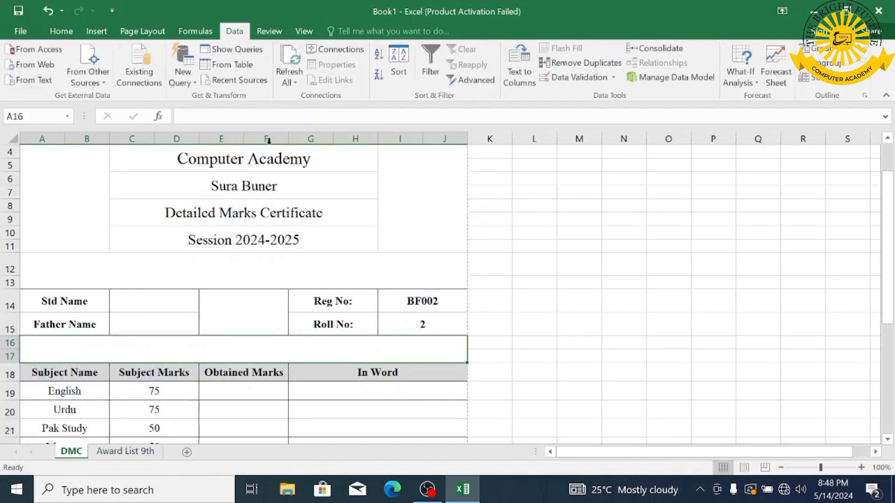
- Paste the lookup into Std Name and Father Name, using column 4 for Father Name
double_click(160, 306)
key(ctrl+v)
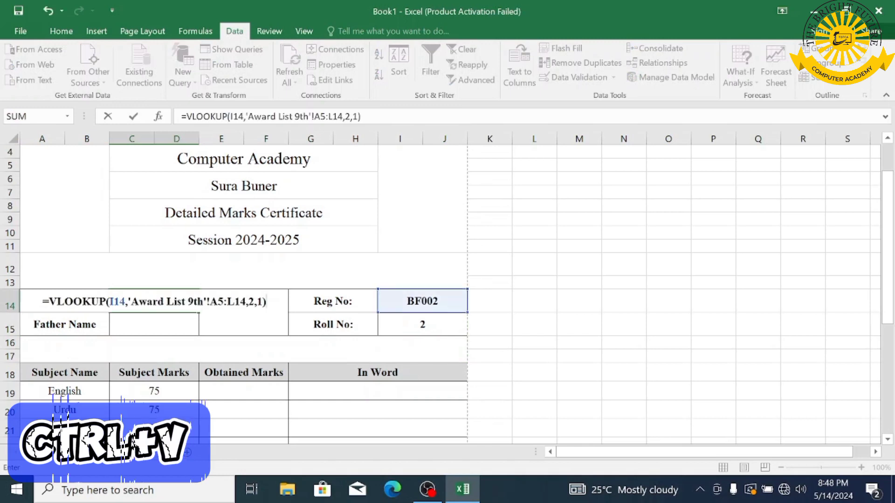
double_click(251, 301)
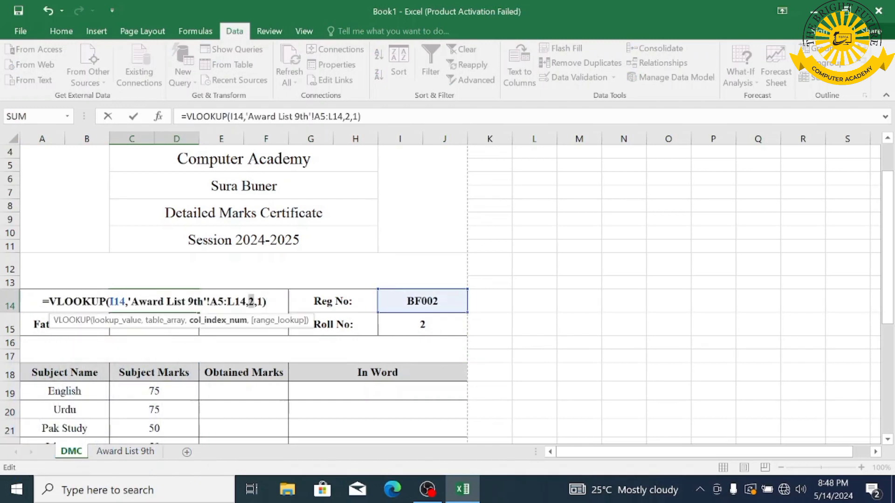
key(Return)
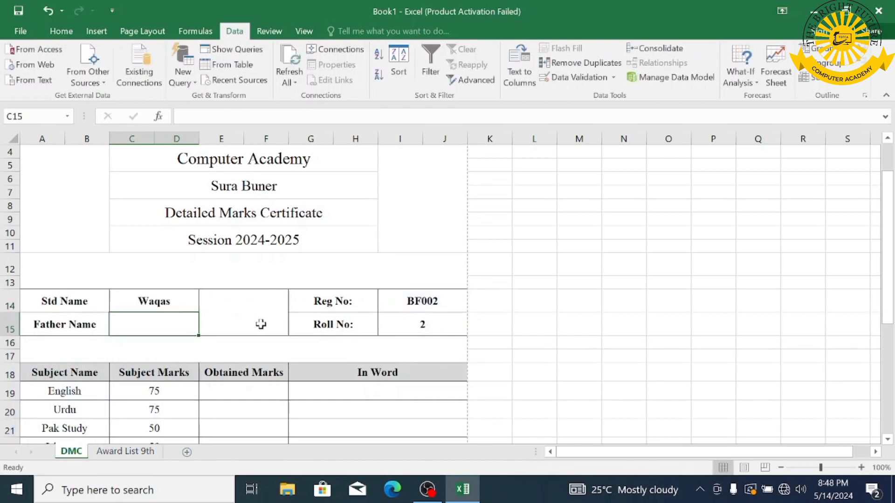
click(125, 451)
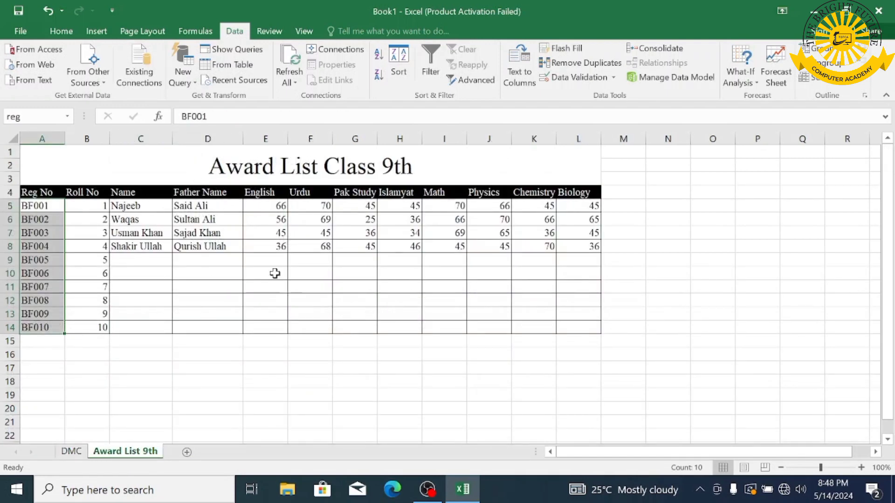
click(73, 451)
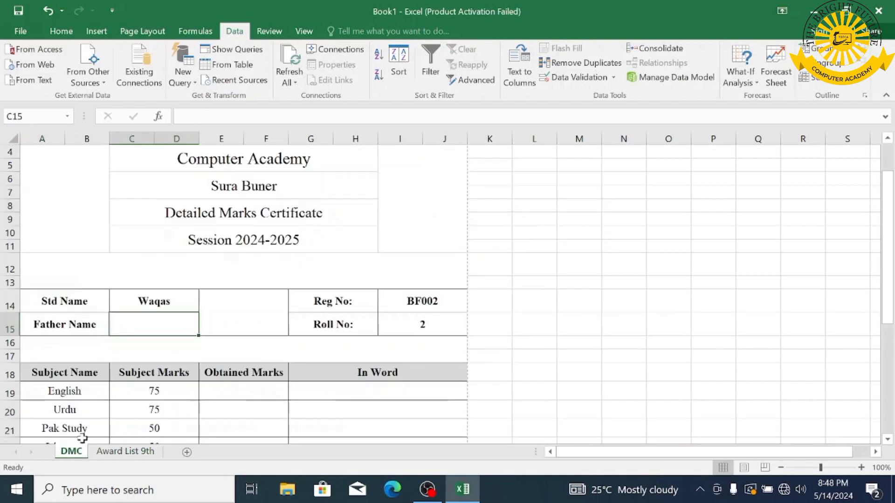
key(ctrl+v)
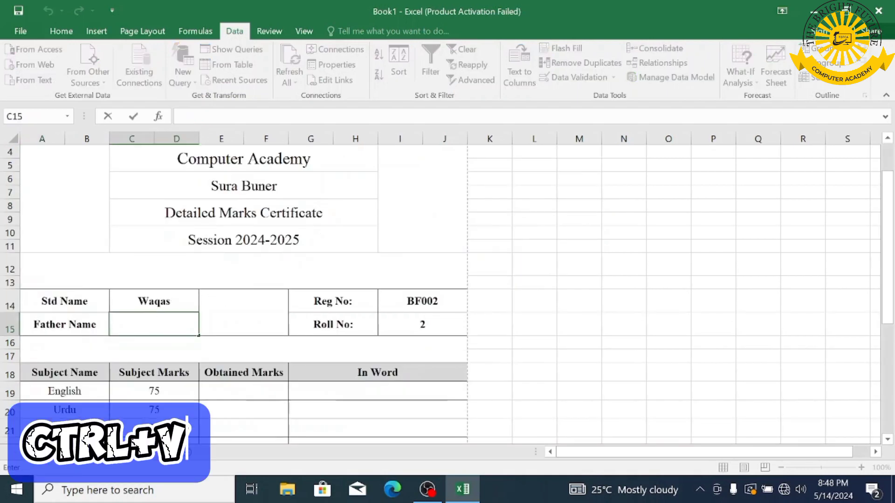
click(251, 325)
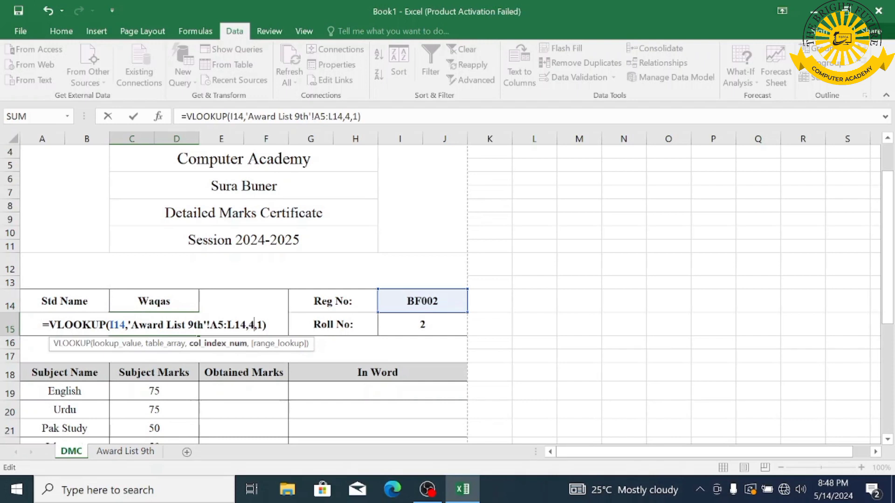
text(4)
key(Return)
- Add lookups for English marks (56) and Urdu marks with column 3 (69)
click(245, 390)
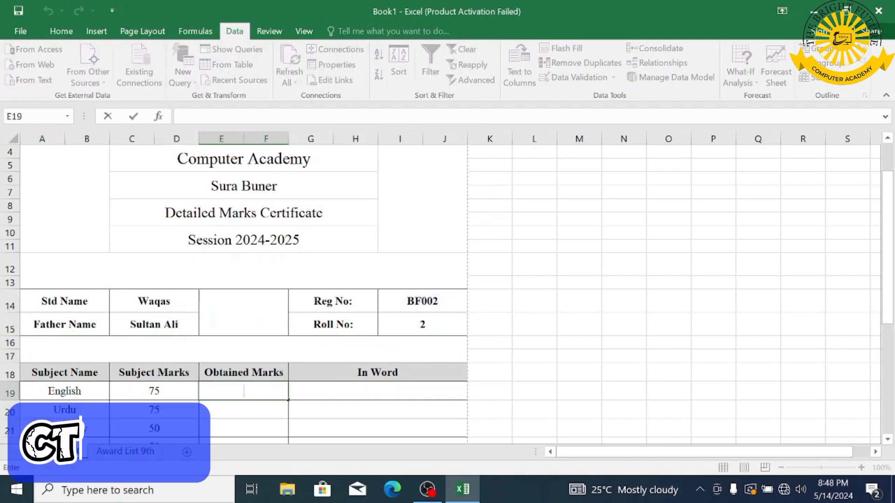
key(ctrl+v)
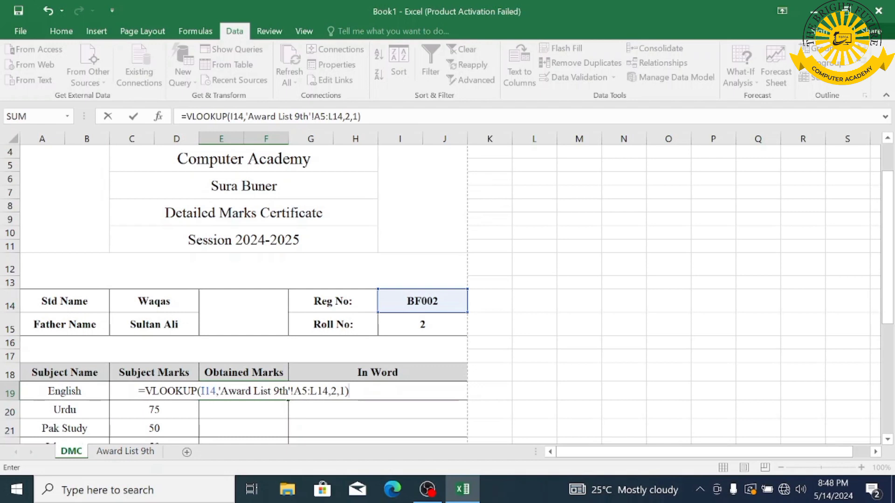
double_click(334, 391)
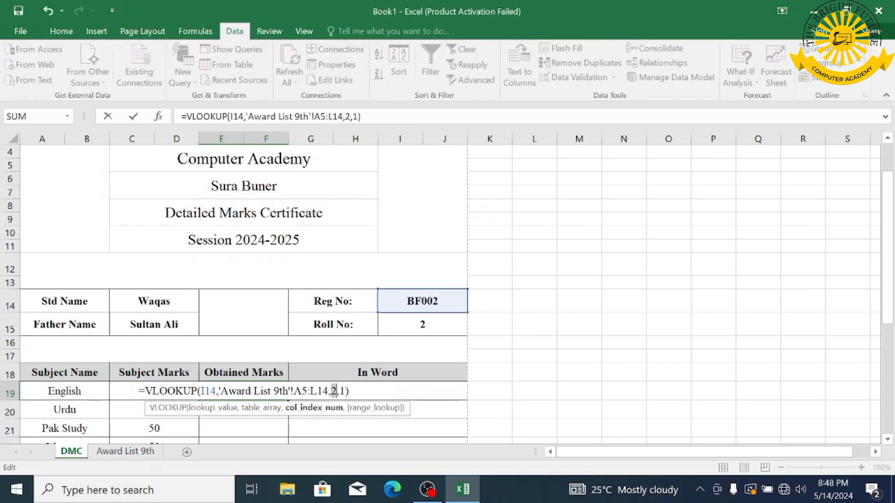
key(Return)
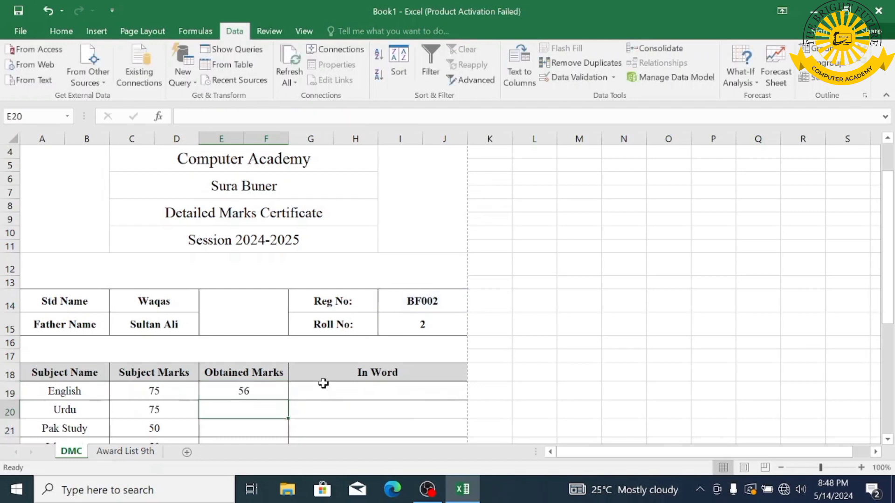
key(ctrl+v)
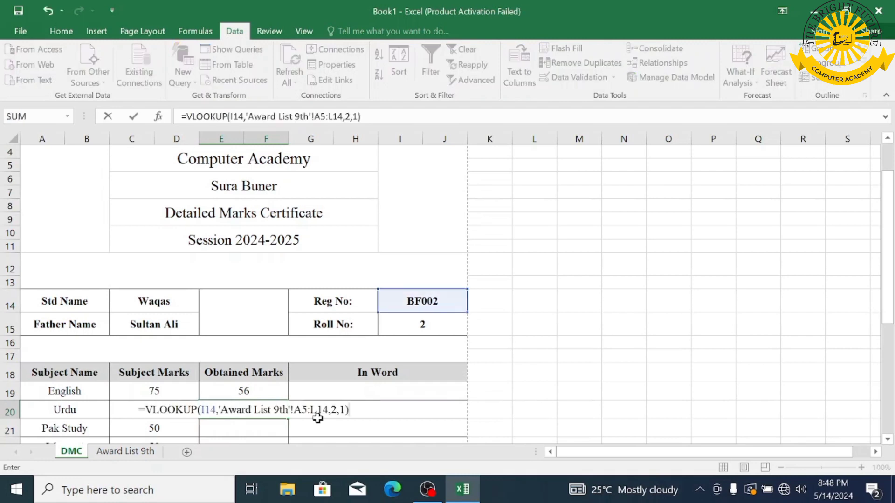
click(340, 411)
key(Left)
key(shift+Left)
text(3)
key(Return)
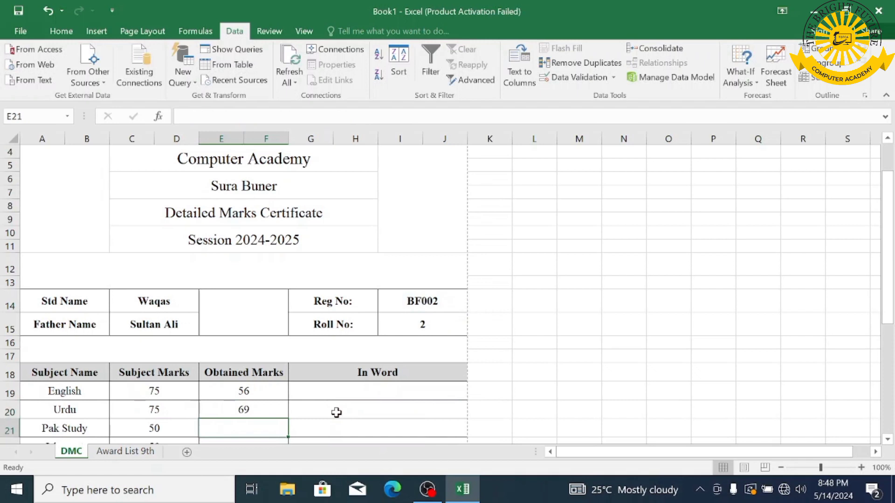
- Add lookups for Pak Study, Islamyat and Math marks using columns 7, 8 and 9
scroll(336, 412, down, 2)
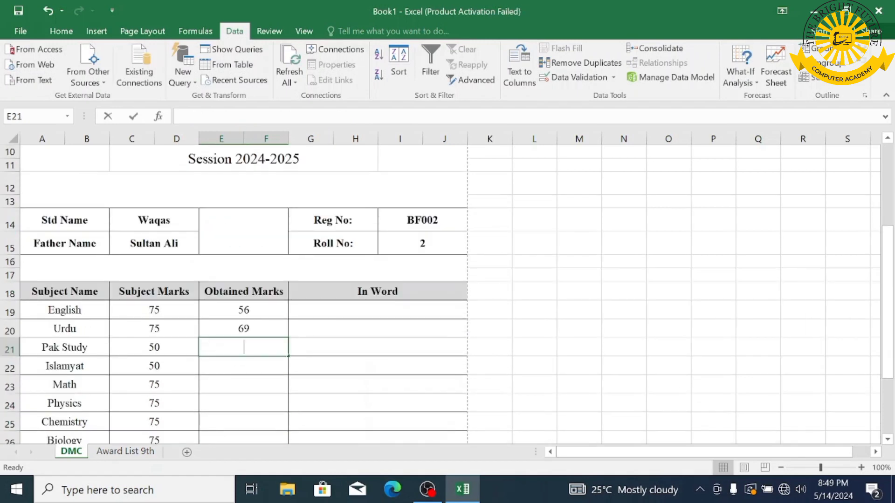
double_click(243, 347)
key(ctrl+v)
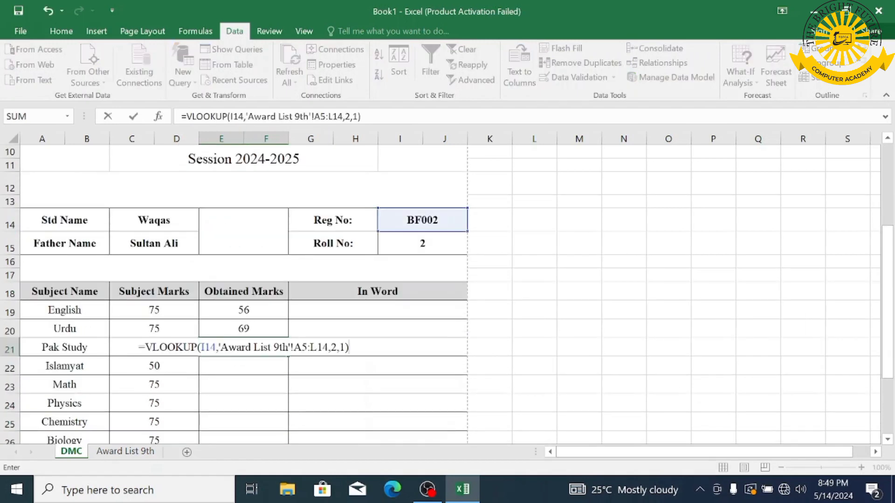
double_click(334, 347)
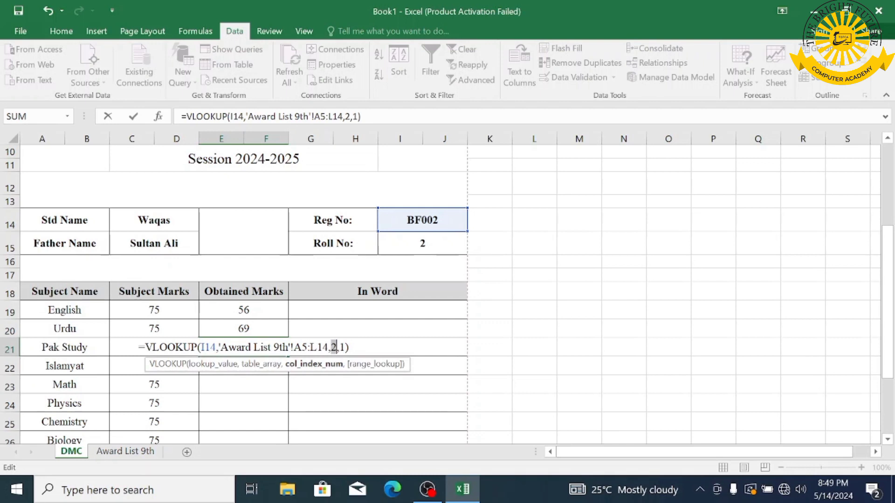
text(7)
key(Return)
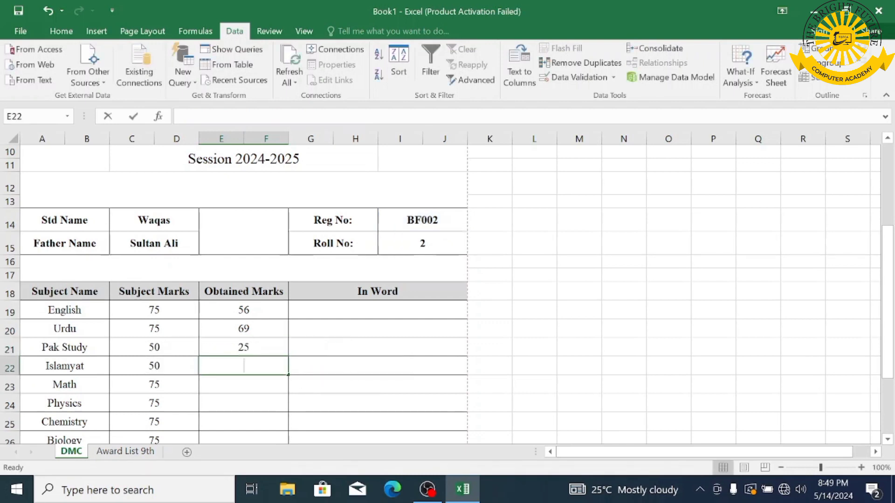
text(=VLOOKUP(I14,'Award List 9th'!A5:L14,2,1))
click(332, 366)
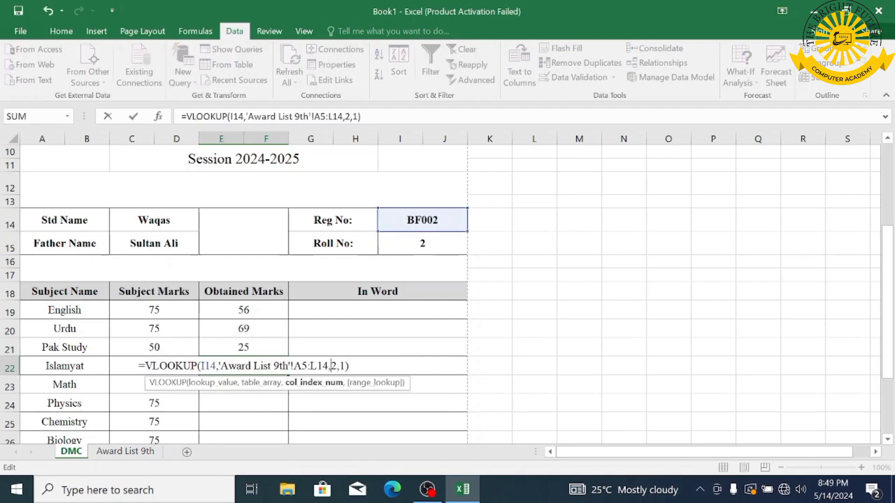
text(8)
key(Return)
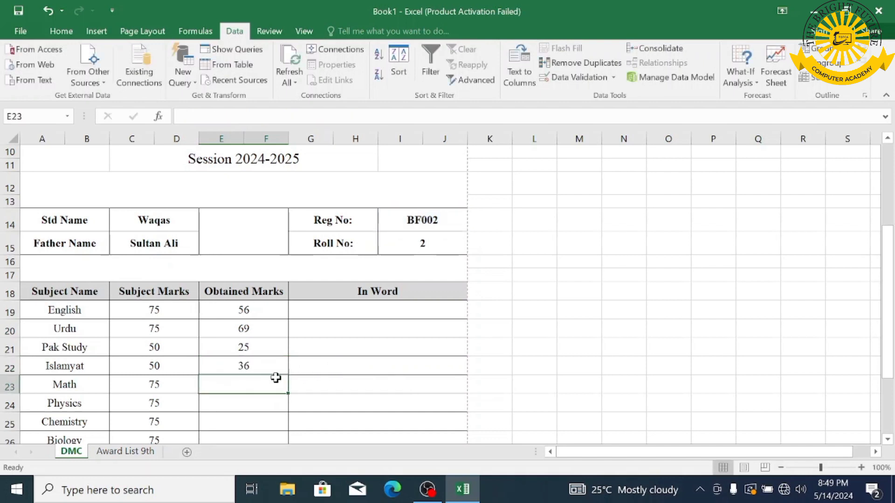
text(=VLOOKUP(I14,'Award List 9th'!A5:L14,2,1))
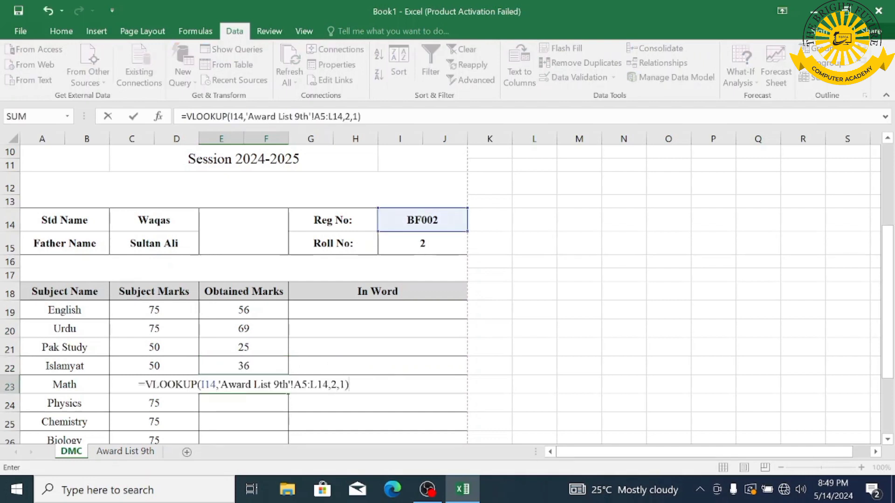
double_click(332, 384)
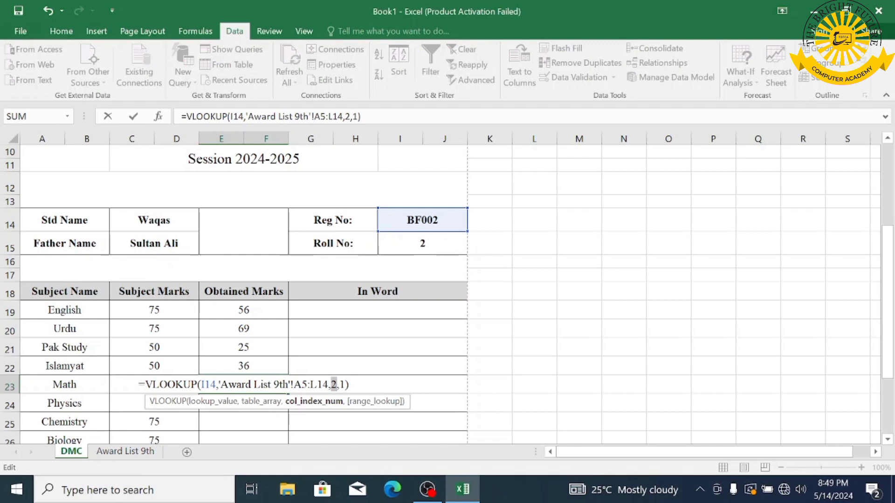
text(9)
key(Return)
- Add lookups for Physics, Chemistry and Biology marks with their own column indexes
scroll(321, 404, down, 2)
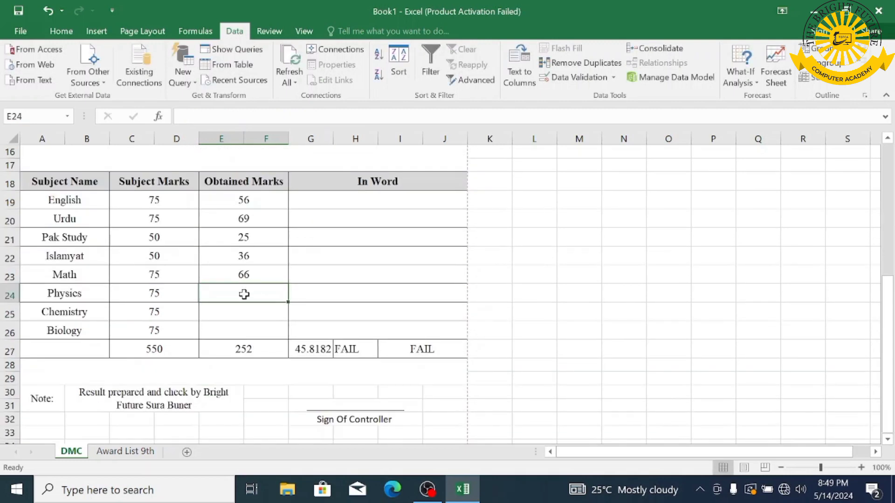
text(=VLOOKUP(I14,'Award List 9th'!A5:L14,2,1))
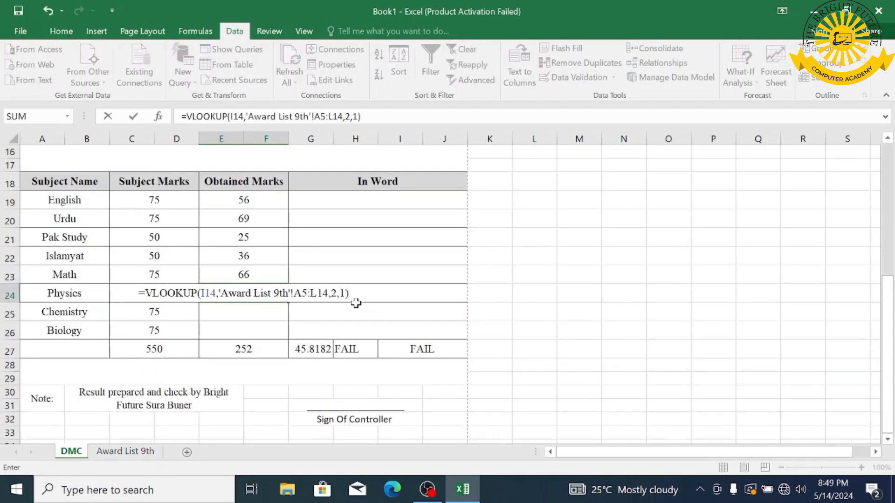
double_click(333, 294)
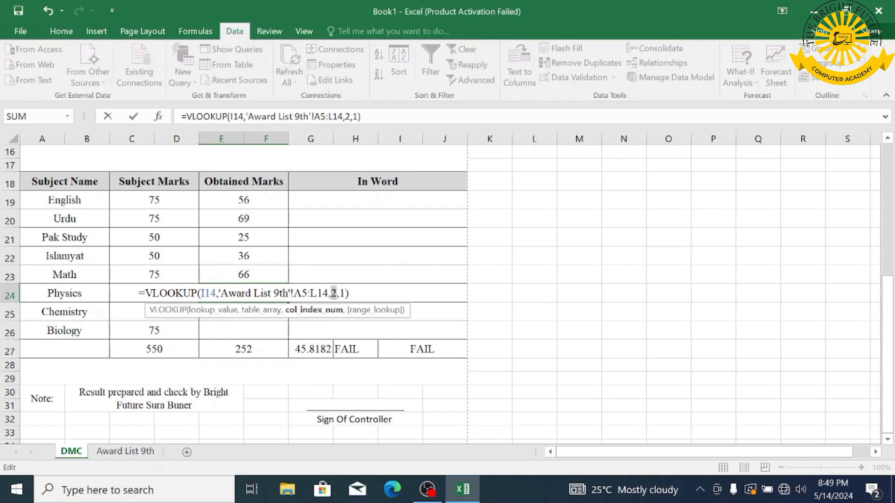
text(10)
key(Return)
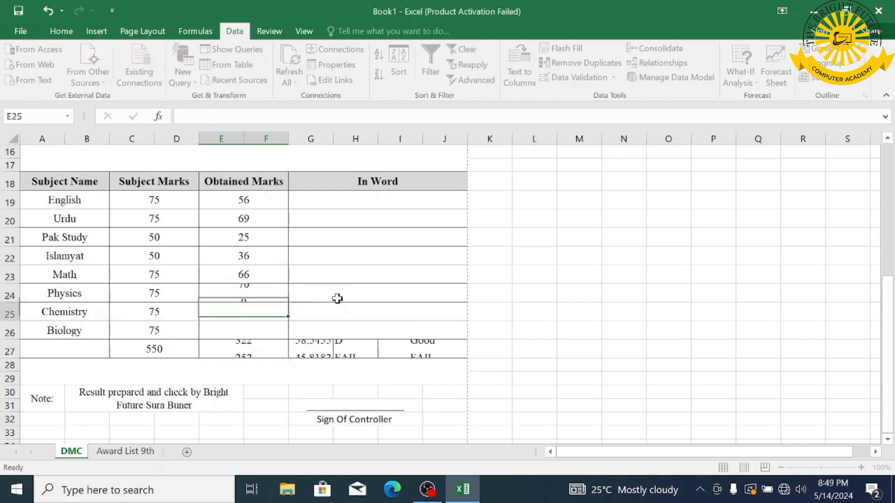
text(=VLOOKUP(I14,'Award List 9th'!A5:L14,2,1))
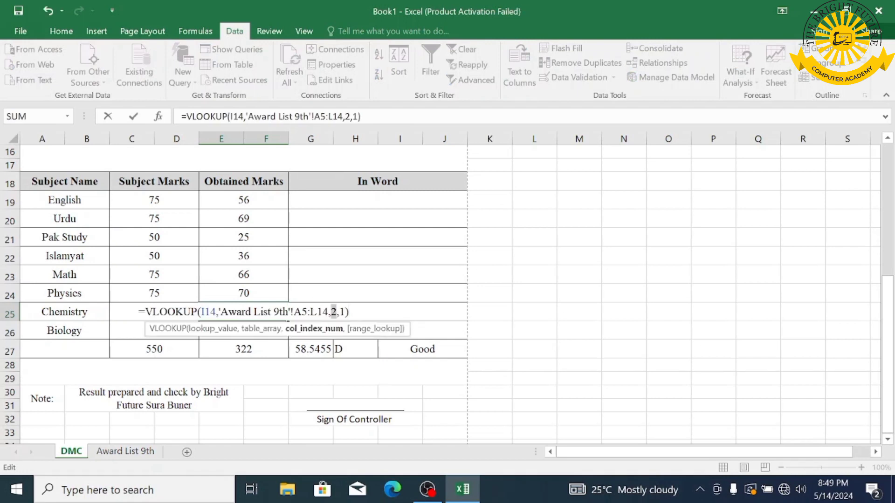
text(3)
key(Return)
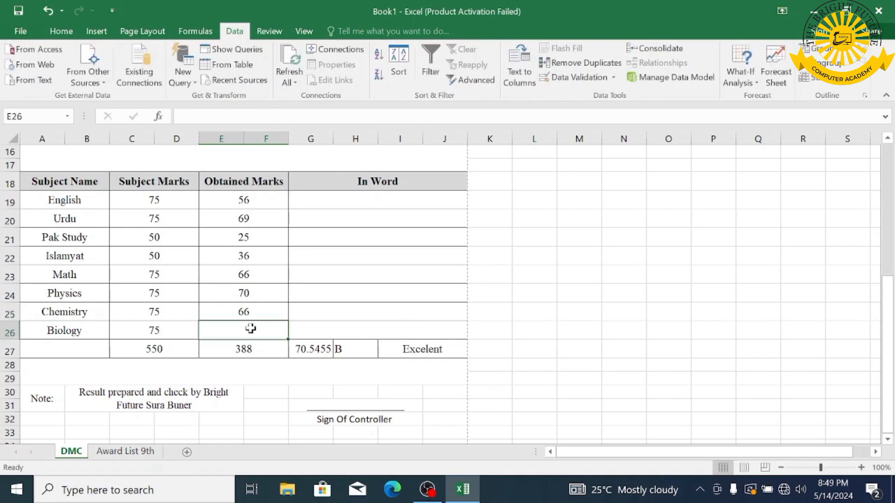
double_click(251, 329)
text(=VLOOKUP(I14,'Award List 9th'!A5:L14,2,1))
click(332, 330)
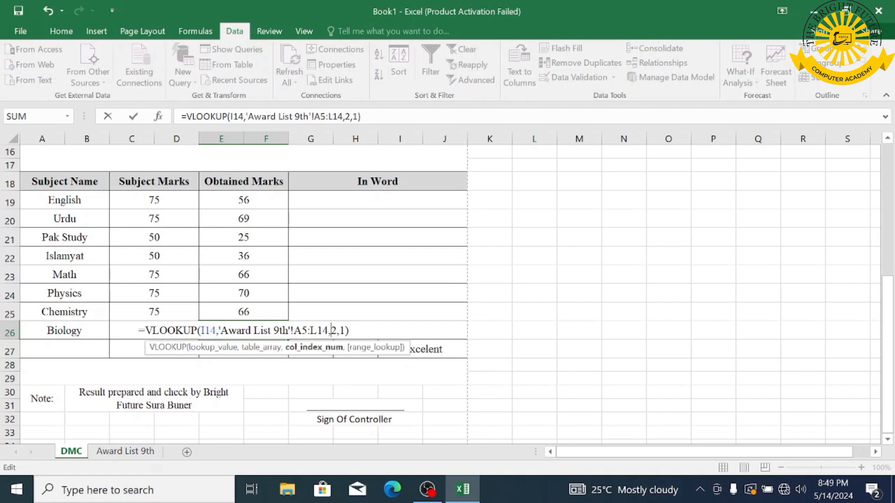
text(1)
key(Return)
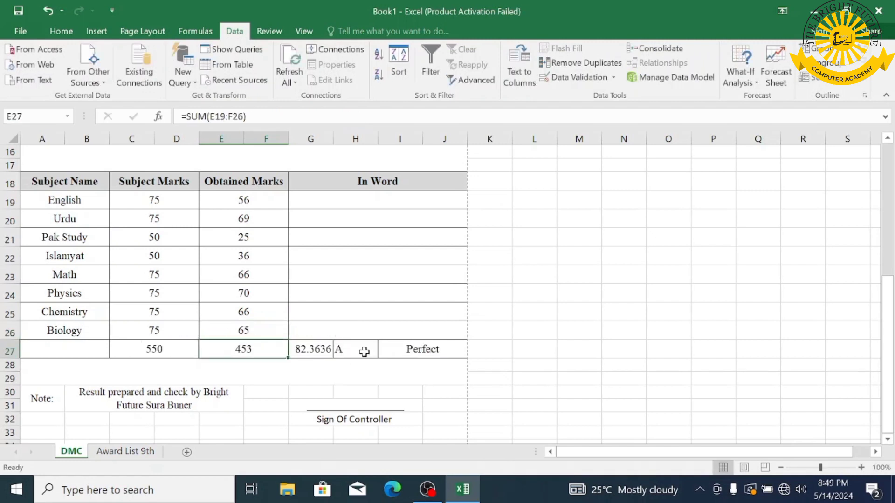
- Give percentage cell G27 the custom whole-number format 0\%
click(315, 353)
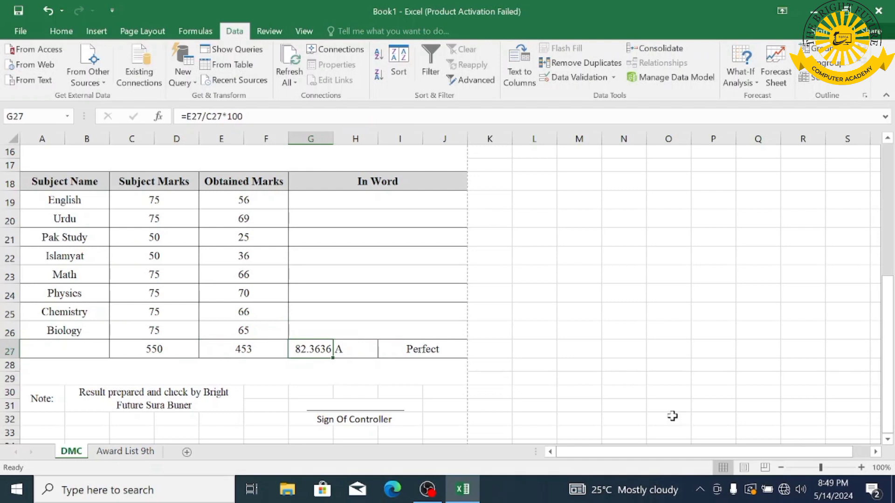
scroll(659, 412, up, 2)
scroll(296, 406, down, 2)
click(70, 33)
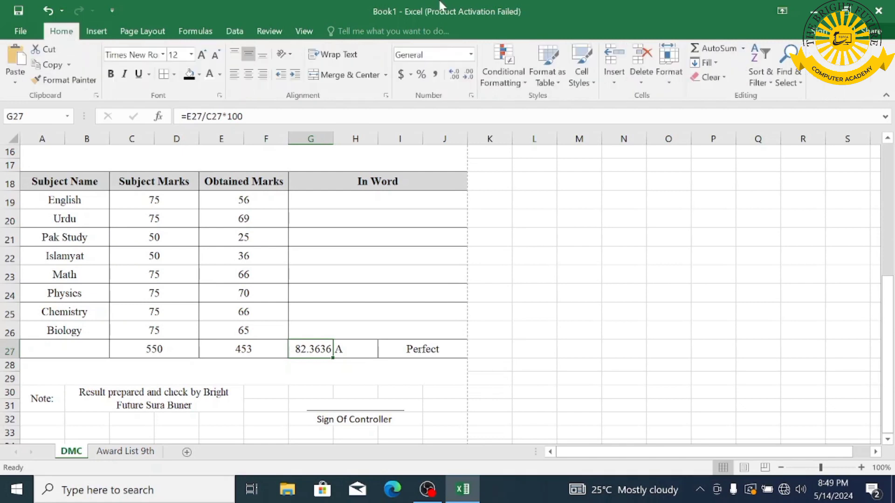
click(471, 54)
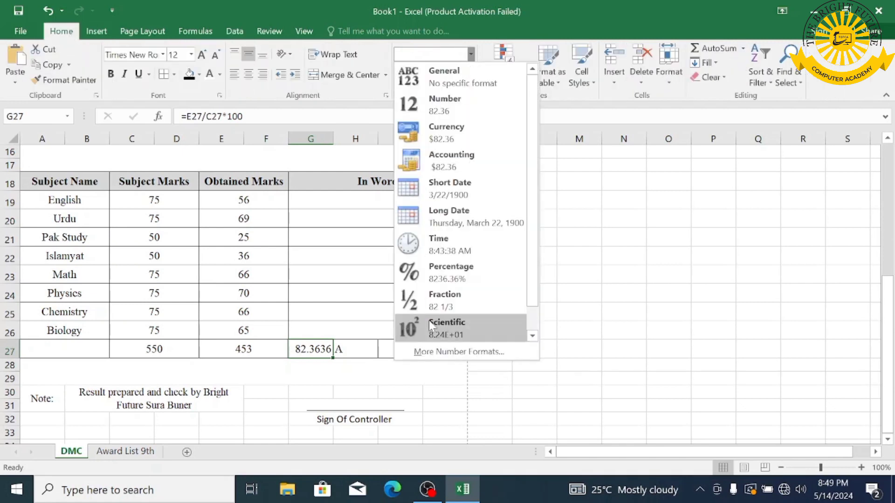
click(430, 353)
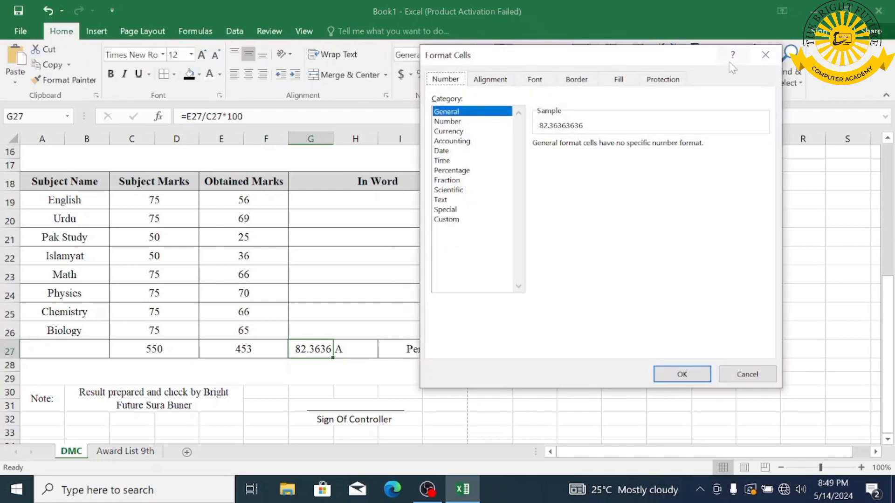
click(766, 53)
key(ctrl+1)
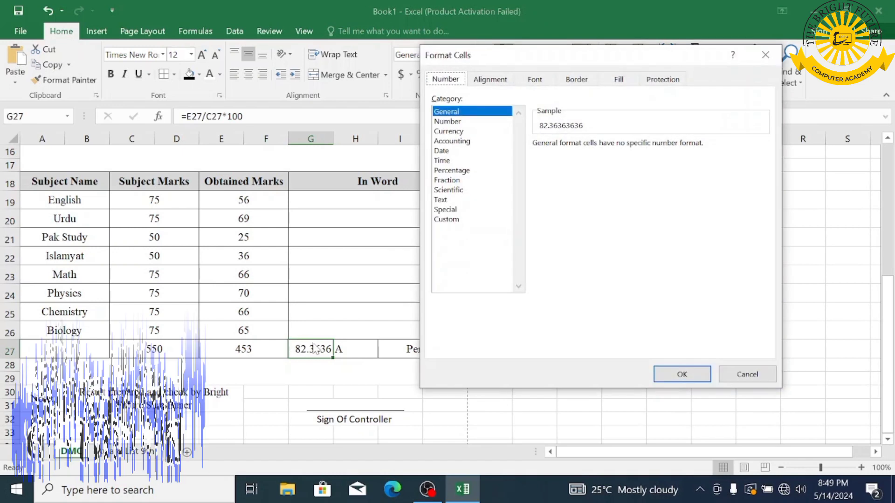
click(446, 220)
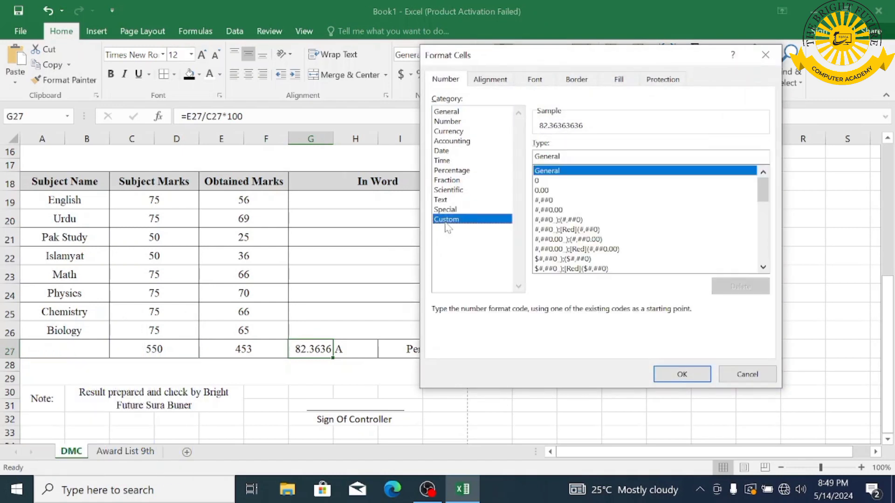
click(554, 180)
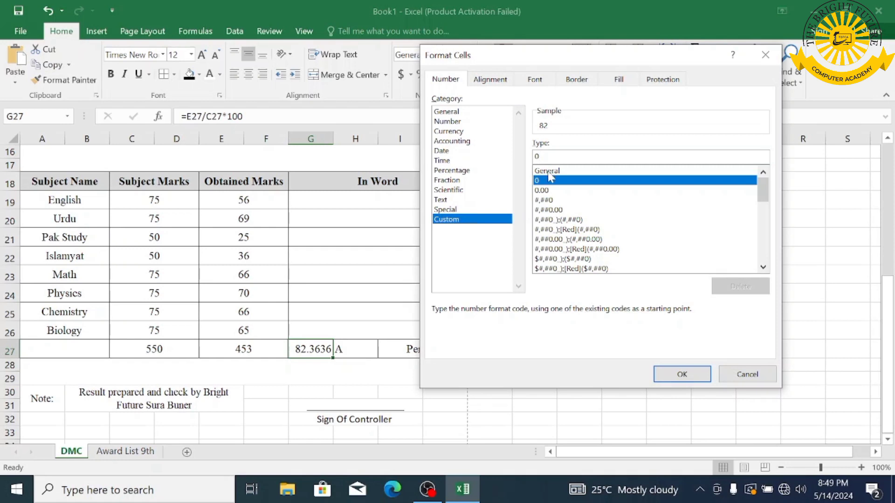
text(\%)
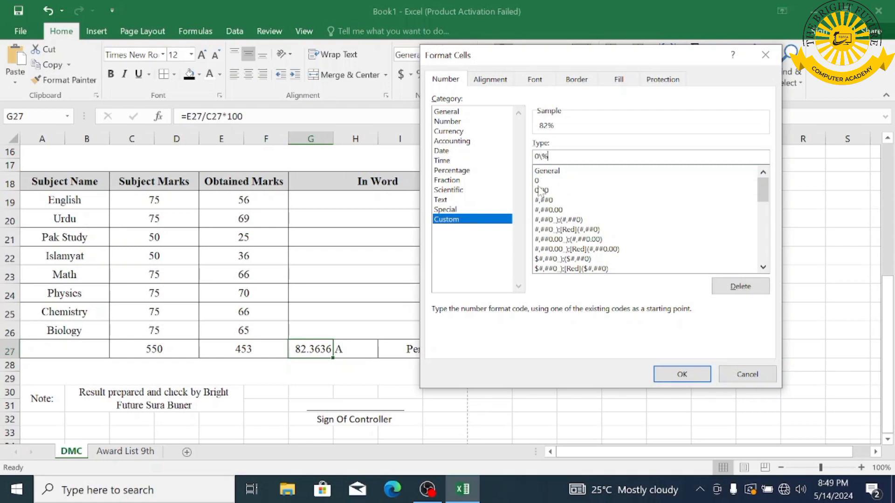
key(Return)
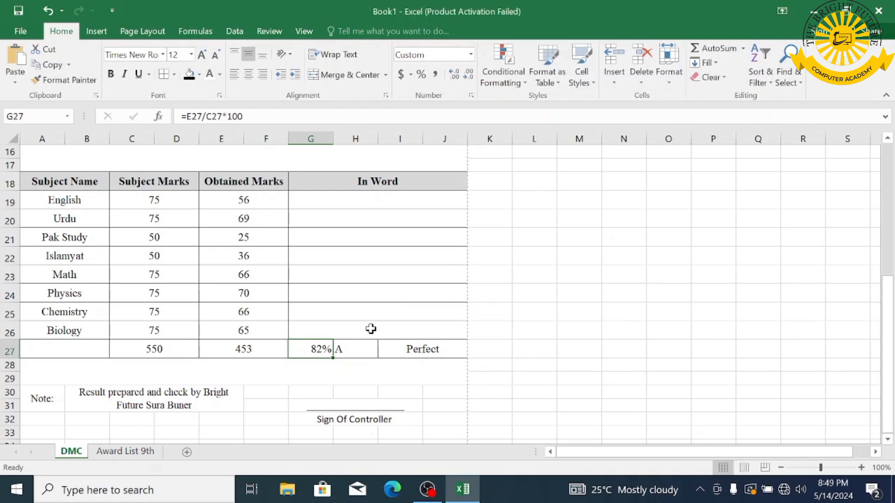
- Switch Reg No to BF003 (Roll No 3, 375 marks, grade C) and minimize Excel
scroll(370, 329, up, 1)
click(455, 186)
click(459, 173)
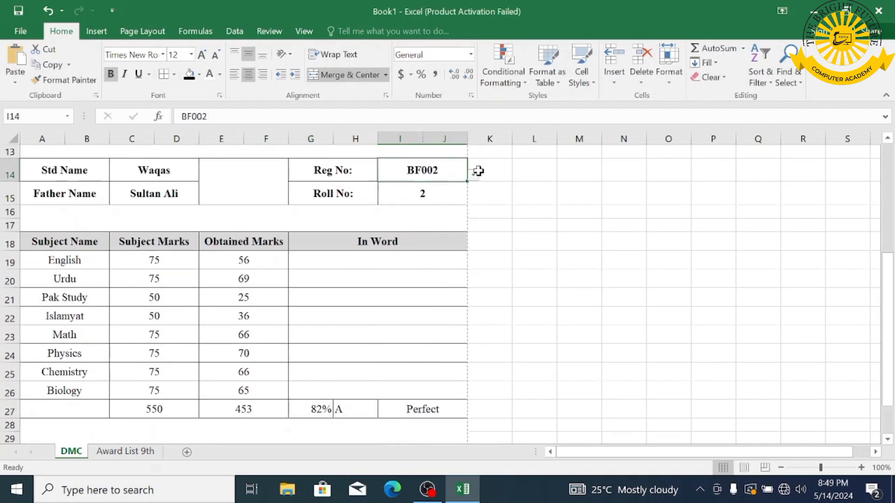
click(473, 175)
click(449, 197)
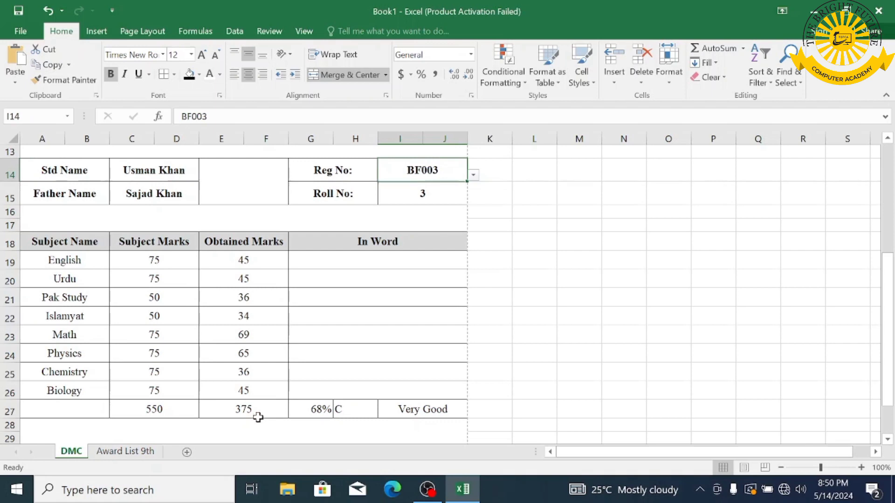
scroll(341, 320, up, 1)
scroll(349, 315, up, 3)
scroll(350, 320, down, 4)
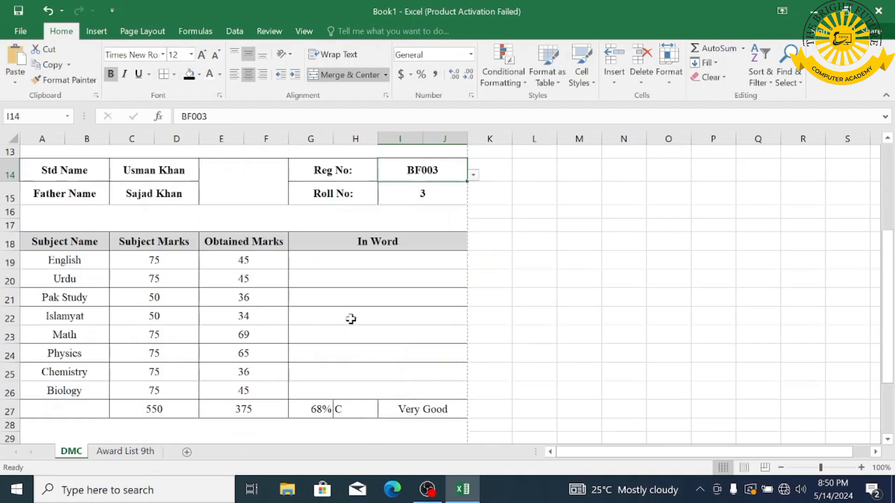
scroll(350, 320, up, 2)
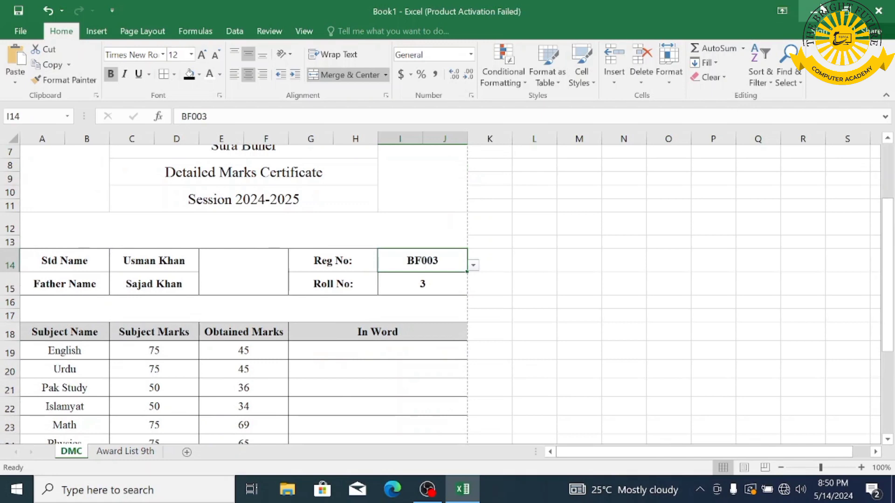
click(813, 10)
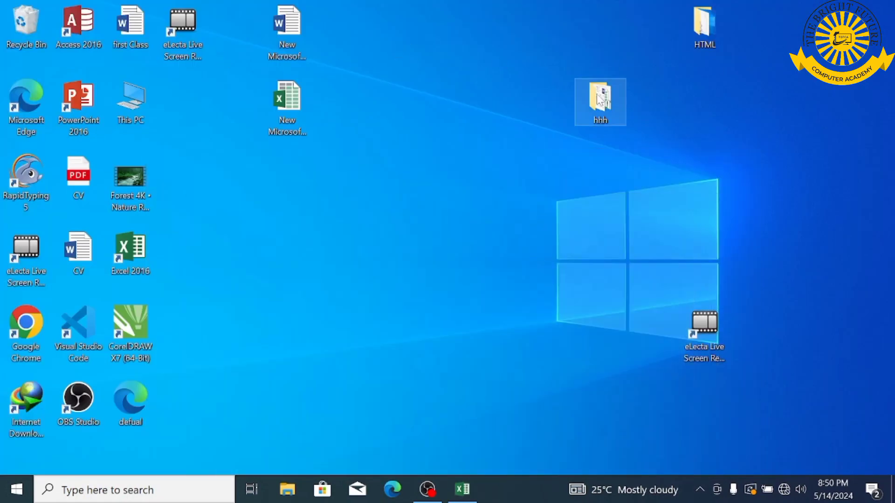
- Open the Function SpellNumber document from the hhh folder, copy all its code, and return to Excel
double_click(625, 106)
double_click(611, 154)
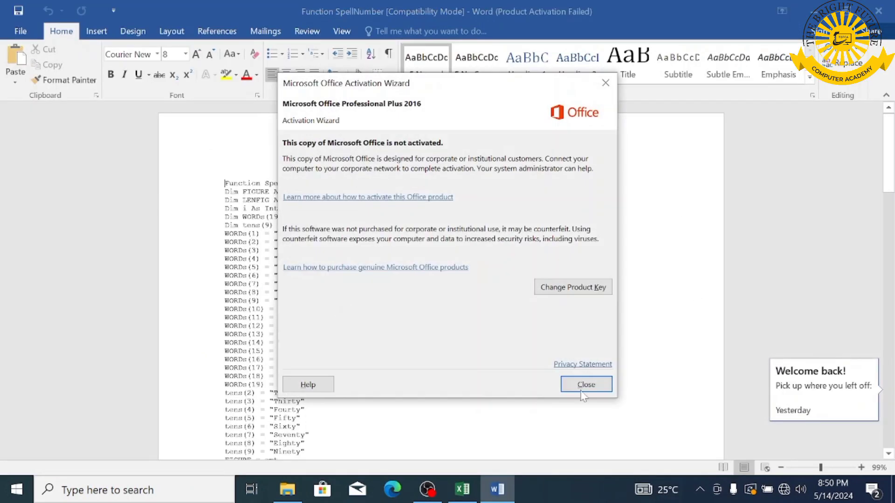
click(570, 390)
key(ctrl+a)
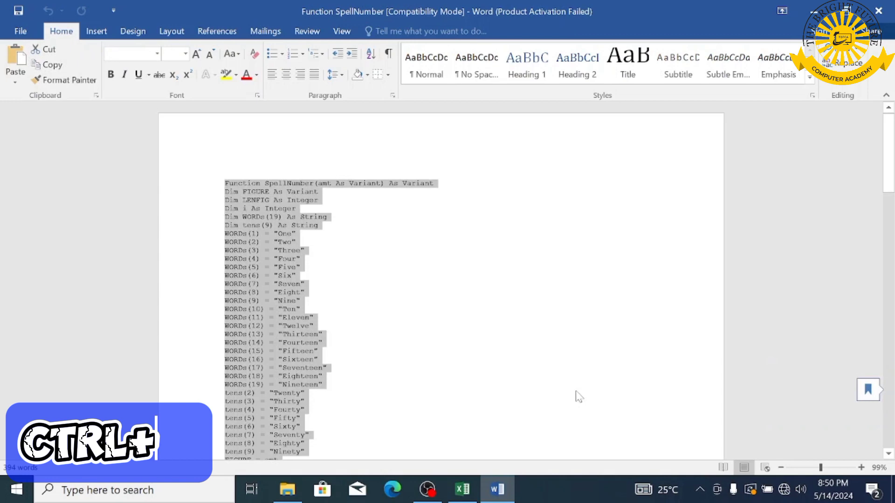
key(ctrl+c)
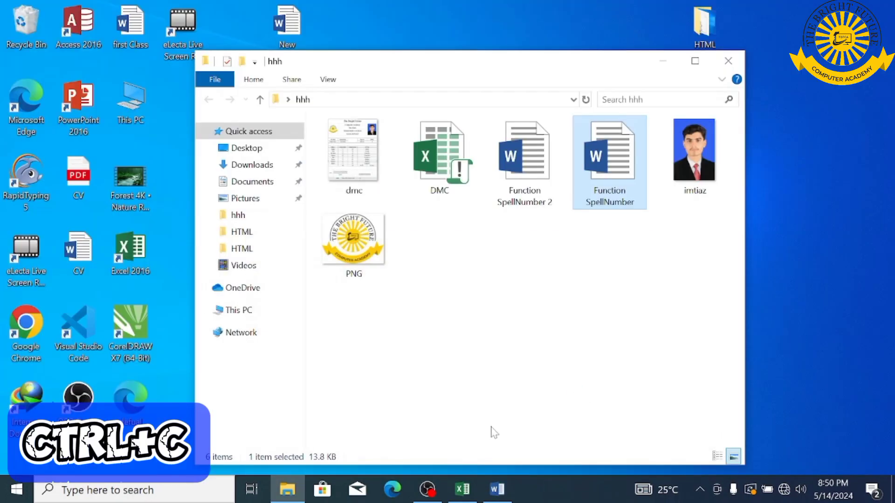
key(alt+Tab)
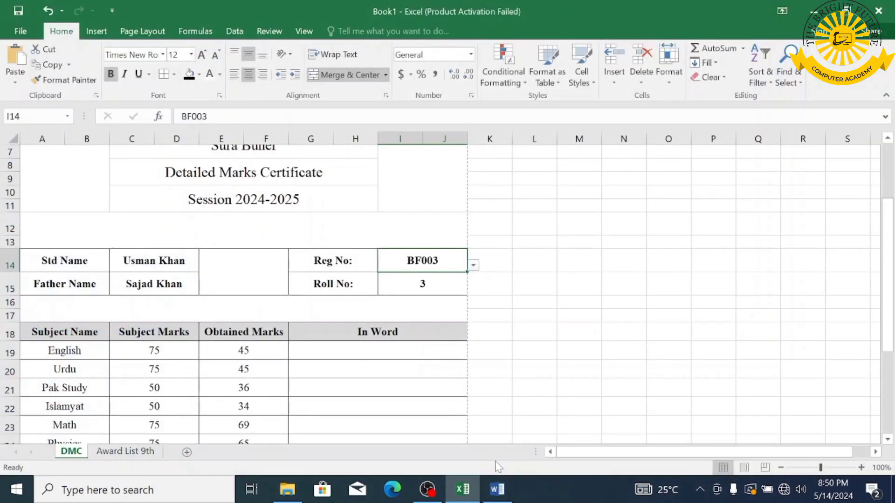
- Paste the SpellNumber code into a new Module1 in the VBA editor, then start saving the workbook
key(alt+F11)
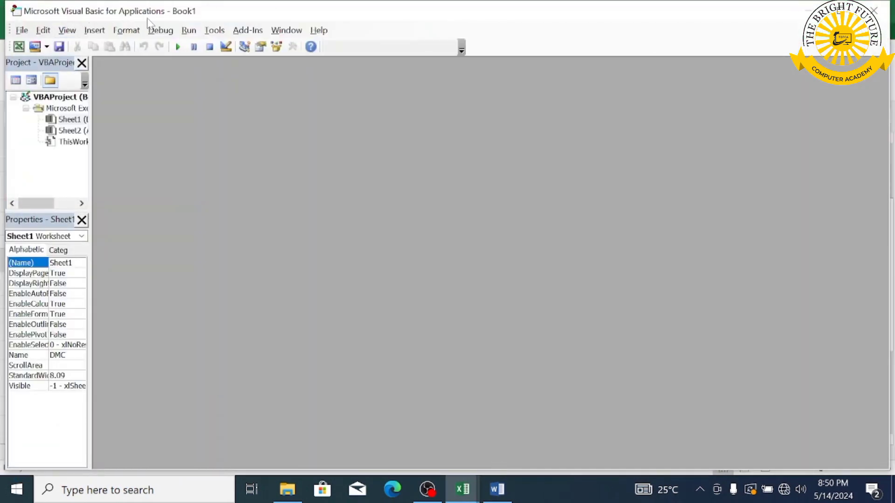
click(94, 31)
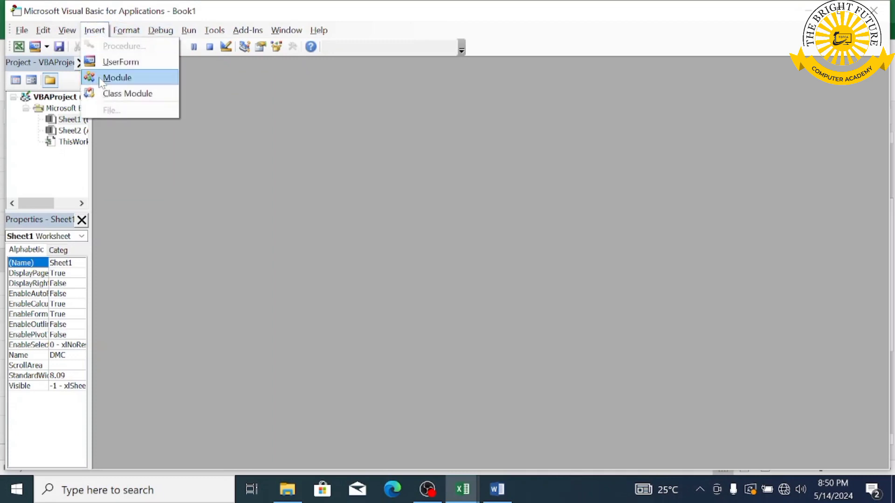
click(116, 78)
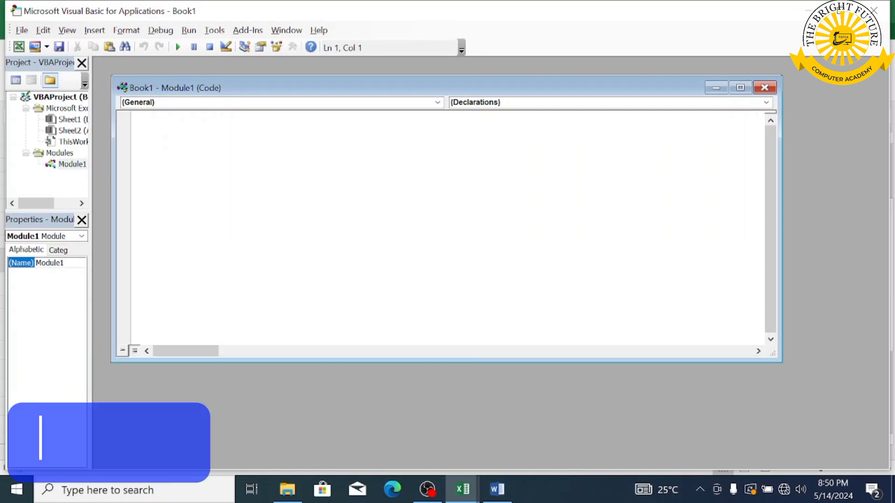
key(ctrl+v)
scroll(448, 224, up, 7)
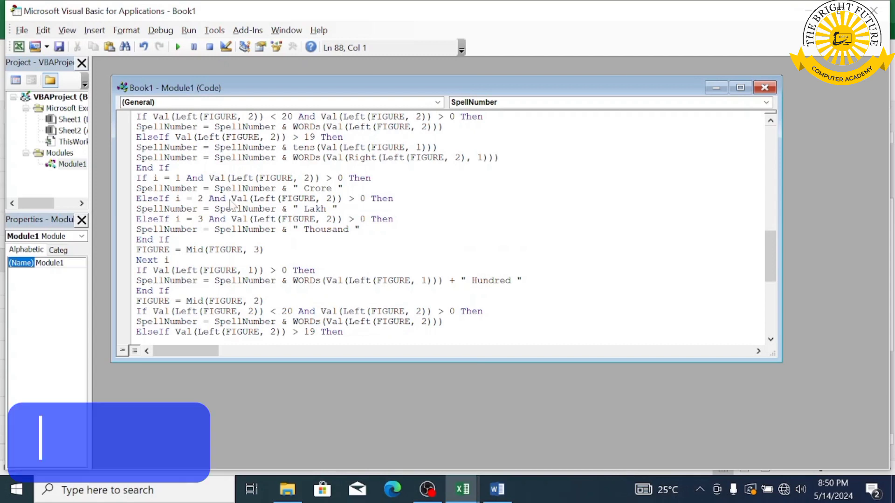
key(alt+F11)
key(ctrl+s)
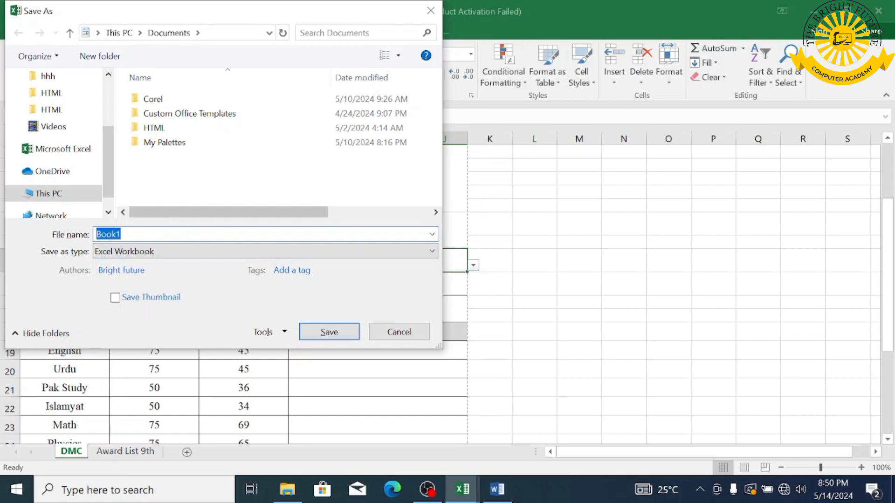
- Set the save type to Excel Macro-Enabled Workbook and name the file DMC
click(143, 252)
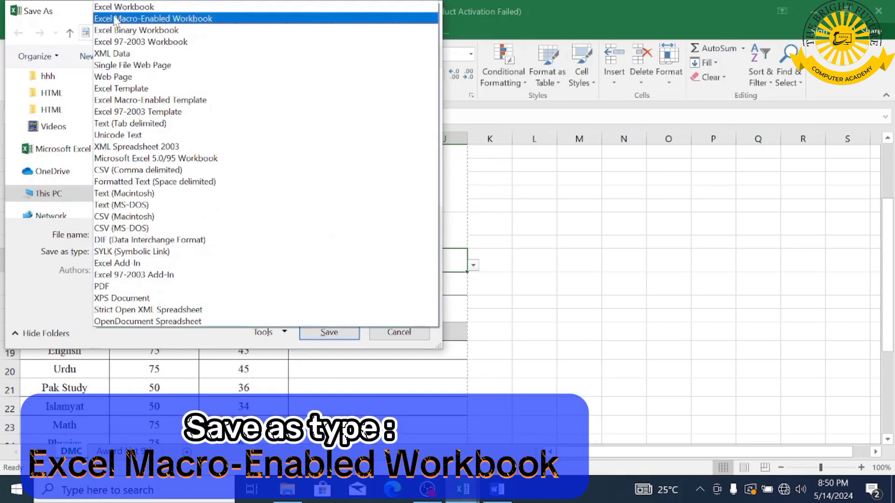
click(166, 19)
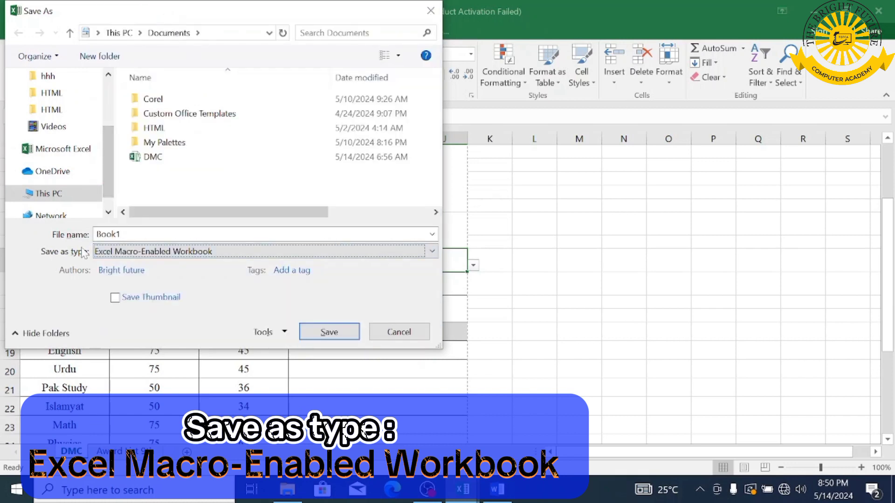
click(125, 234)
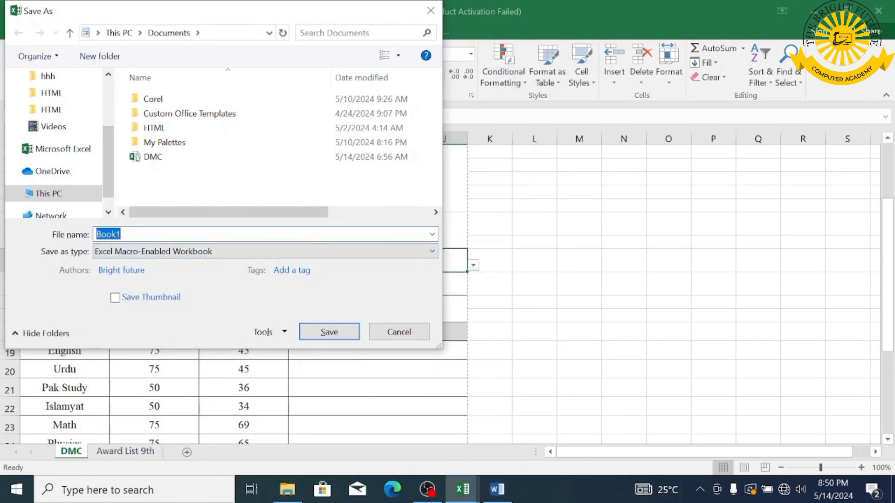
text(DMC)
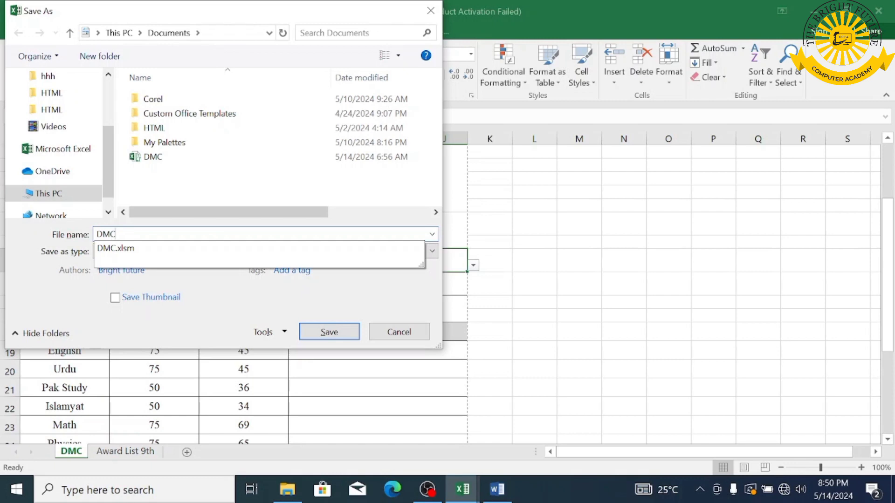
click(155, 54)
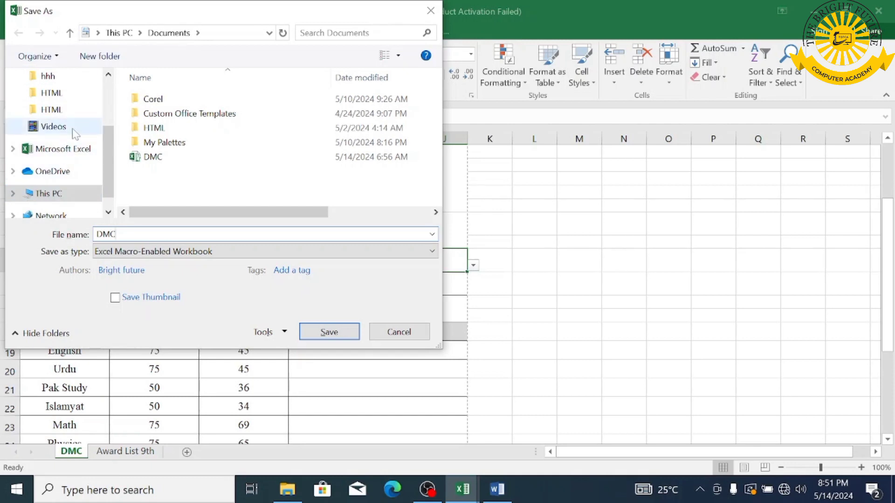
- Create a new Excel folder on New Volume (D:) and save DMC.xlsm into it
click(52, 194)
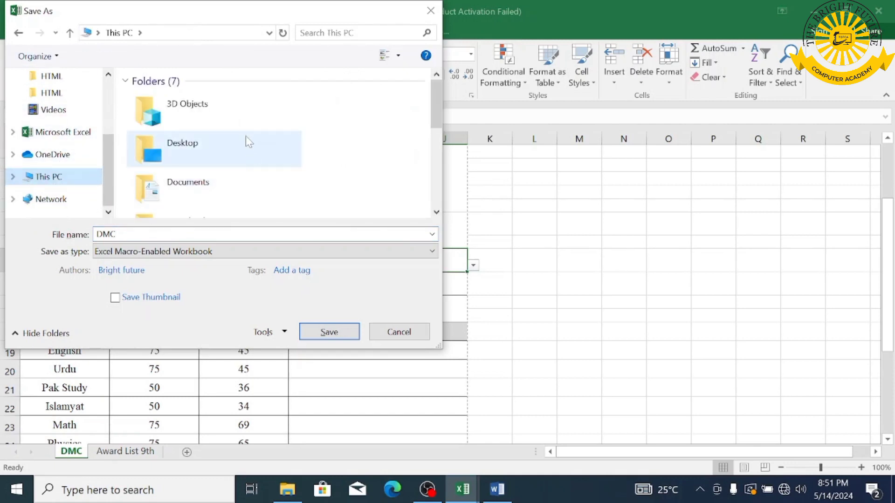
drag(437, 116, 433, 244)
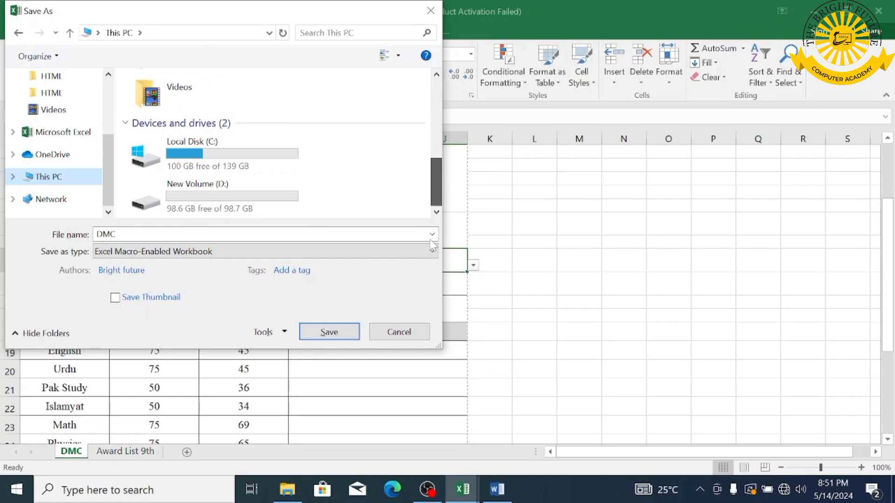
click(229, 211)
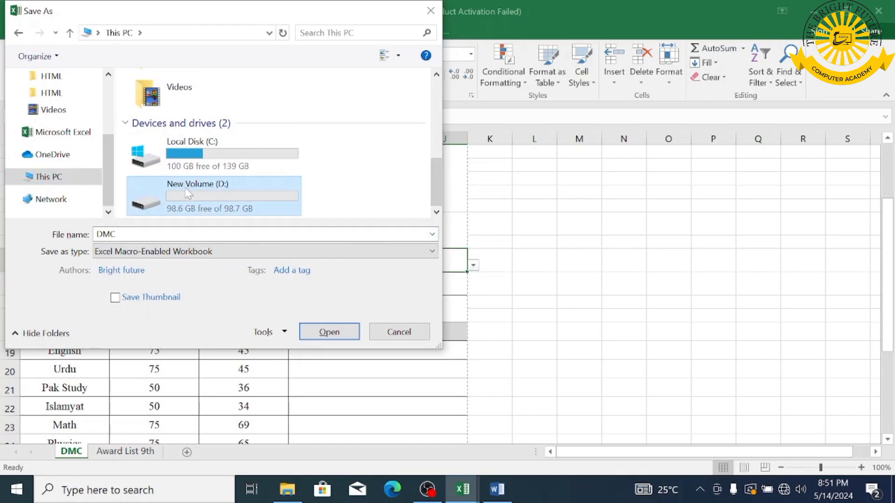
double_click(187, 194)
click(100, 56)
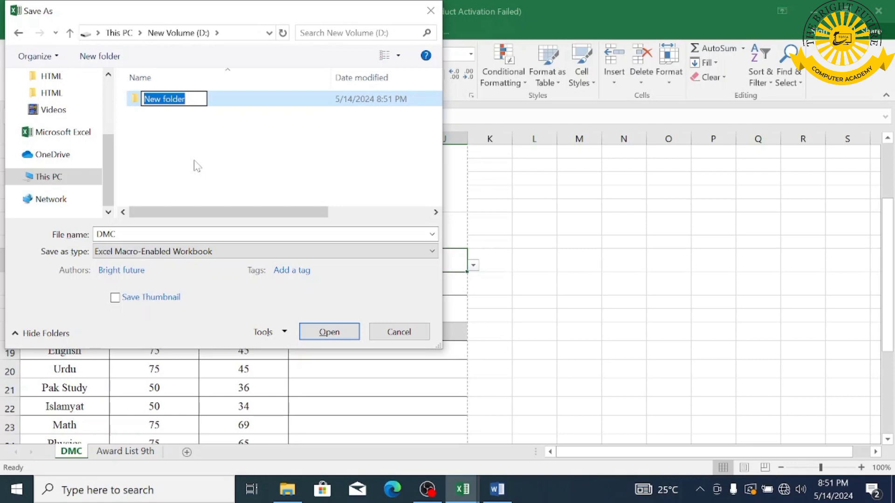
text(Excel)
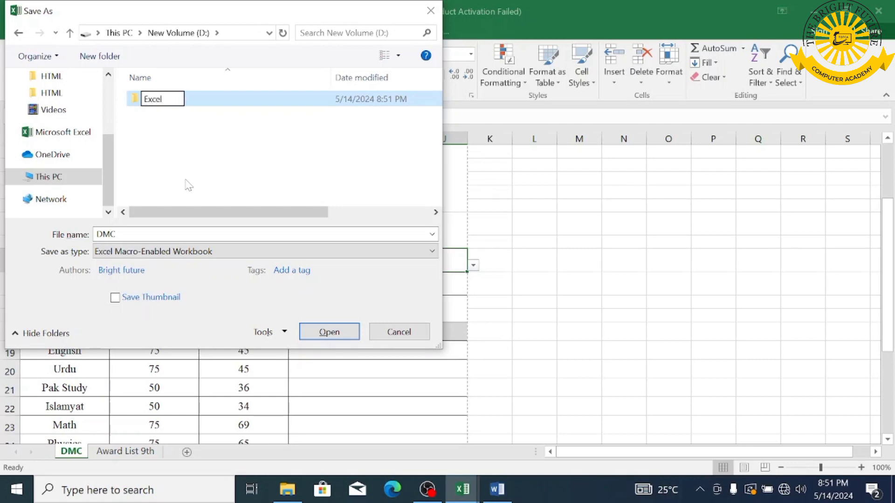
key(Return)
double_click(208, 98)
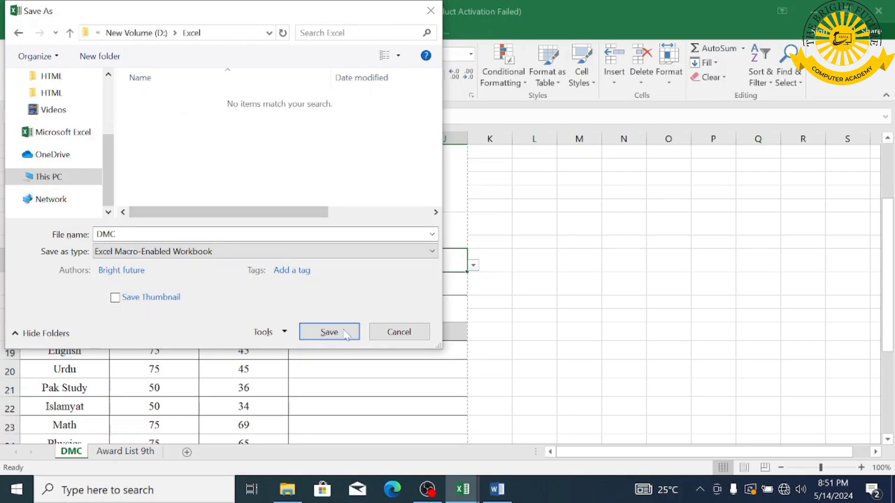
click(327, 330)
key(alt+F11)
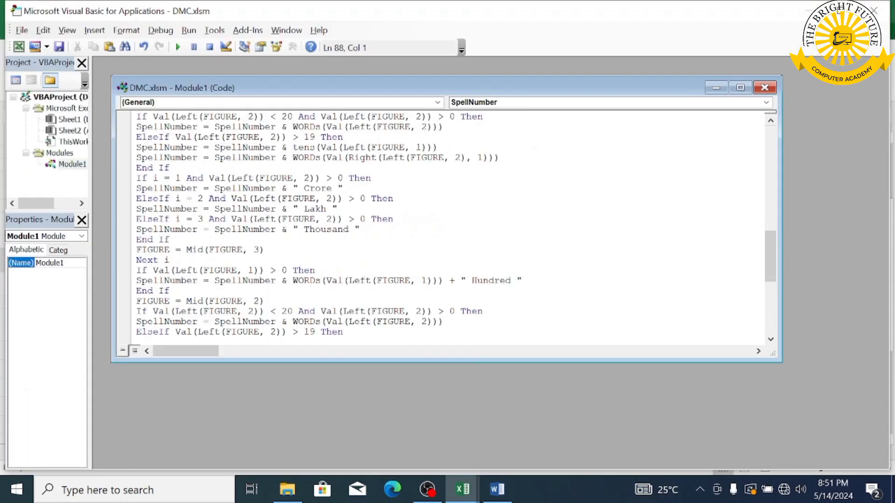
- Enter =SpellNumber(E19) in G19 and fill it down to G26 to spell out all marks
click(764, 87)
click(873, 10)
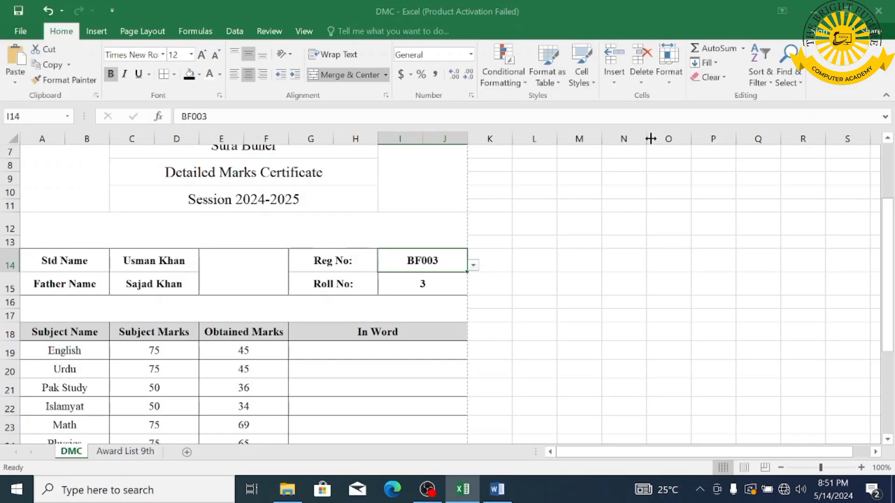
scroll(375, 326, down, 1)
click(377, 308)
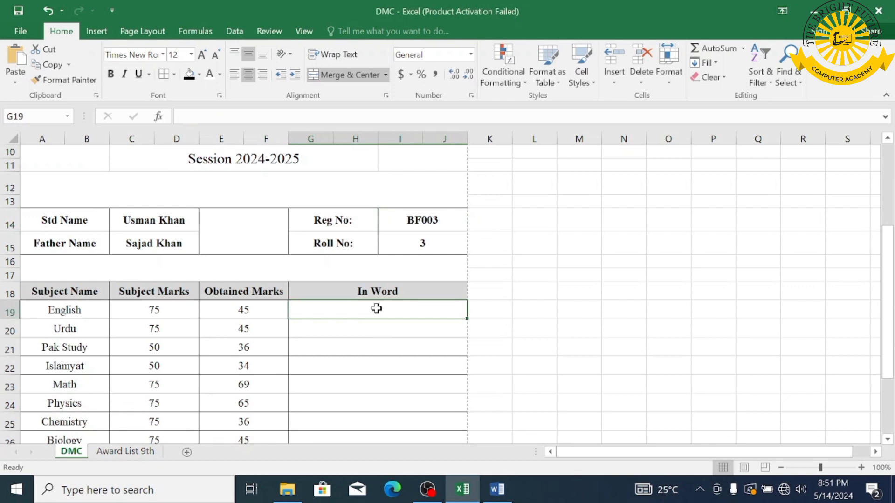
text(=spe)
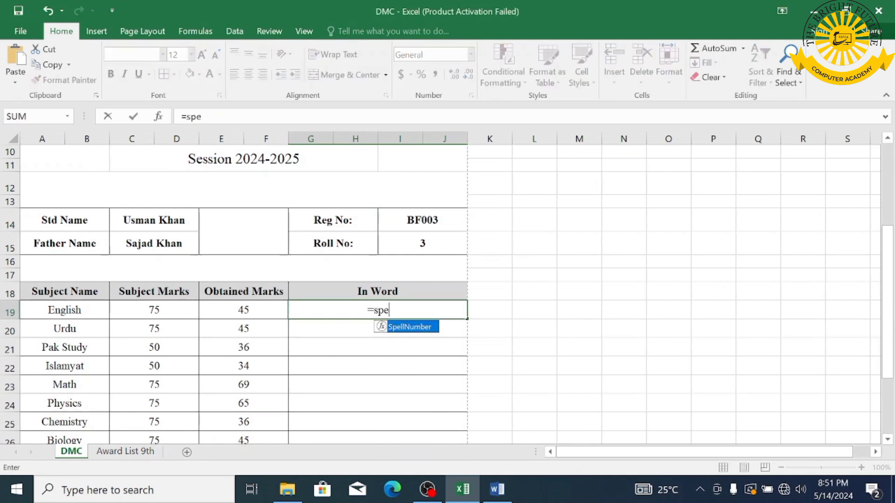
double_click(419, 329)
click(244, 311)
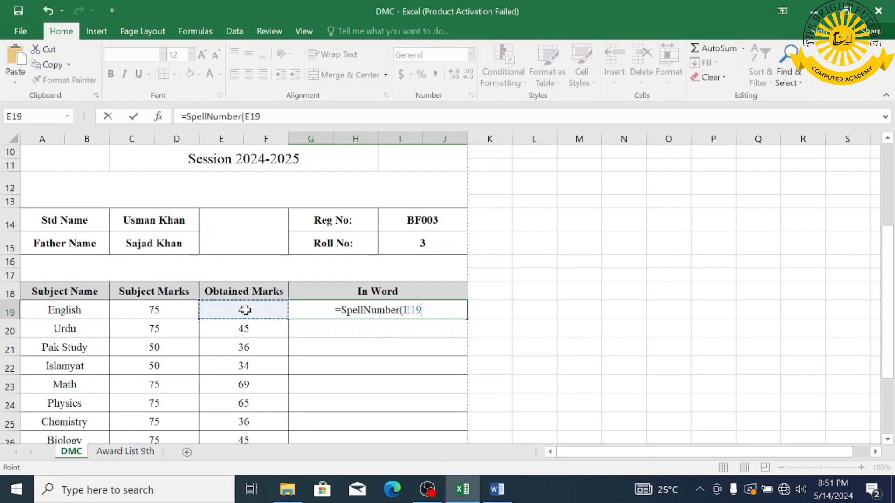
text())
key(ctrl+Return)
key(Return)
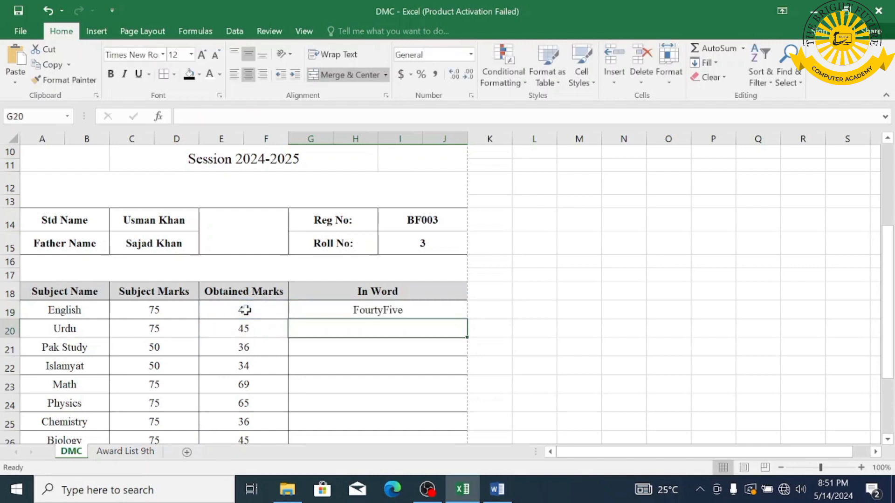
click(400, 307)
drag(467, 321, 471, 396)
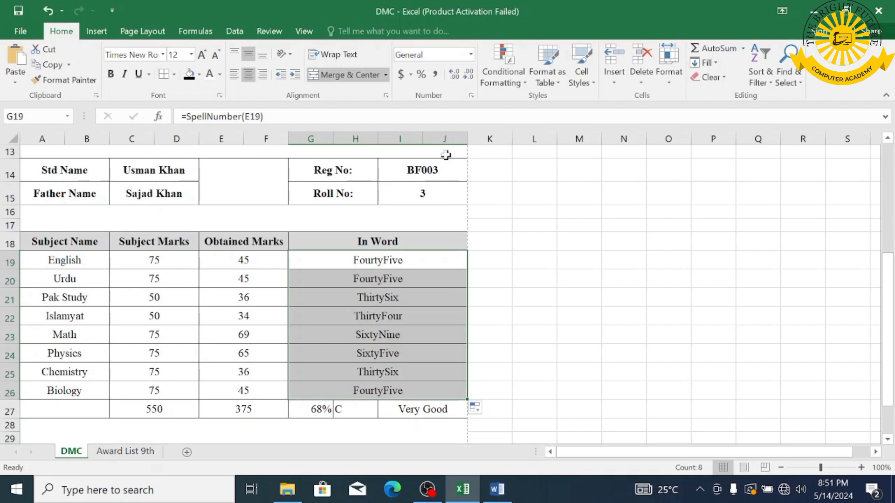
- Preview students BF004 and BF003 through the Reg No dropdown in I14
click(454, 176)
click(473, 175)
click(458, 198)
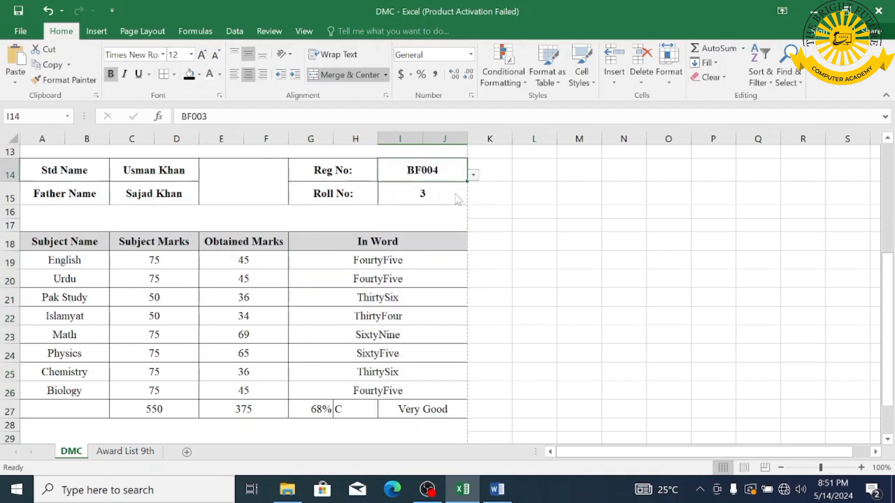
click(473, 175)
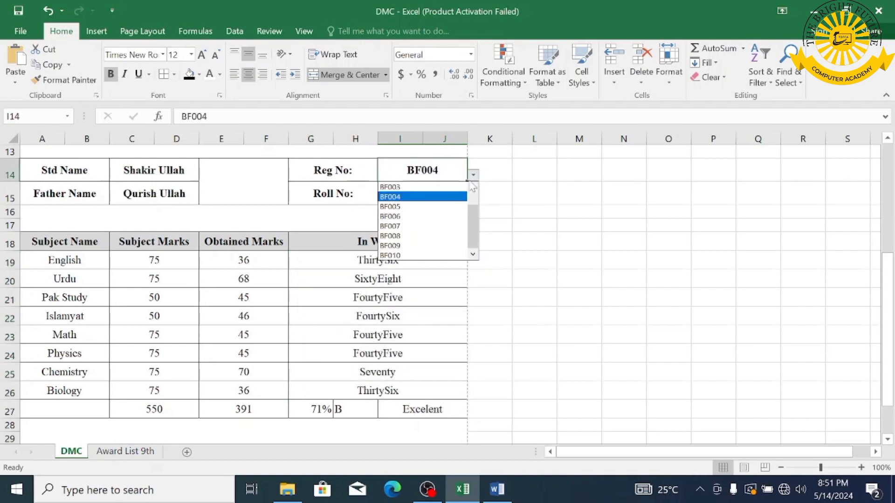
click(458, 184)
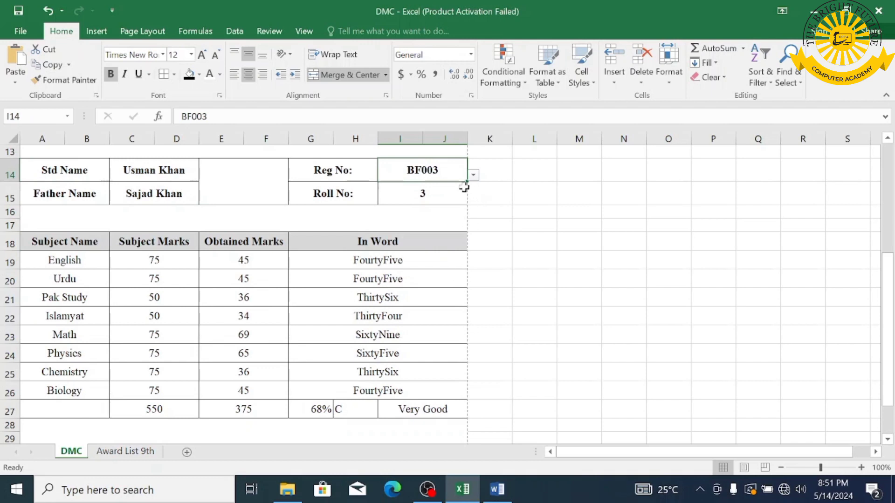
click(473, 174)
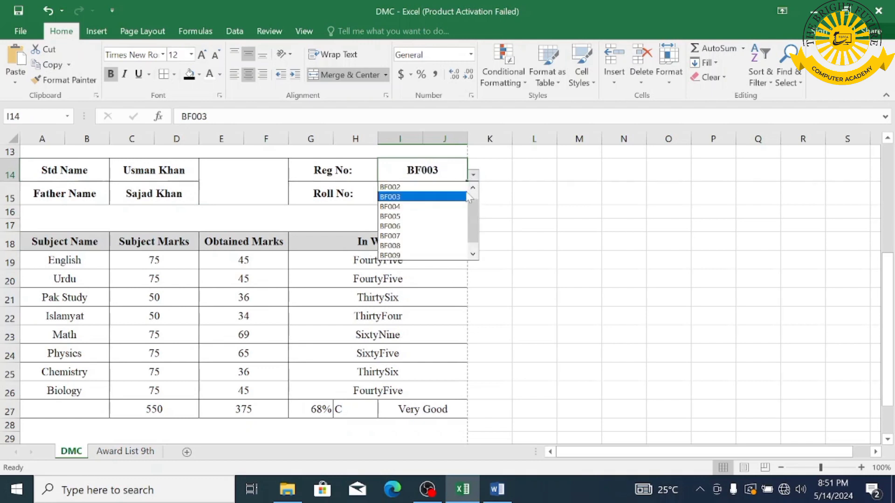
click(447, 193)
- Set Reg No to BF001, showing Roll No 1, 452 marks, 82%, grade A
click(473, 174)
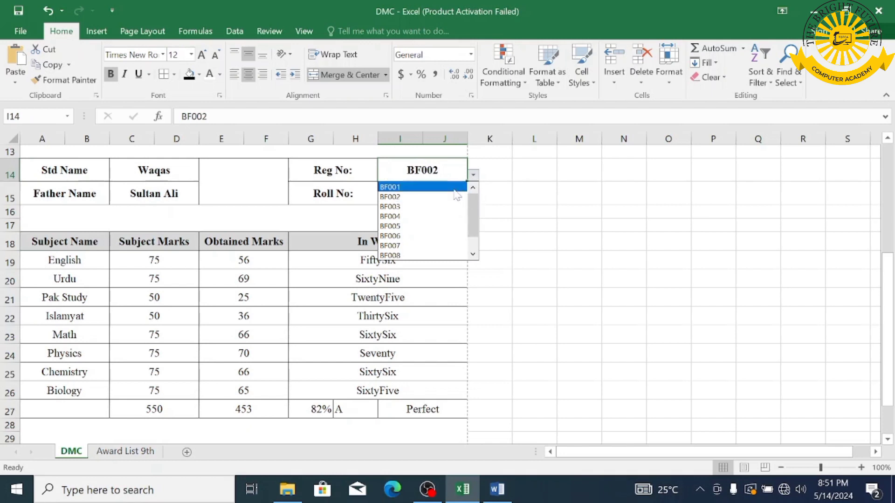
click(462, 188)
scroll(453, 299, down, 3)
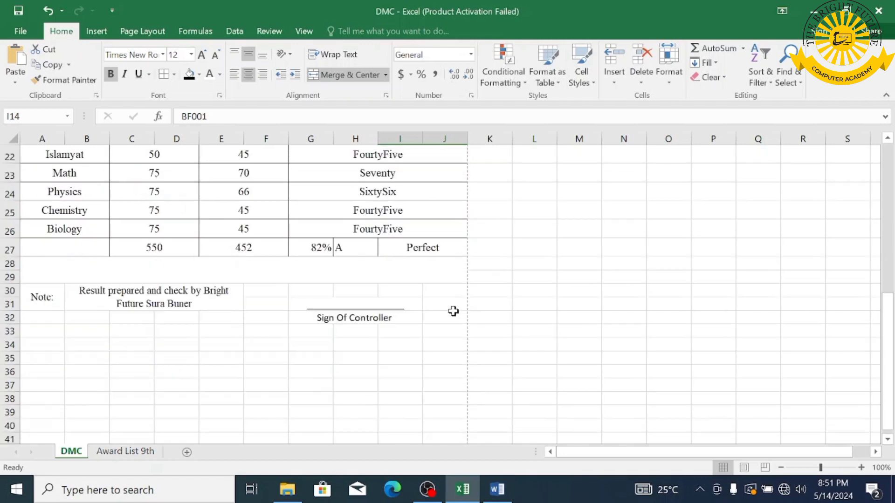
scroll(453, 310, up, 5)
scroll(194, 269, up, 2)
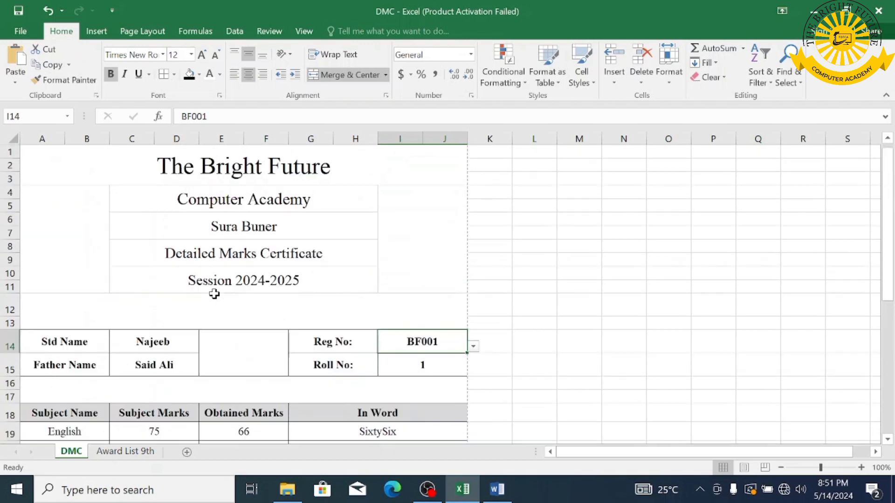
- Insert the PNG academy logo from the hhh folder into the selected A4:B11 box
click(56, 224)
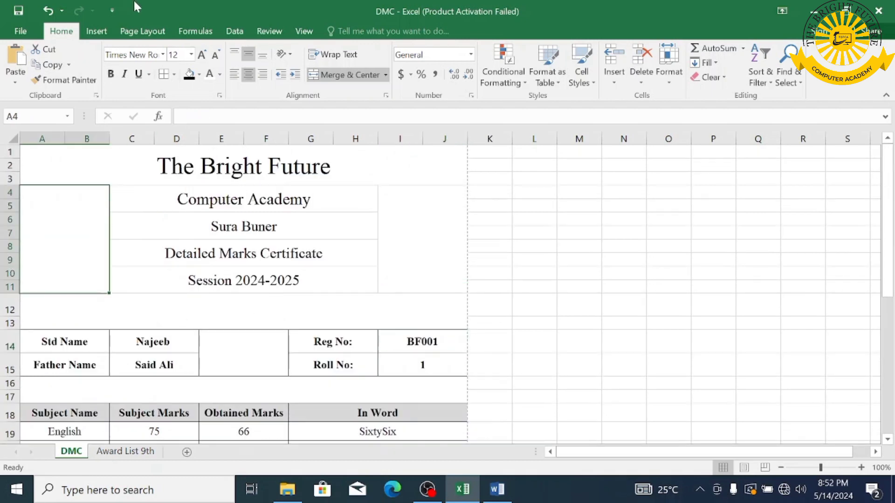
click(96, 31)
click(116, 65)
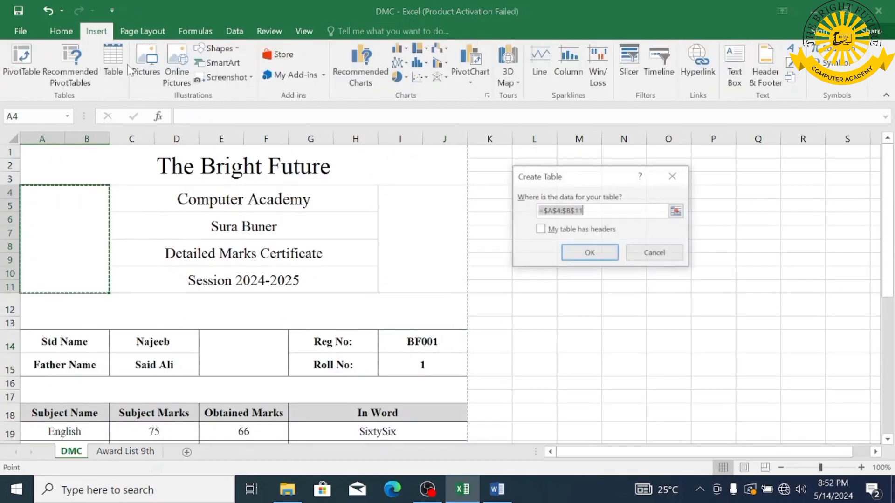
click(679, 177)
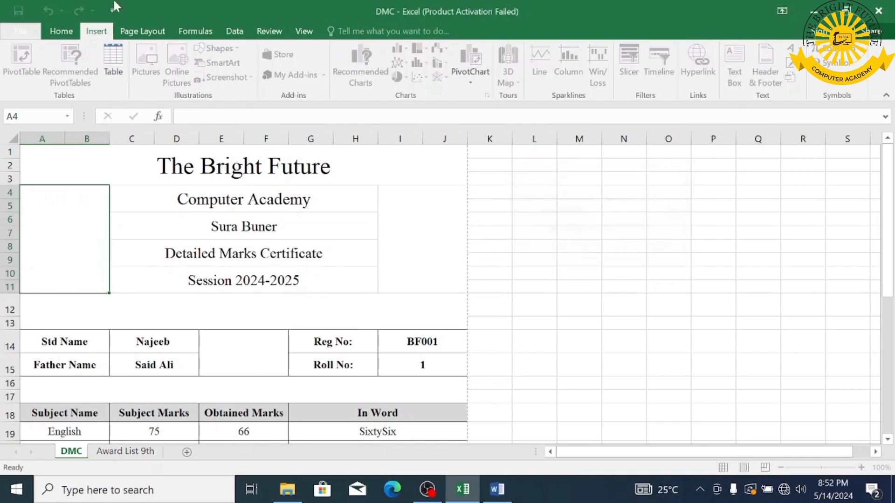
click(141, 31)
click(94, 32)
click(155, 71)
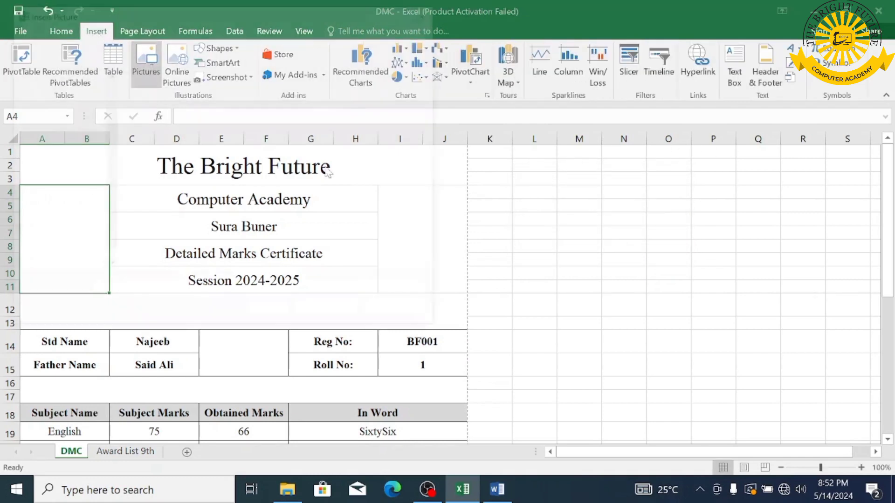
click(58, 129)
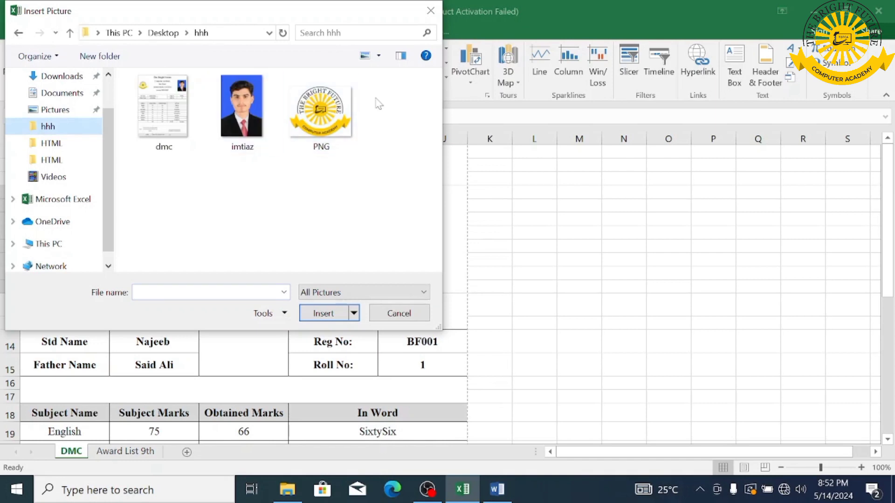
click(326, 119)
click(323, 313)
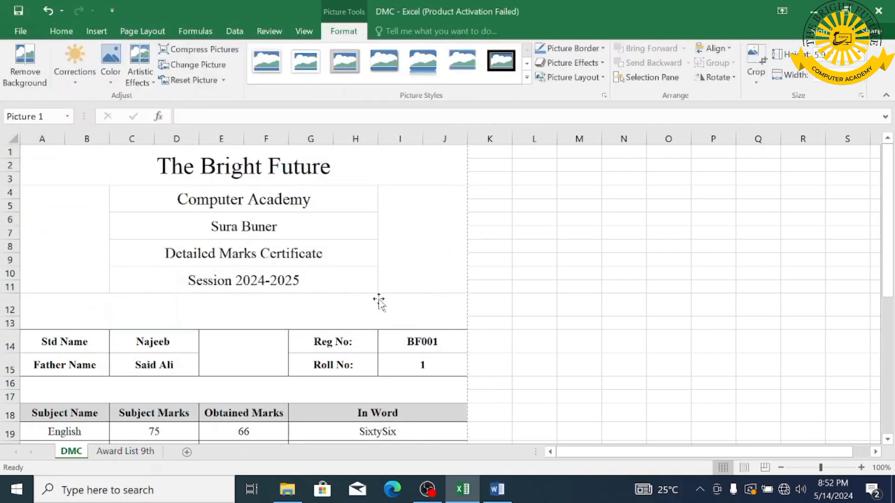
- Shrink the logo and place it in the box left of the title rows
drag(509, 184, 200, 265)
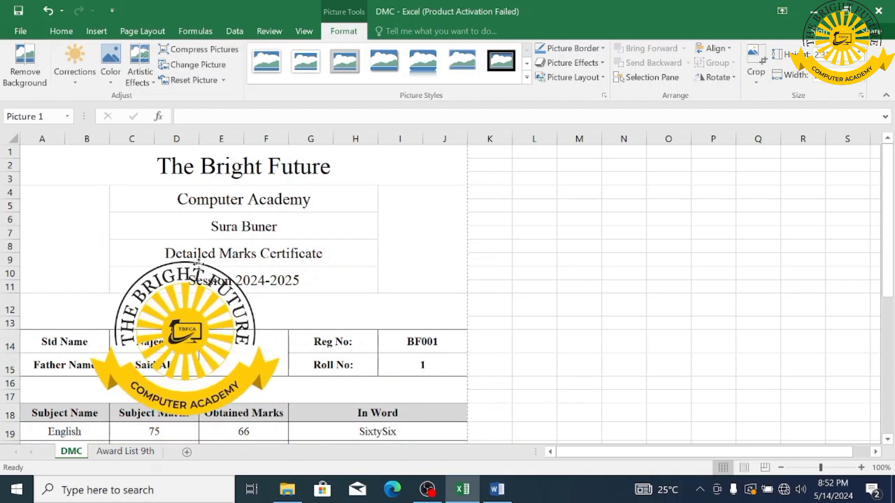
drag(257, 277, 163, 335)
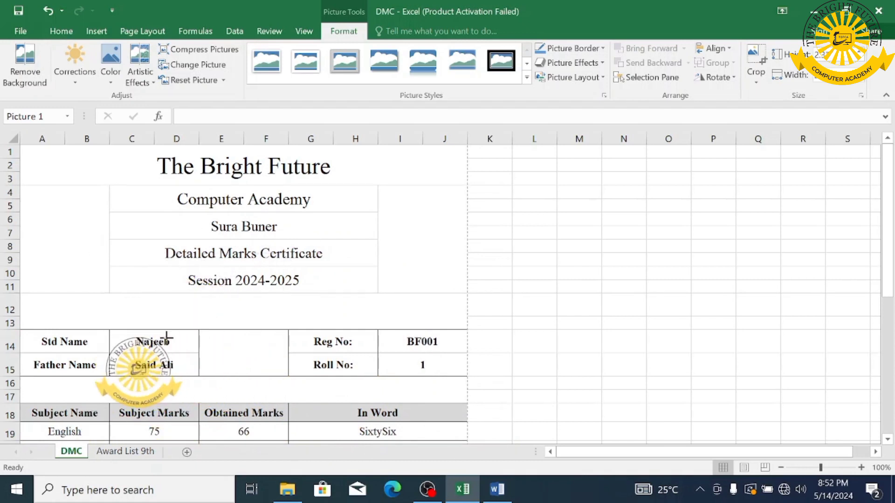
drag(140, 364, 62, 236)
- Insert the student photo file into the sheet with I4:J11 selected
click(384, 223)
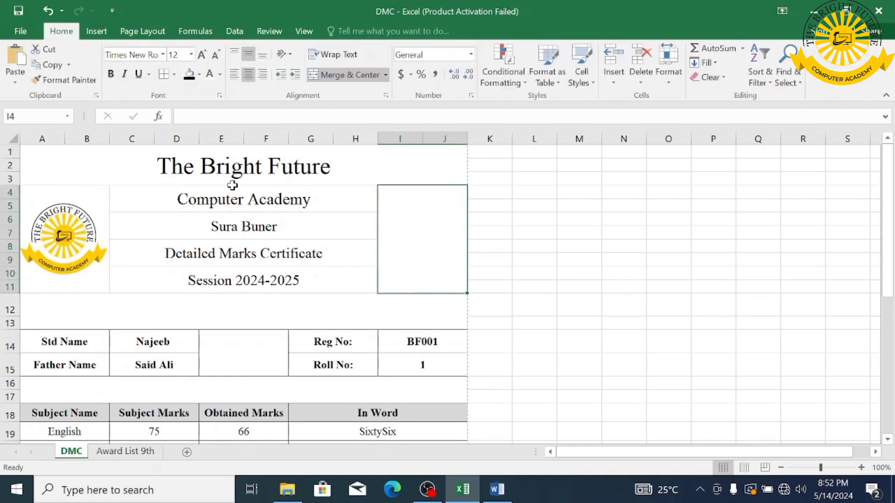
click(96, 31)
click(143, 70)
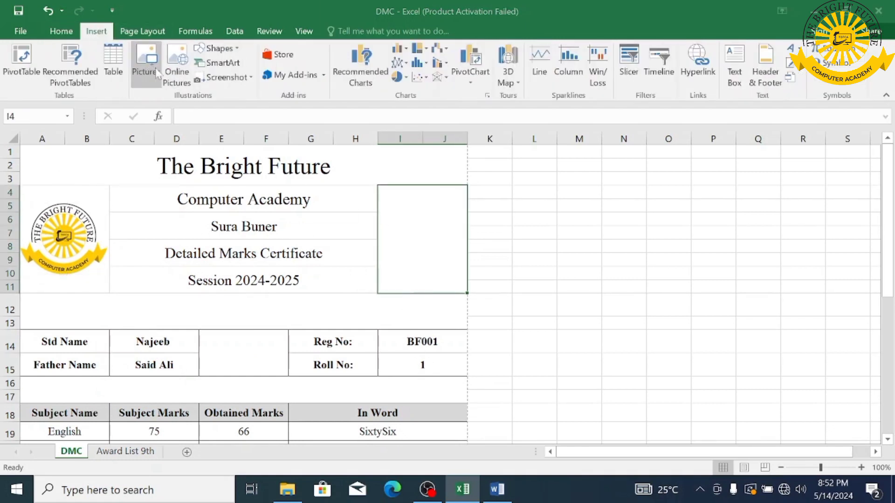
click(244, 131)
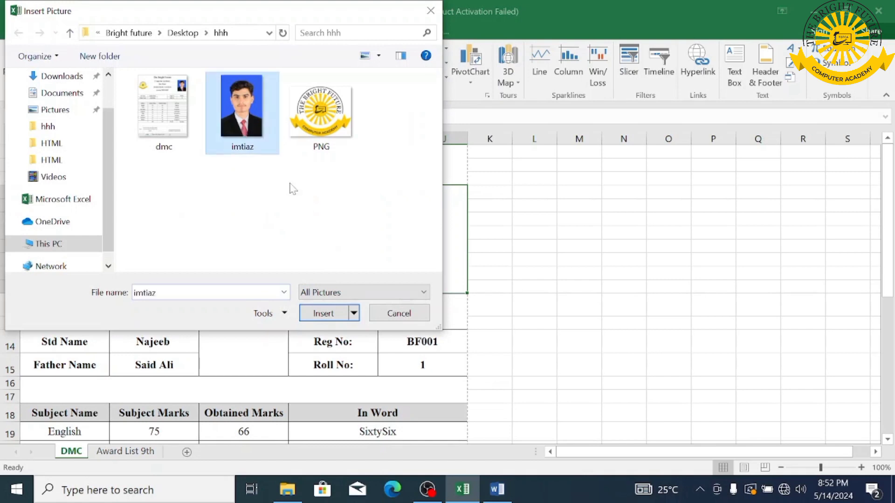
click(323, 313)
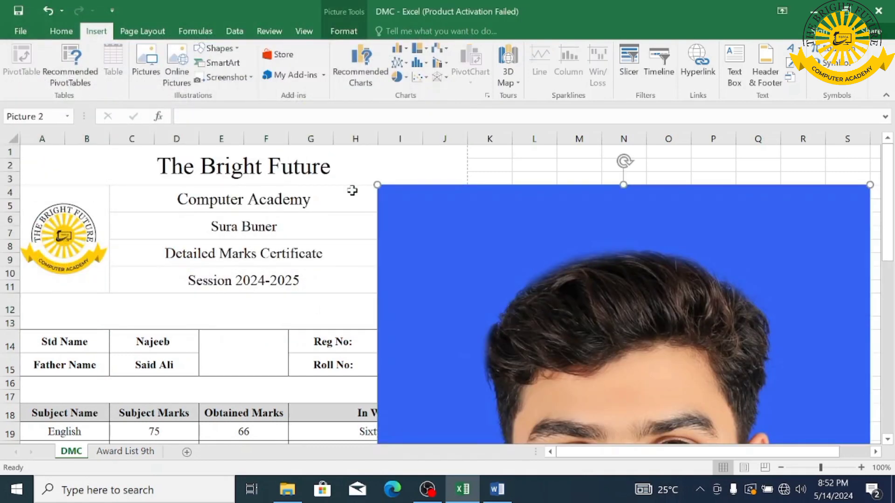
- Resize and position the photo to fill I4:J11 beside title rows 4–11
drag(377, 185, 369, 236)
drag(294, 221, 408, 213)
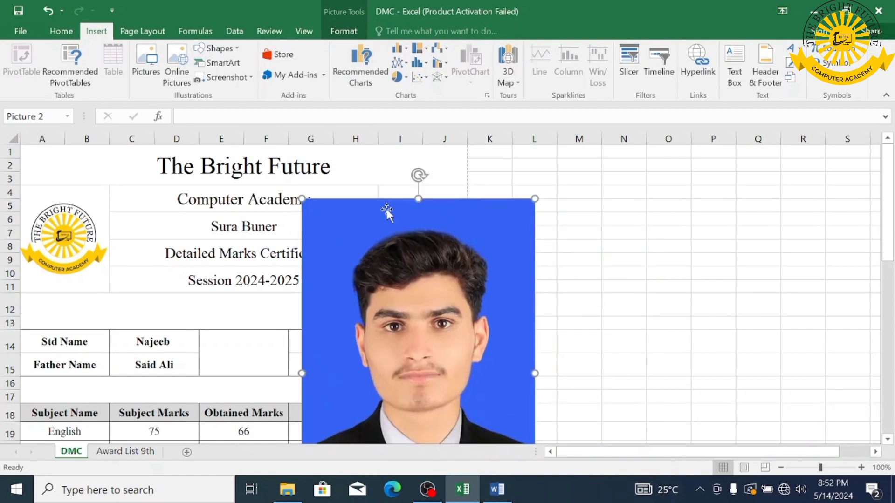
drag(309, 205, 429, 389)
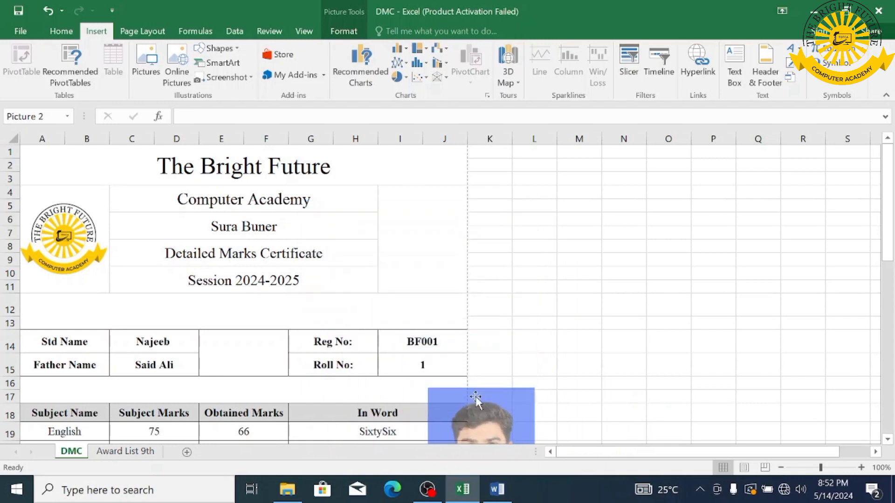
drag(490, 412, 434, 210)
drag(379, 186, 416, 247)
drag(441, 289, 409, 234)
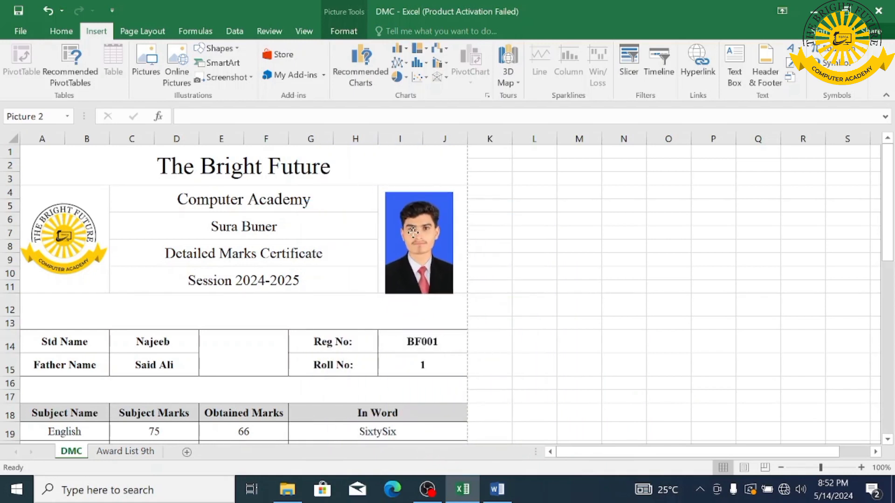
drag(453, 294, 425, 294)
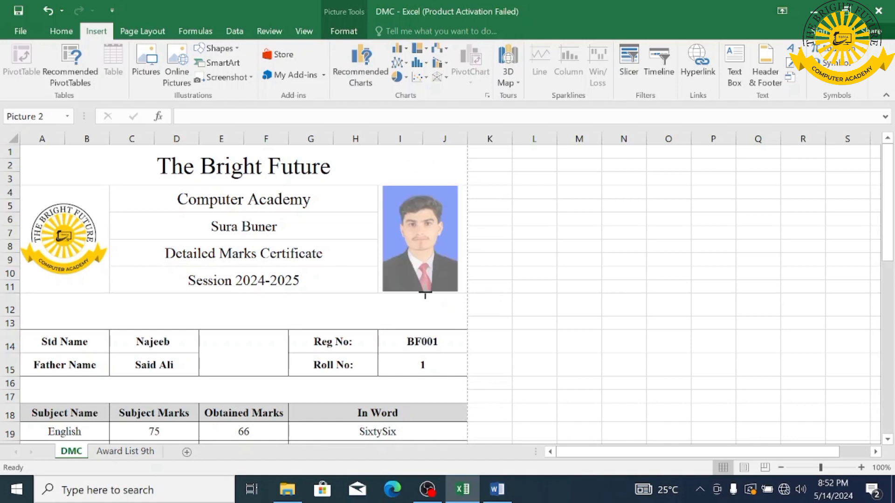
drag(427, 291, 427, 291)
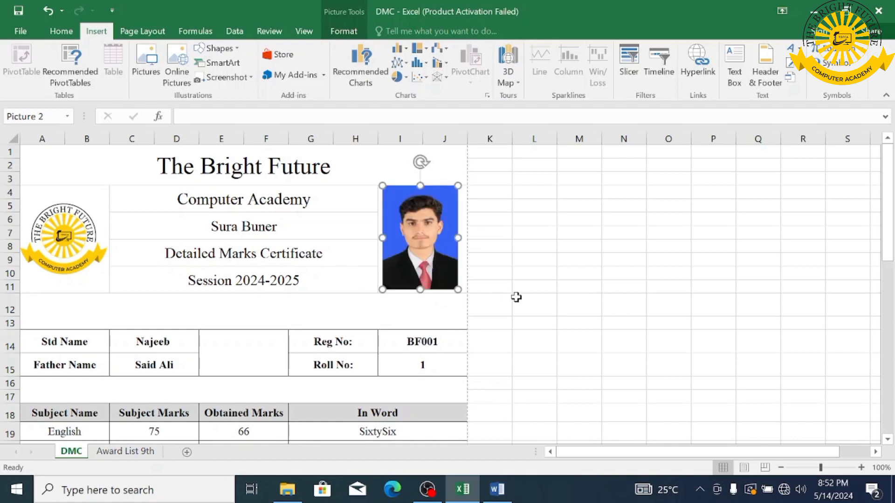
click(554, 274)
drag(428, 240, 430, 242)
click(539, 234)
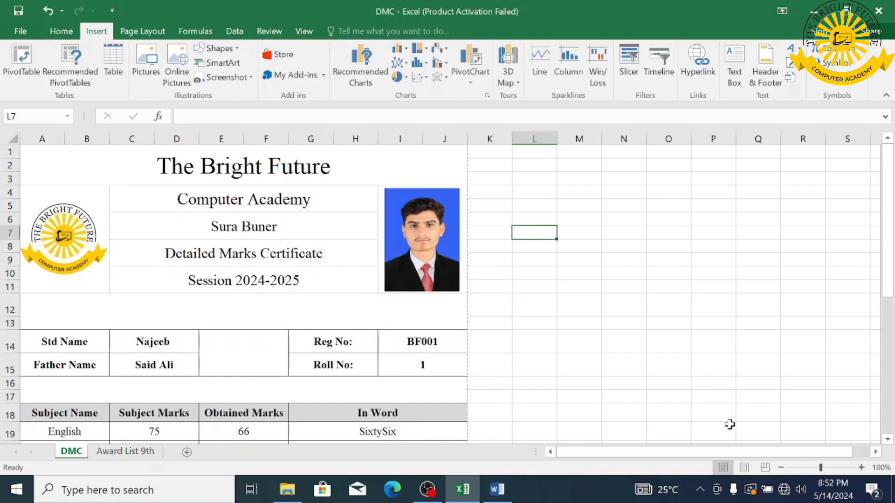
click(781, 467)
click(782, 468)
click(782, 467)
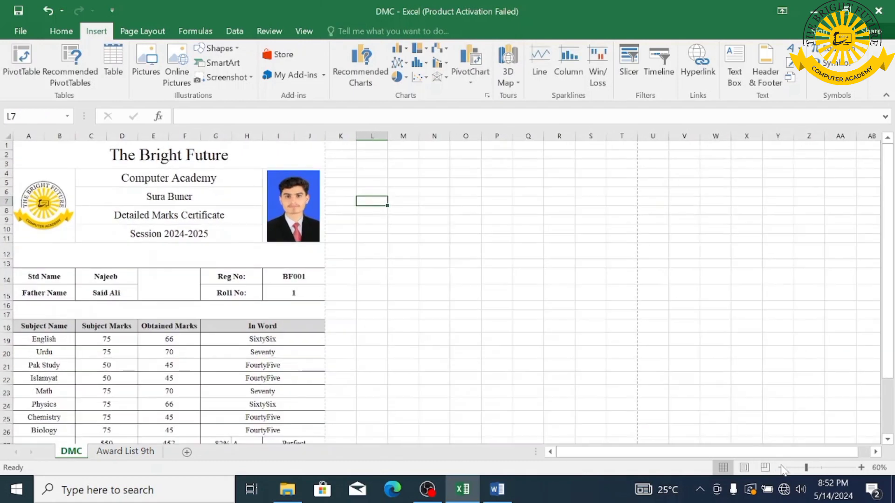
click(781, 467)
click(782, 468)
click(781, 467)
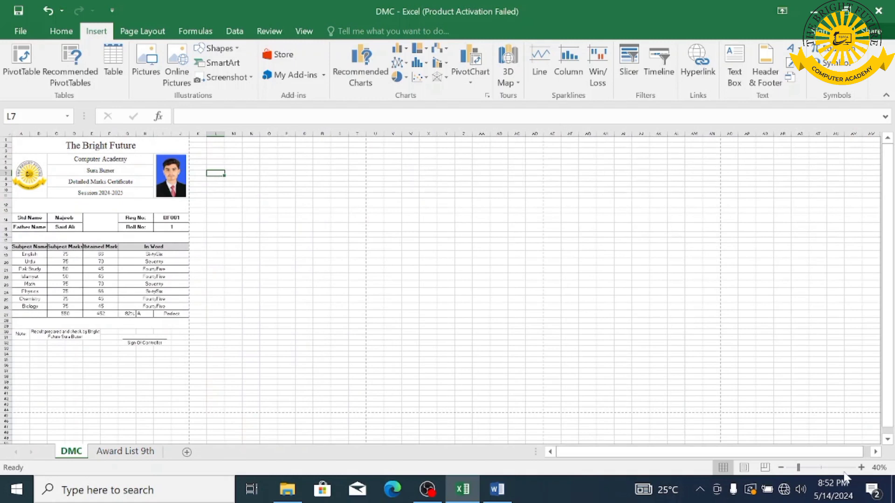
click(823, 468)
drag(890, 319, 890, 349)
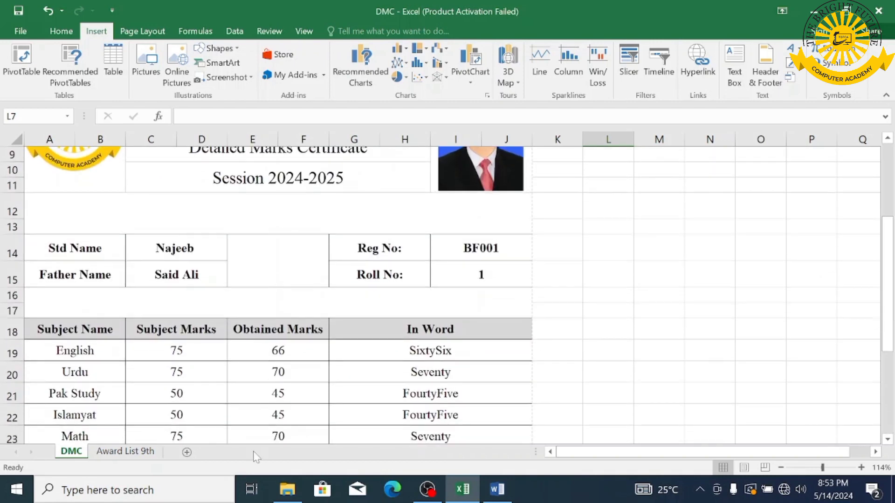
click(125, 451)
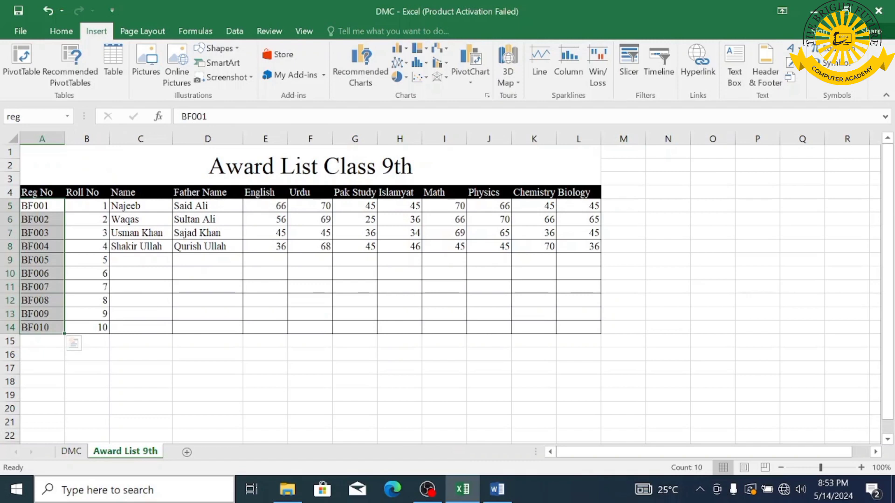
click(71, 451)
scroll(240, 370, up, 3)
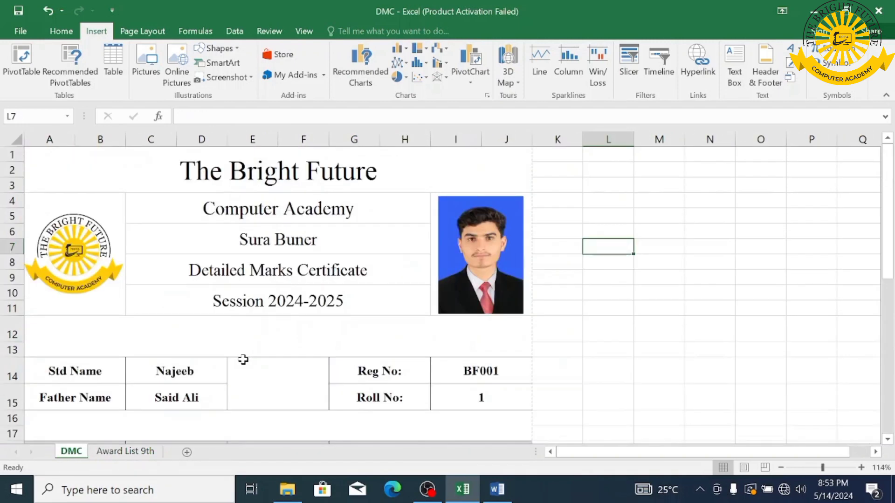